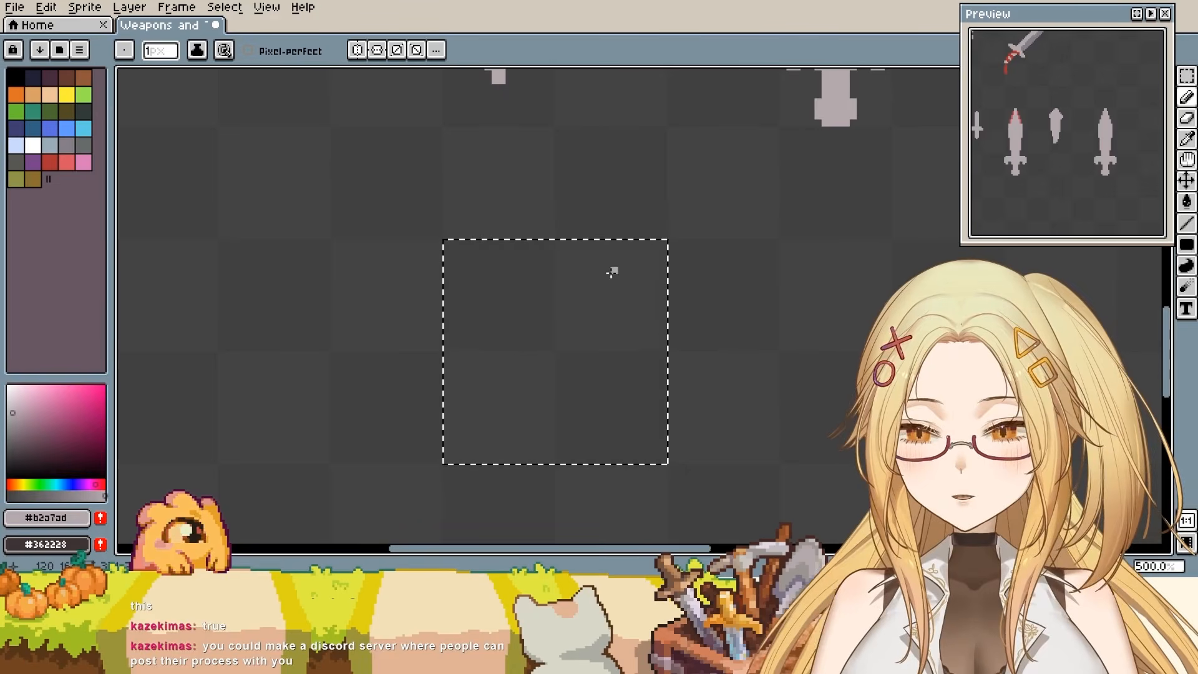
- Clear the square selection and draw a filled vertical bar in #b2a7ad on the empty canvas, roughly four times as tall as wide
{"action": "key", "text": "ctrl+d"}
{"action": "key", "text": "u"}
{"action": "left_click_drag", "start_coordinate": [527, 240], "coordinate": [577, 462]}
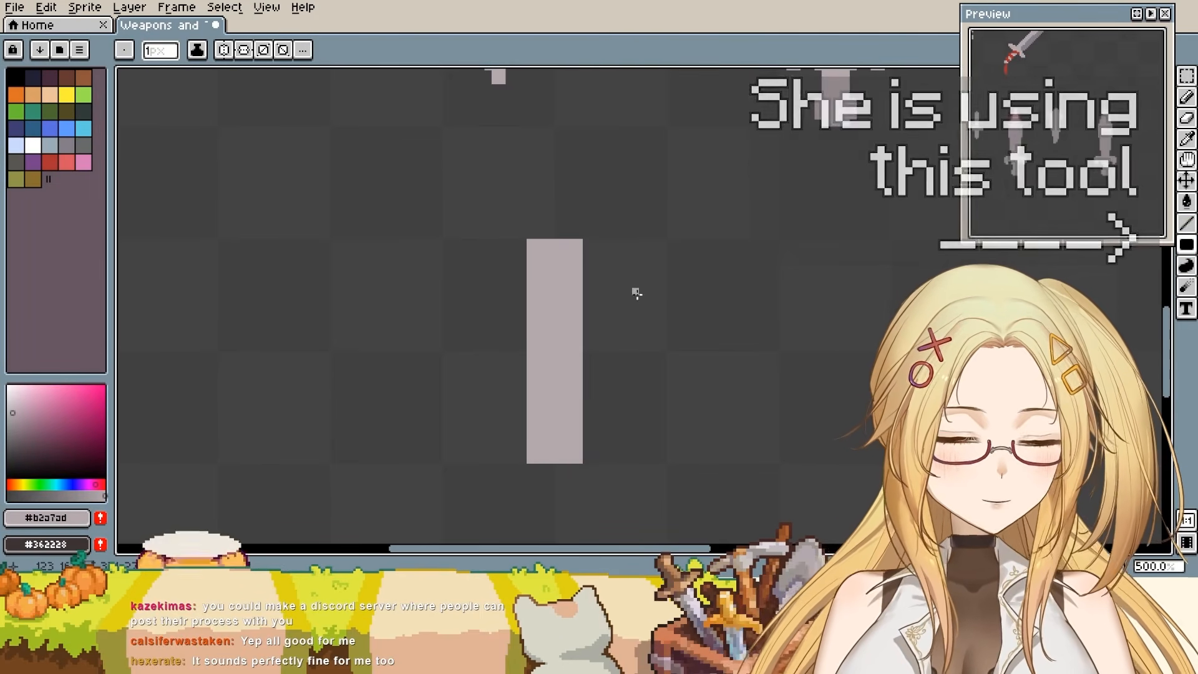
- Rotate the bar about 45 degrees clockwise, shift it slightly up and to the right, and deselect it
{"action": "key", "text": "m"}
{"action": "left_click_drag", "start_coordinate": [486, 220], "coordinate": [614, 473]}
{"action": "left_click_drag", "start_coordinate": [785, 604], "coordinate": [787, 606]}
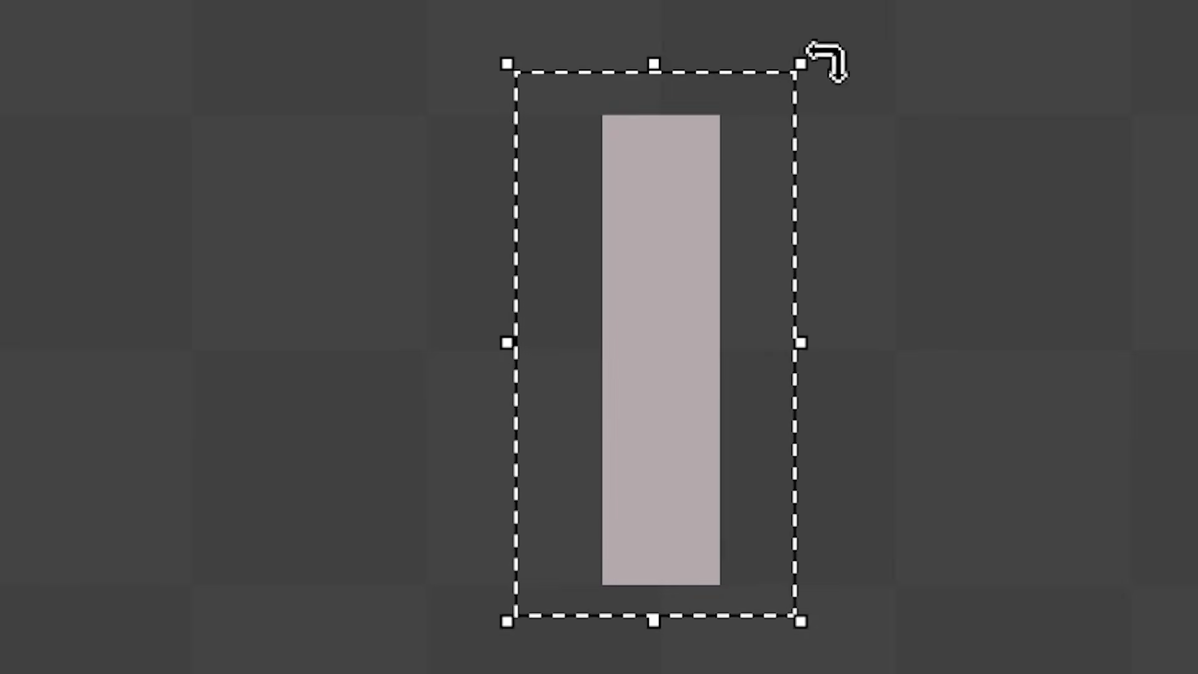
{"action": "key", "text": "ctrl+t"}
{"action": "left_click_drag", "start_coordinate": [846, 50], "coordinate": [1006, 195]}
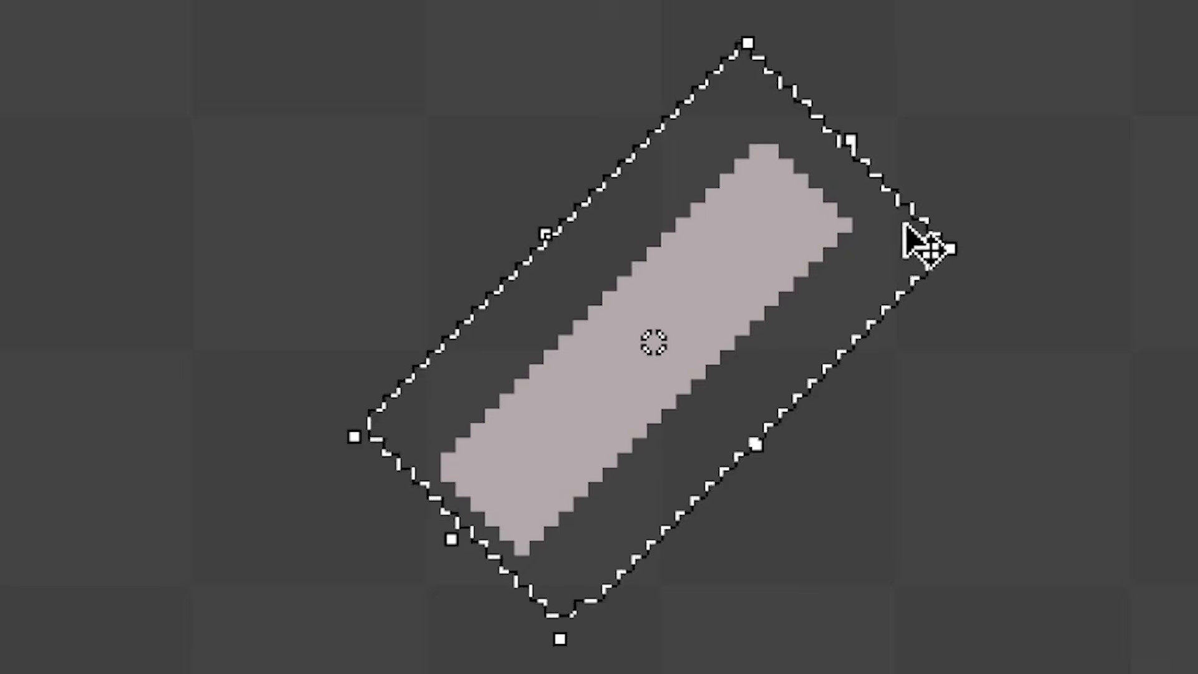
{"action": "left_click_drag", "start_coordinate": [788, 272], "coordinate": [835, 243]}
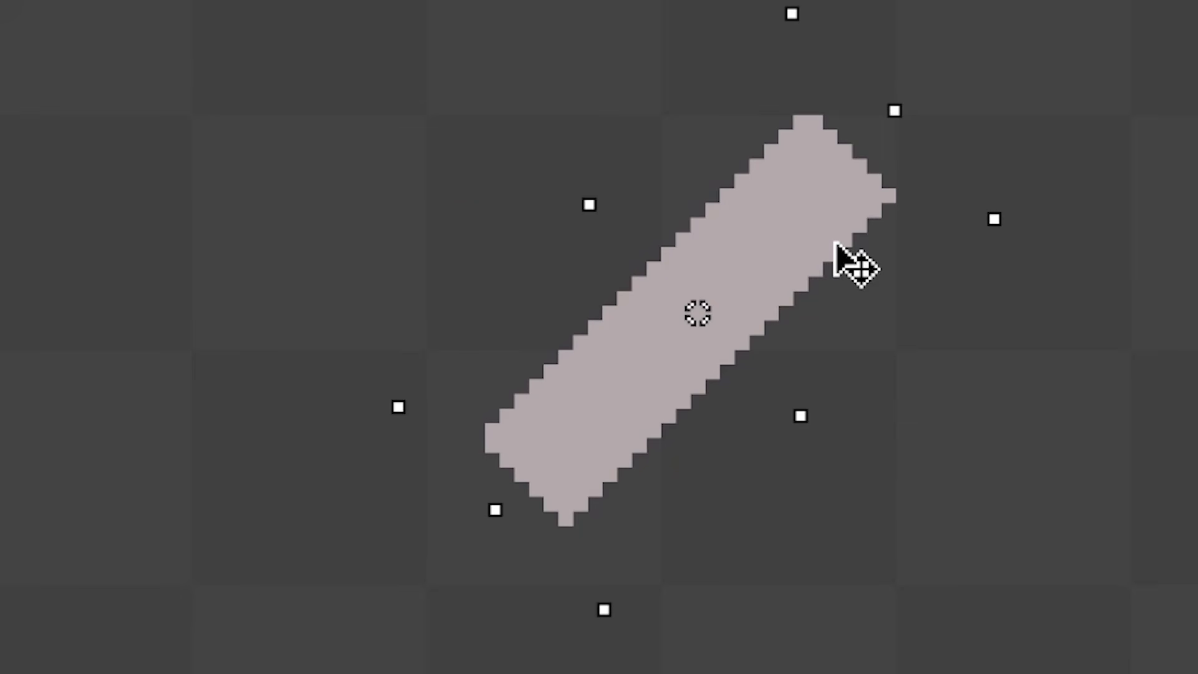
{"action": "key", "text": "ctrl+d"}
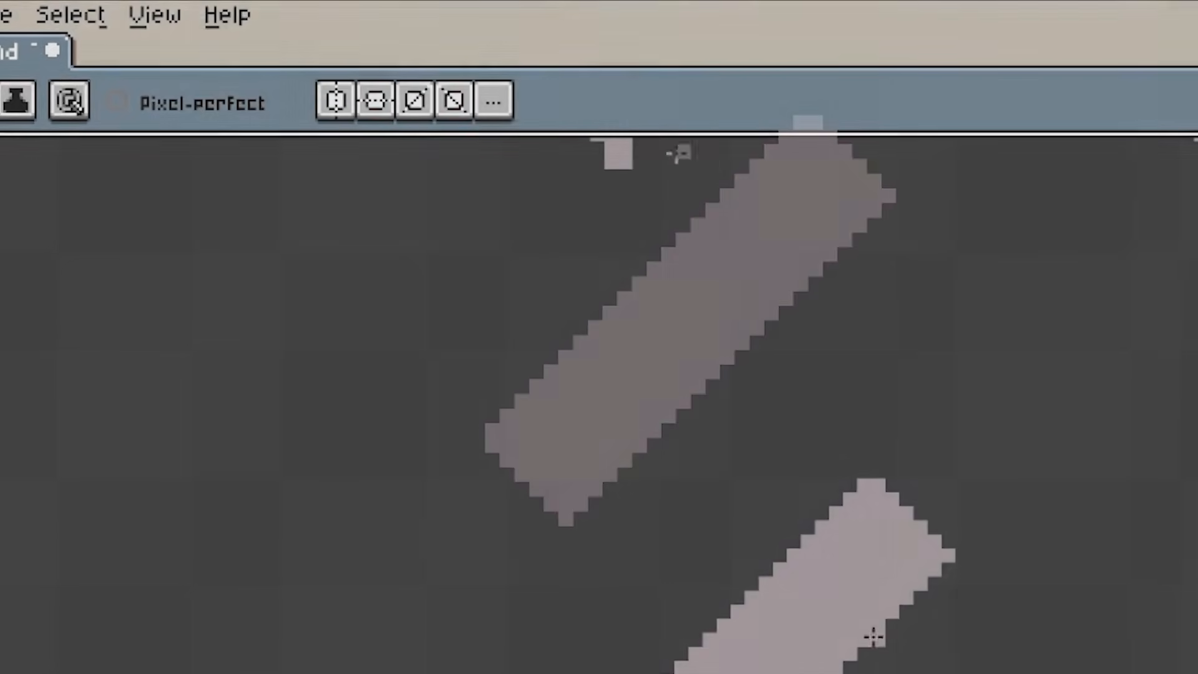
- Draw a thin handle out of the bar's lower-left end using diagonal symmetry with its axis centred along the bar
{"action": "left_click", "coordinate": [418, 101]}
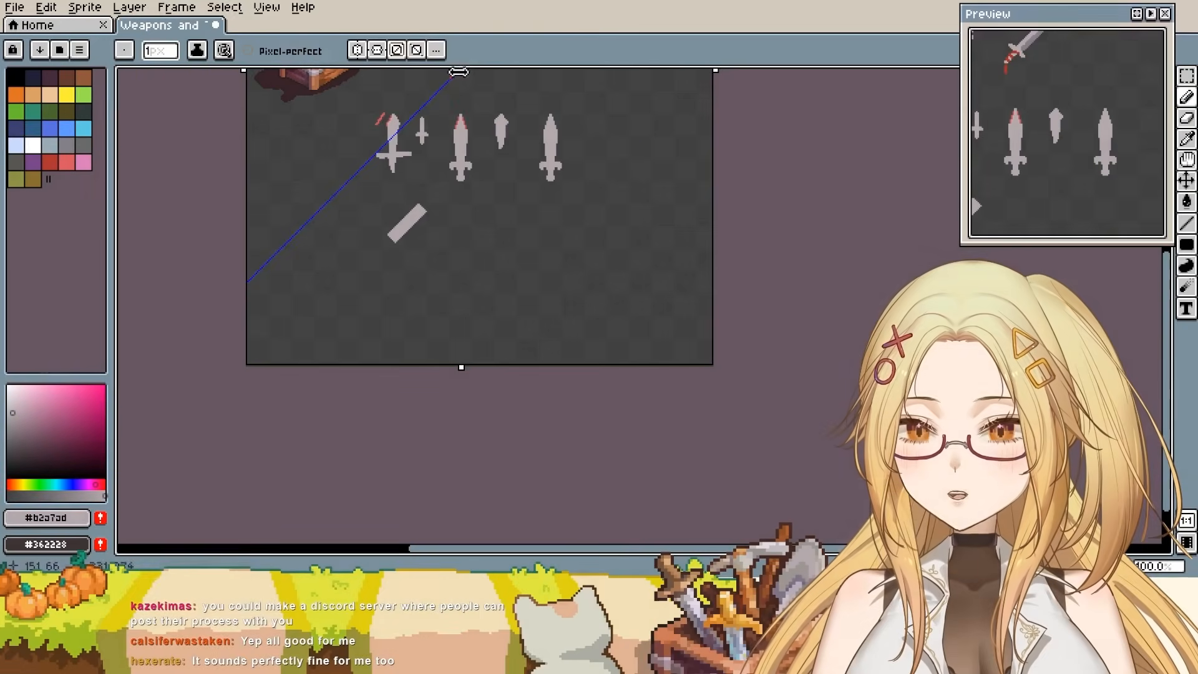
{"action": "left_click_drag", "start_coordinate": [459, 72], "coordinate": [561, 74]}
{"action": "scroll", "coordinate": [441, 156], "scroll_direction": "up", "scroll_amount": 3}
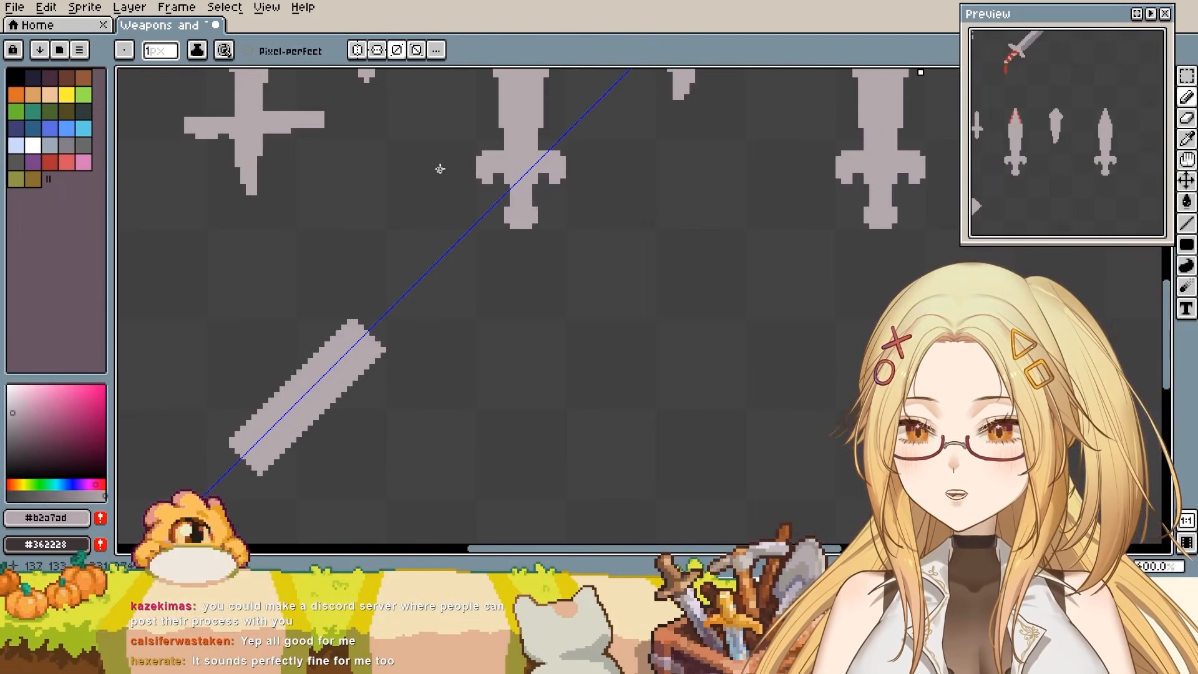
{"action": "left_click_drag", "start_coordinate": [428, 249], "coordinate": [535, 215]}
{"action": "left_click_drag", "start_coordinate": [693, 73], "coordinate": [699, 73]}
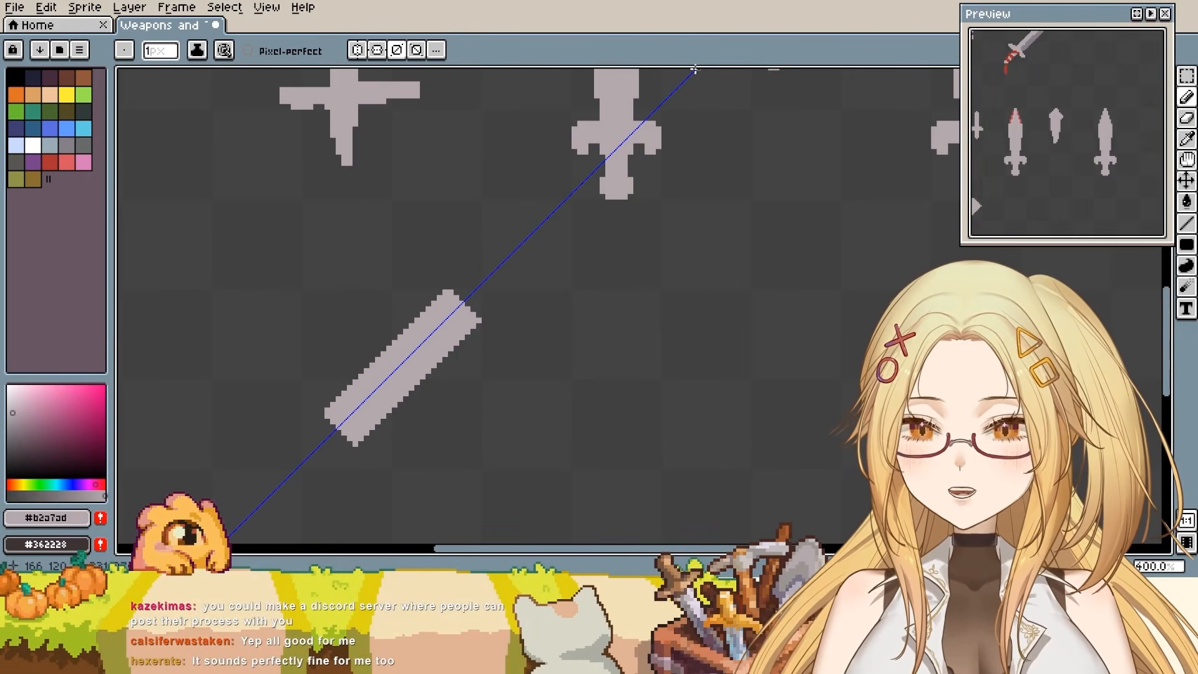
{"action": "left_click_drag", "start_coordinate": [338, 432], "coordinate": [329, 440]}
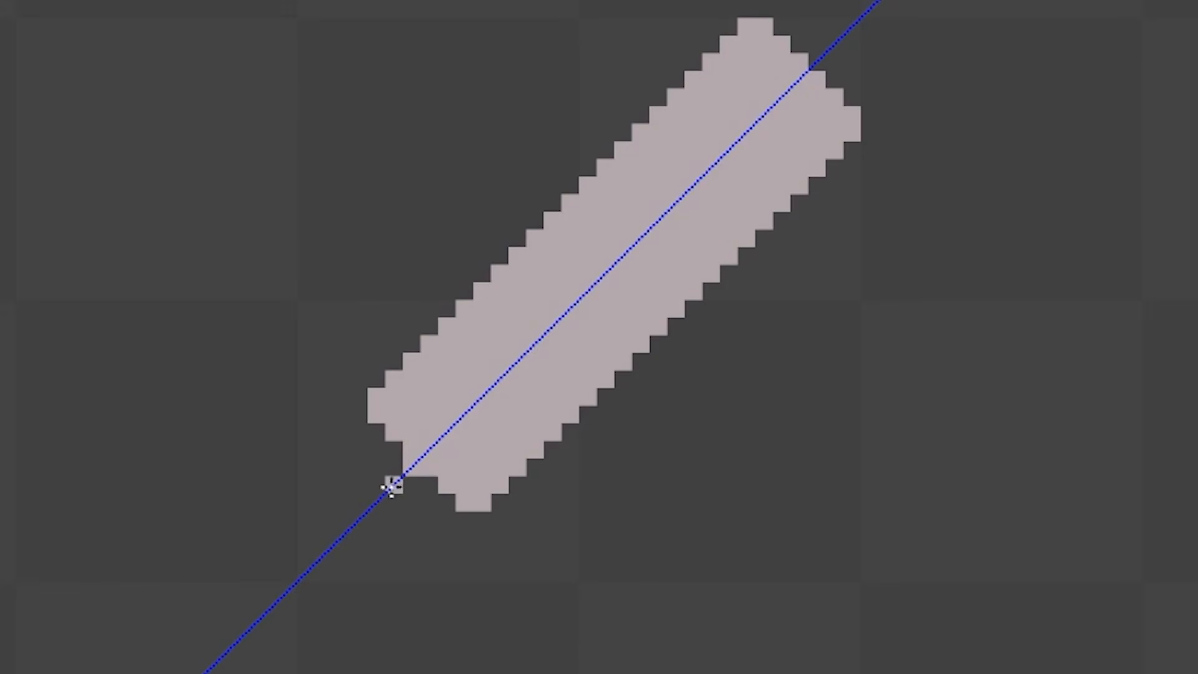
{"action": "left_click_drag", "start_coordinate": [405, 468], "coordinate": [317, 562]}
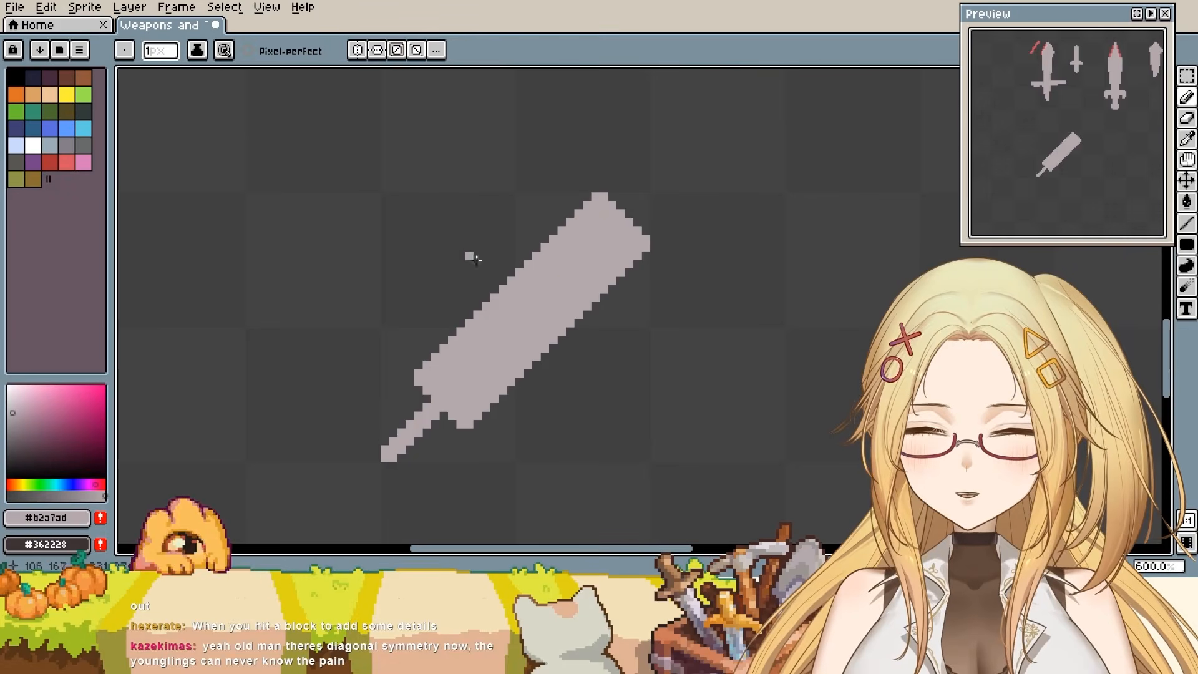
- Frame the whole shape with a tight square selection and thicken the handle with the pencil in the bar's colour
{"action": "key", "text": "m"}
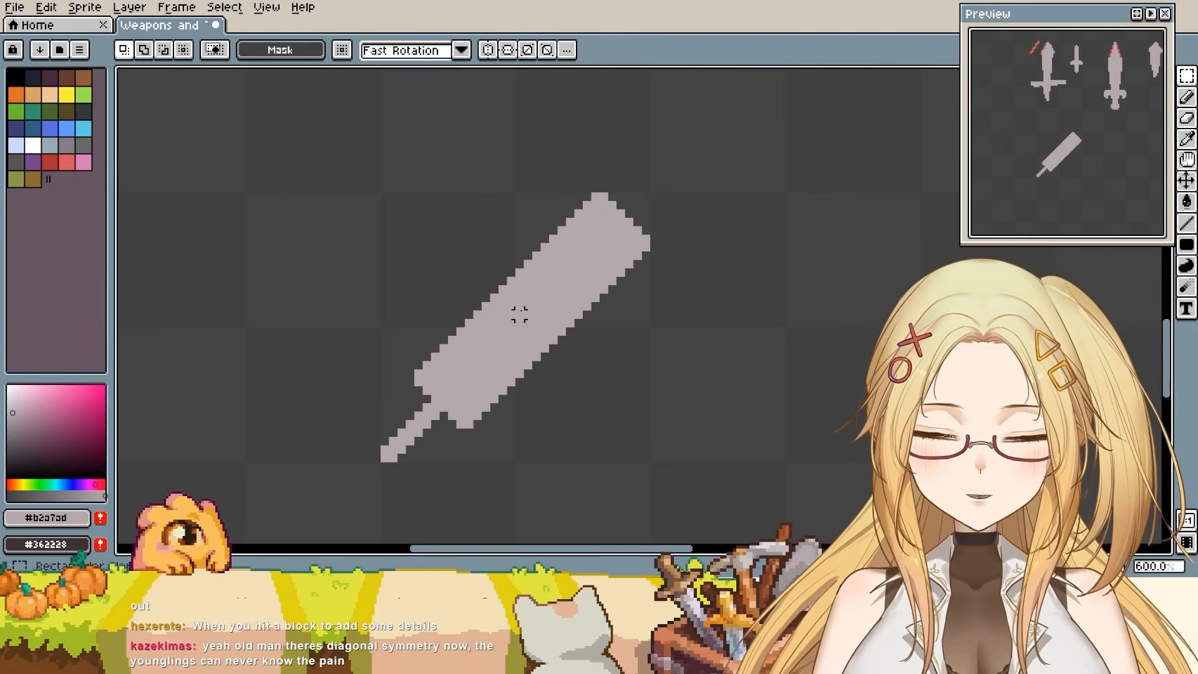
{"action": "left_click_drag", "start_coordinate": [471, 278], "coordinate": [570, 383]}
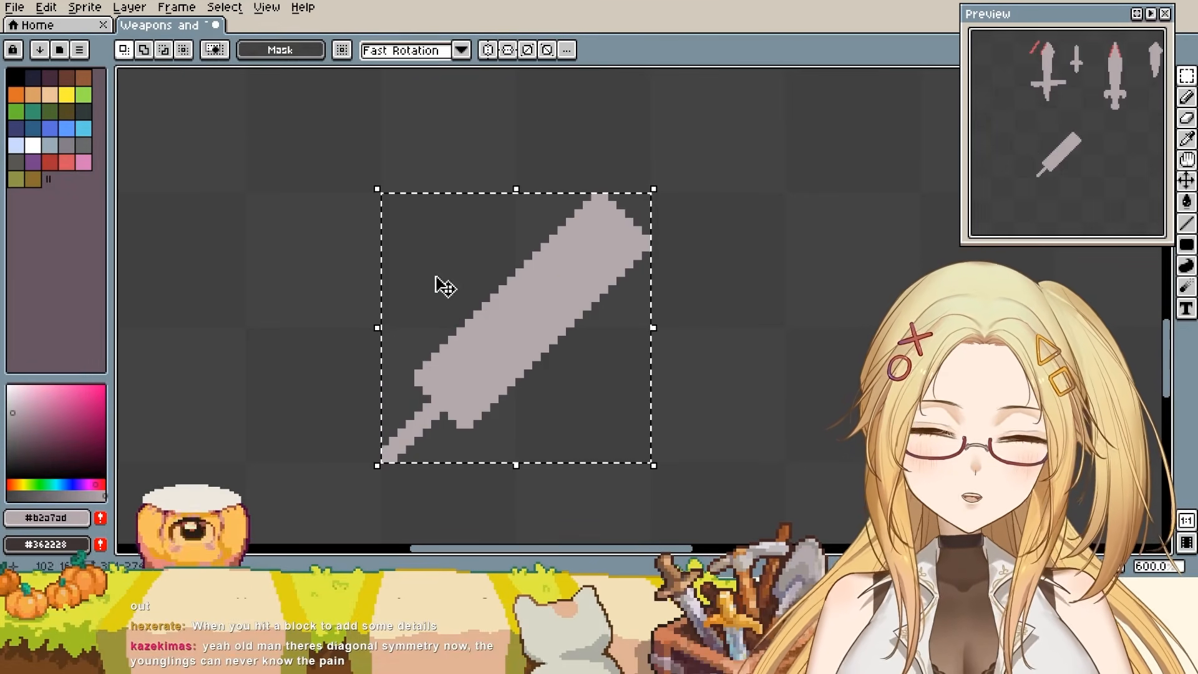
{"action": "key", "text": "b"}
{"action": "left_click", "coordinate": [501, 314], "text": "alt"}
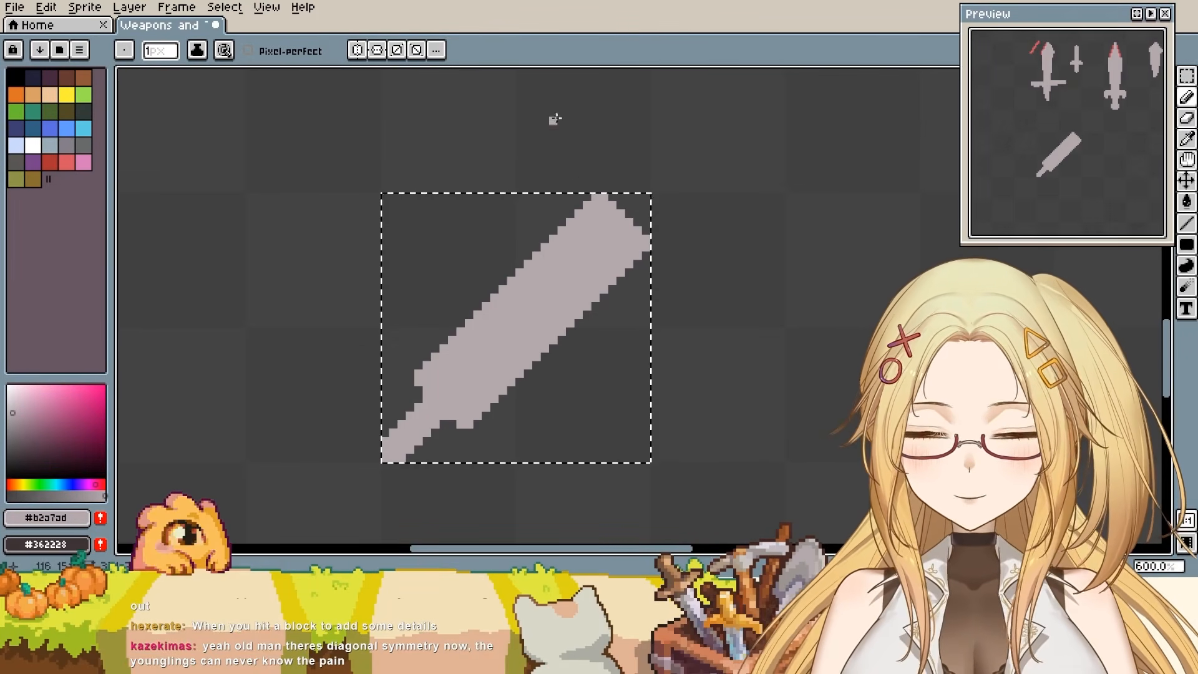
- Extend the blade's tip into the selection's upper-right corner and bulge the upper part of its back outward
{"action": "key", "text": "e"}
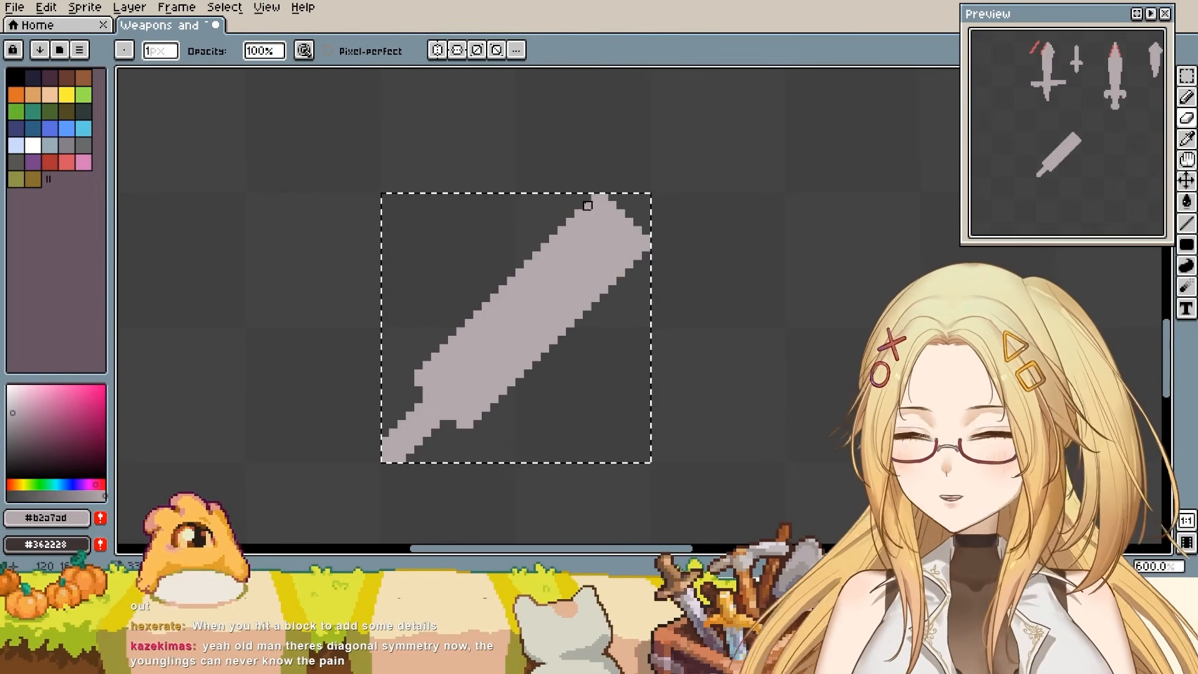
{"action": "key", "text": "b"}
{"action": "left_click", "coordinate": [602, 221], "text": "alt"}
{"action": "mouse_move", "coordinate": [609, 198]}
{"action": "left_mouse_down"}
{"action": "mouse_move", "coordinate": [637, 195]}
{"action": "mouse_move", "coordinate": [637, 219]}
{"action": "left_mouse_up"}
{"action": "key", "text": "e"}
{"action": "key", "text": "b"}
{"action": "left_click", "coordinate": [722, 160], "text": "alt"}
{"action": "left_click", "coordinate": [691, 118]}
{"action": "left_click_drag", "start_coordinate": [744, 74], "coordinate": [623, 163]}
{"action": "left_click_drag", "start_coordinate": [737, 89], "coordinate": [597, 175]}
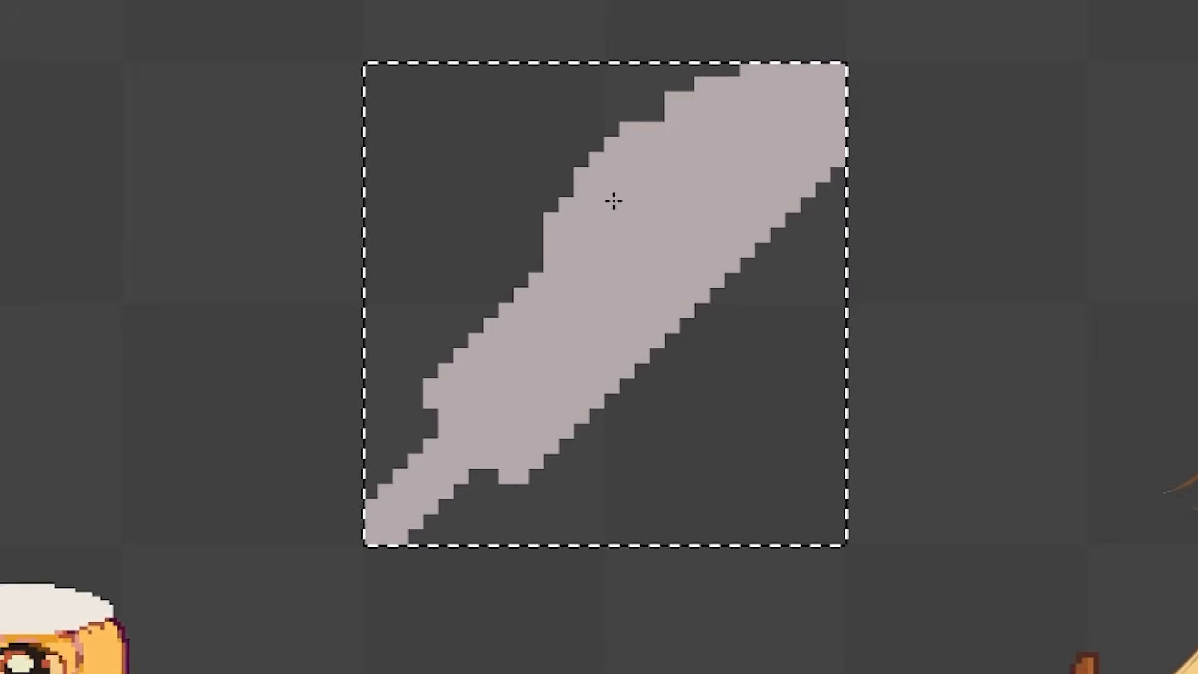
- Fill in the blade's upper-left side so its back forms one continuous curve from the tip down to the handle
{"action": "left_click_drag", "start_coordinate": [531, 249], "coordinate": [490, 311]}
{"action": "mouse_move", "coordinate": [658, 128]}
{"action": "left_mouse_down"}
{"action": "mouse_move", "coordinate": [562, 254]}
{"action": "mouse_move", "coordinate": [640, 156]}
{"action": "mouse_move", "coordinate": [446, 372]}
{"action": "left_mouse_up"}
{"action": "left_click_drag", "start_coordinate": [506, 250], "coordinate": [476, 325]}
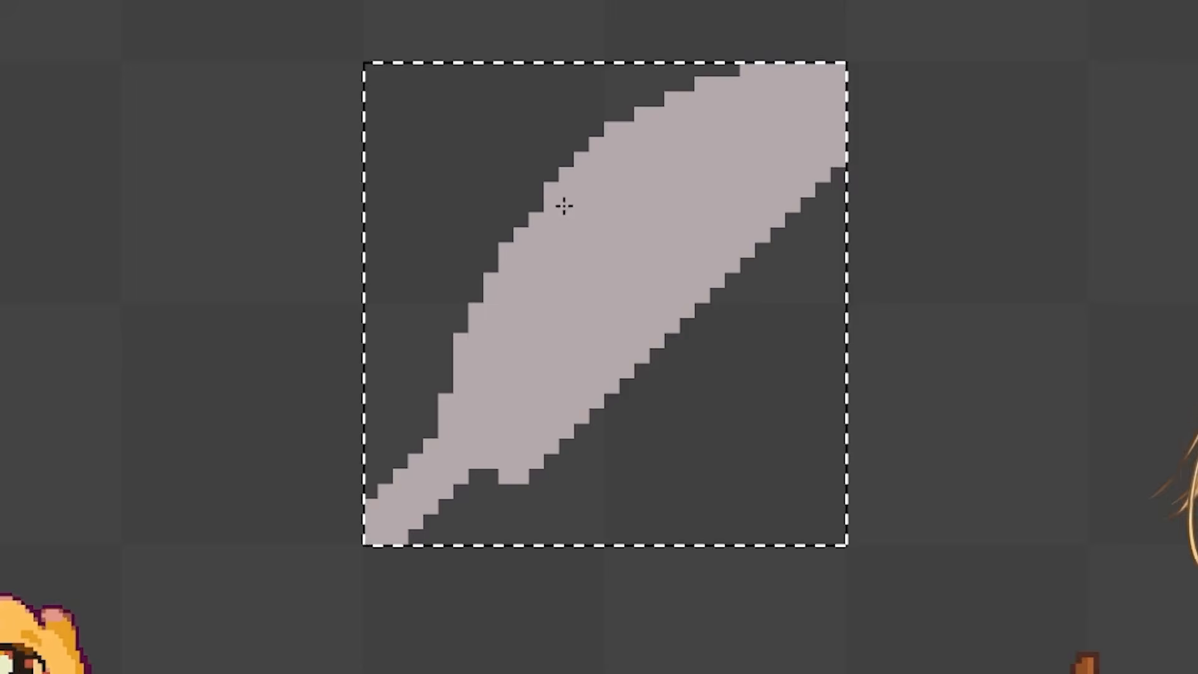
{"action": "left_click_drag", "start_coordinate": [567, 179], "coordinate": [521, 251]}
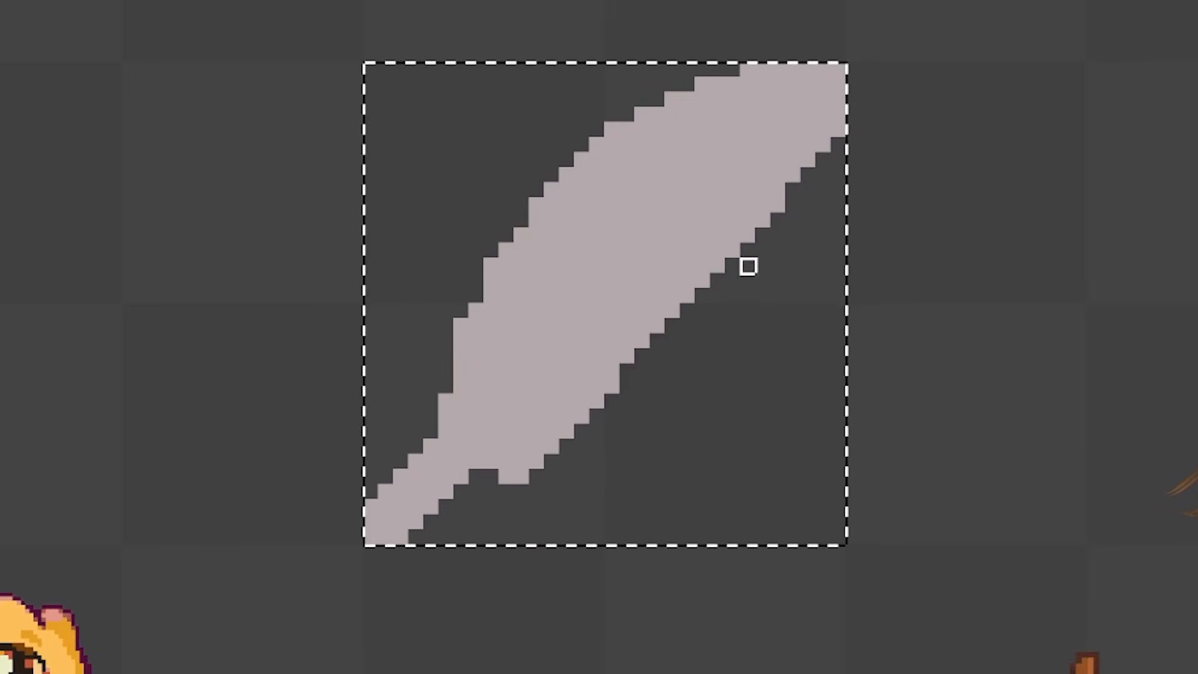
- Erase the stub beside the handle and trim the blade's lower-right edge into an even stair-stepped diagonal
{"action": "left_click_drag", "start_coordinate": [522, 477], "coordinate": [489, 476]}
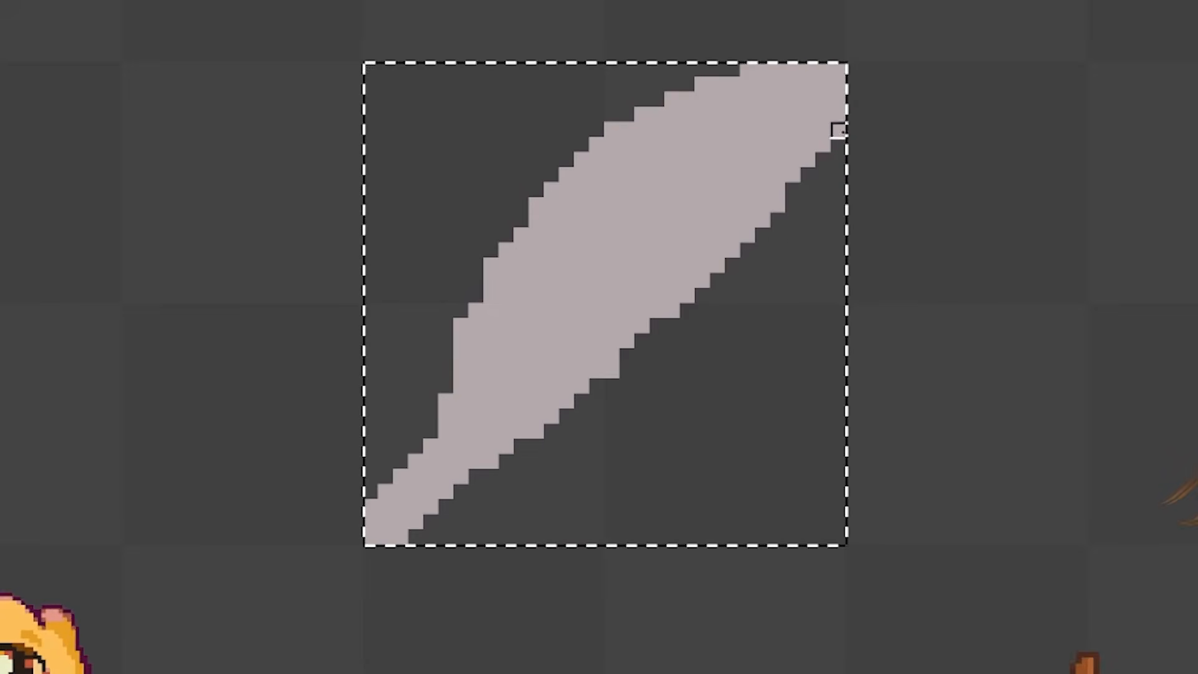
{"action": "mouse_move", "coordinate": [823, 161]}
{"action": "left_mouse_down"}
{"action": "mouse_move", "coordinate": [732, 264]}
{"action": "mouse_move", "coordinate": [702, 280]}
{"action": "left_mouse_up"}
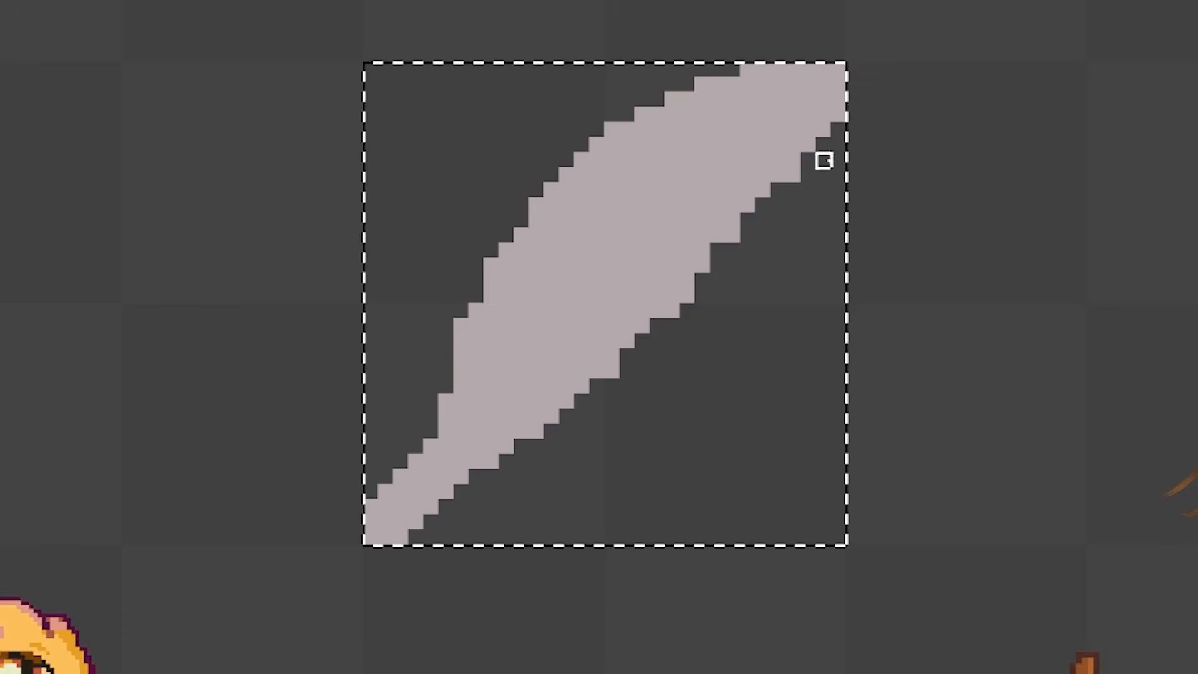
{"action": "left_click", "coordinate": [793, 175]}
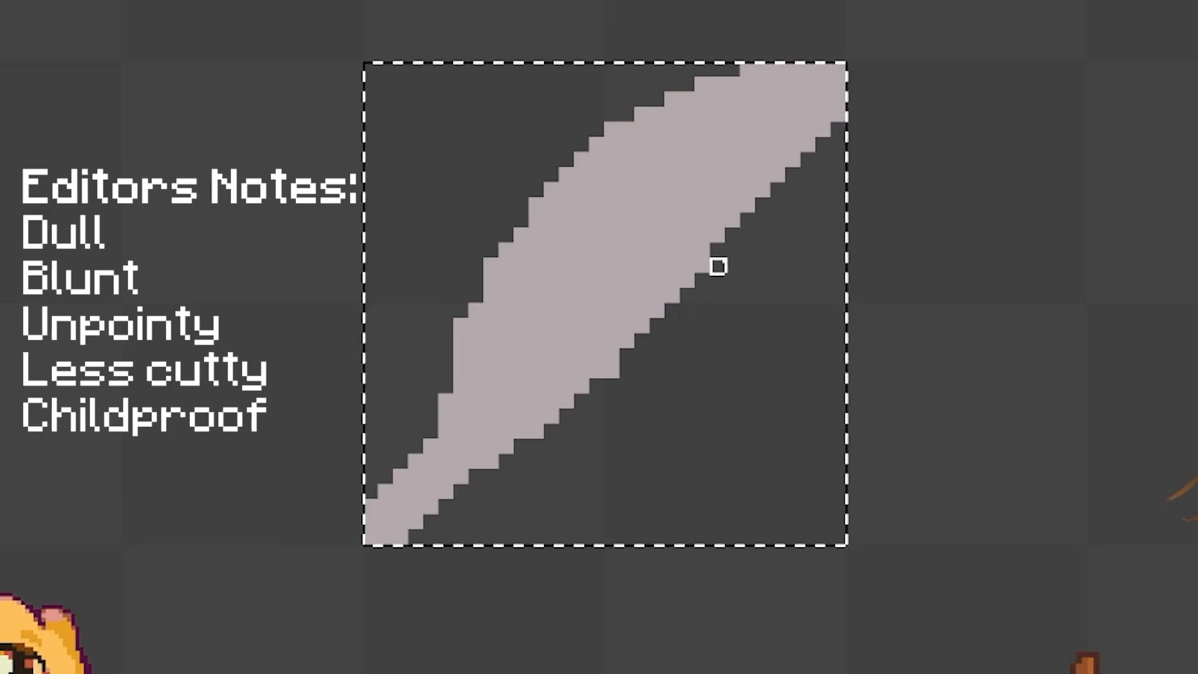
{"action": "mouse_move", "coordinate": [718, 266]}
{"action": "left_mouse_down"}
{"action": "mouse_move", "coordinate": [597, 371]}
{"action": "mouse_move", "coordinate": [628, 356]}
{"action": "mouse_move", "coordinate": [673, 297]}
{"action": "left_mouse_up"}
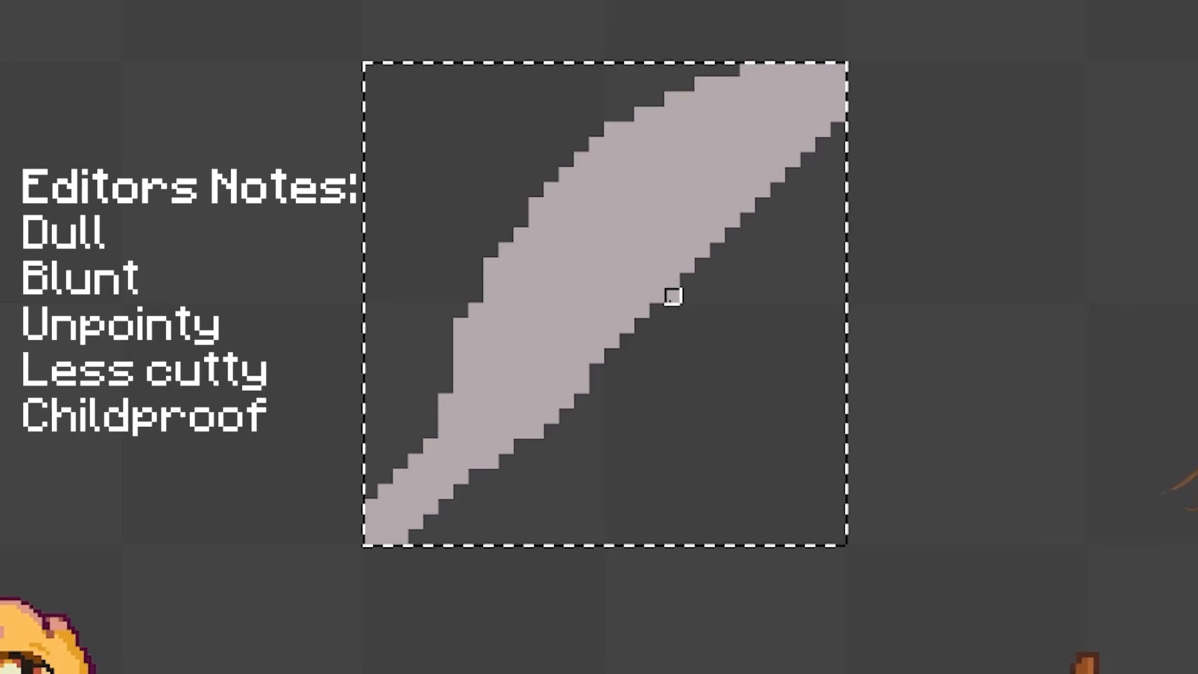
{"action": "left_click_drag", "start_coordinate": [583, 387], "coordinate": [537, 431]}
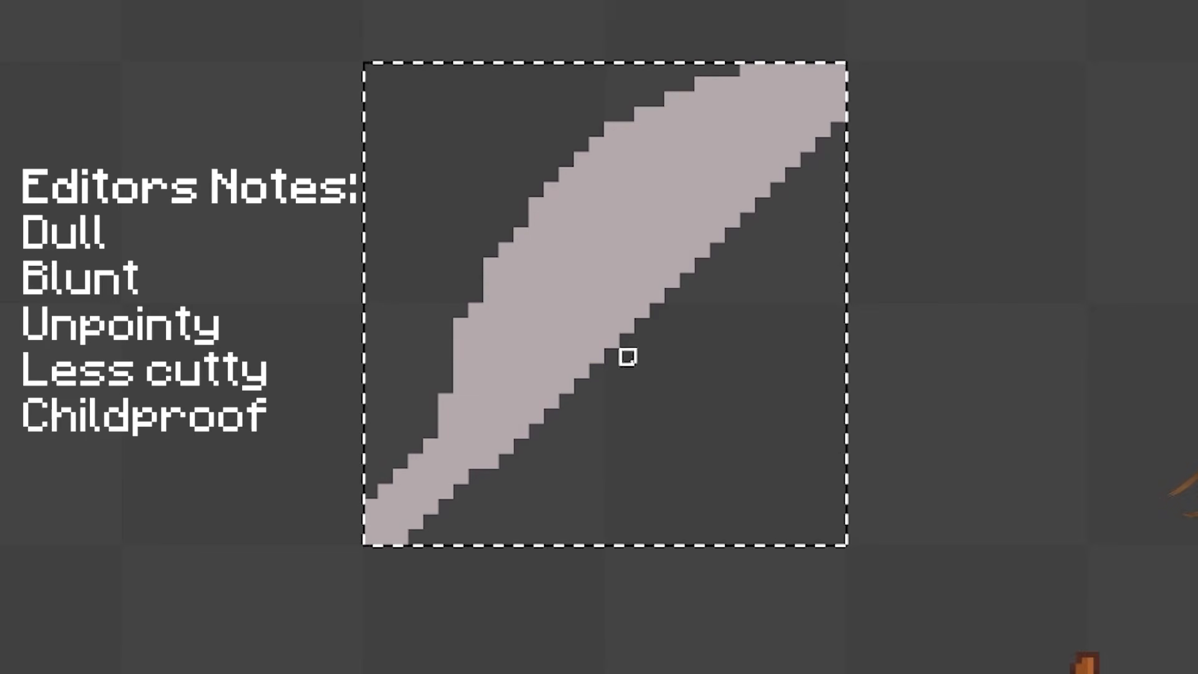
- Slim the blade's lower-right edge into a straight diagonal from tip to handle and round out its curved back further
{"action": "left_click_drag", "start_coordinate": [839, 115], "coordinate": [779, 176]}
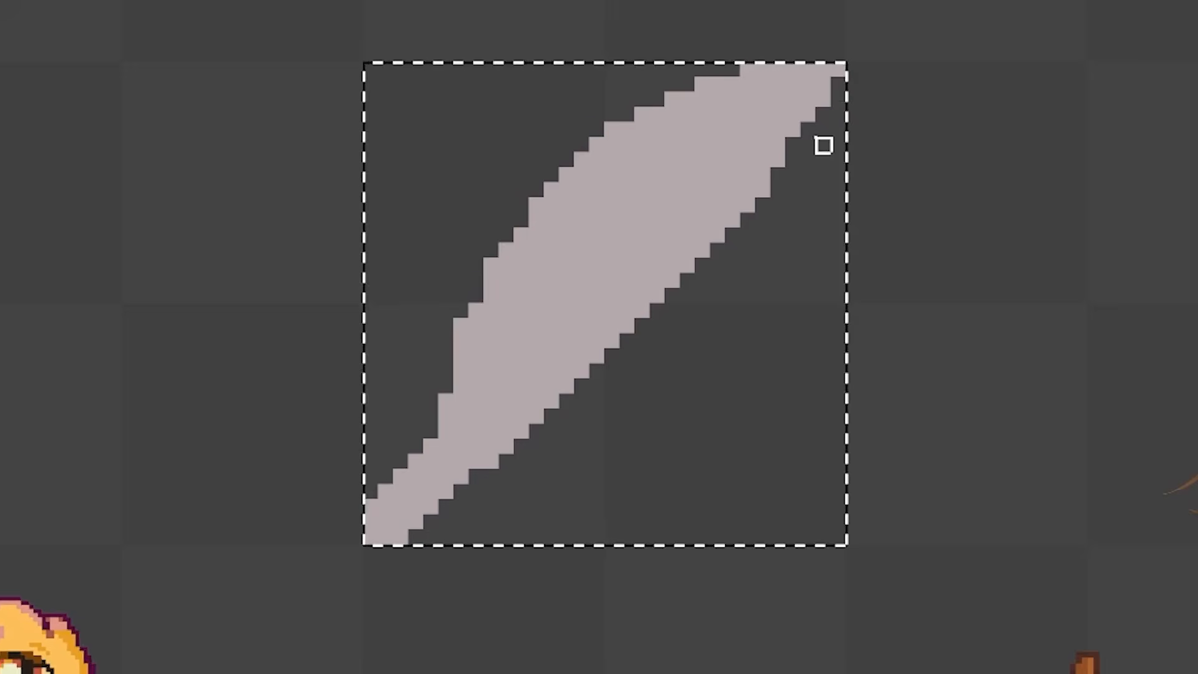
{"action": "left_click_drag", "start_coordinate": [778, 174], "coordinate": [703, 265]}
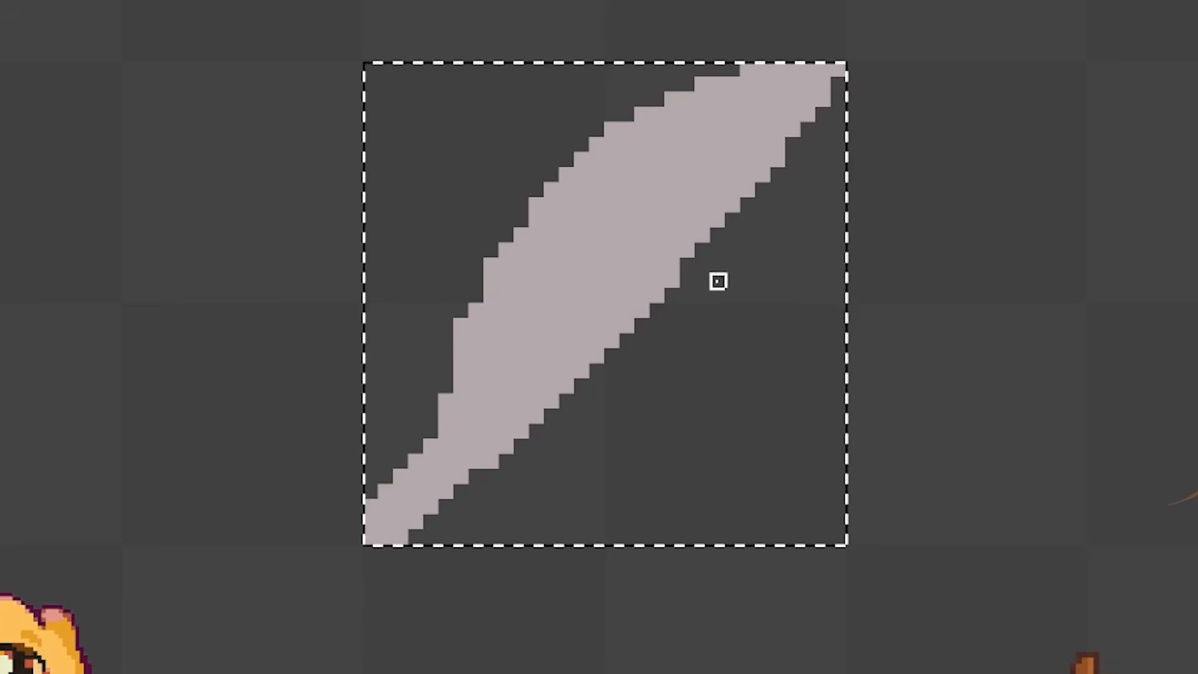
{"action": "mouse_move", "coordinate": [597, 372]}
{"action": "left_mouse_down"}
{"action": "mouse_move", "coordinate": [552, 432]}
{"action": "mouse_move", "coordinate": [567, 387]}
{"action": "mouse_move", "coordinate": [597, 357]}
{"action": "mouse_move", "coordinate": [522, 447]}
{"action": "left_mouse_up"}
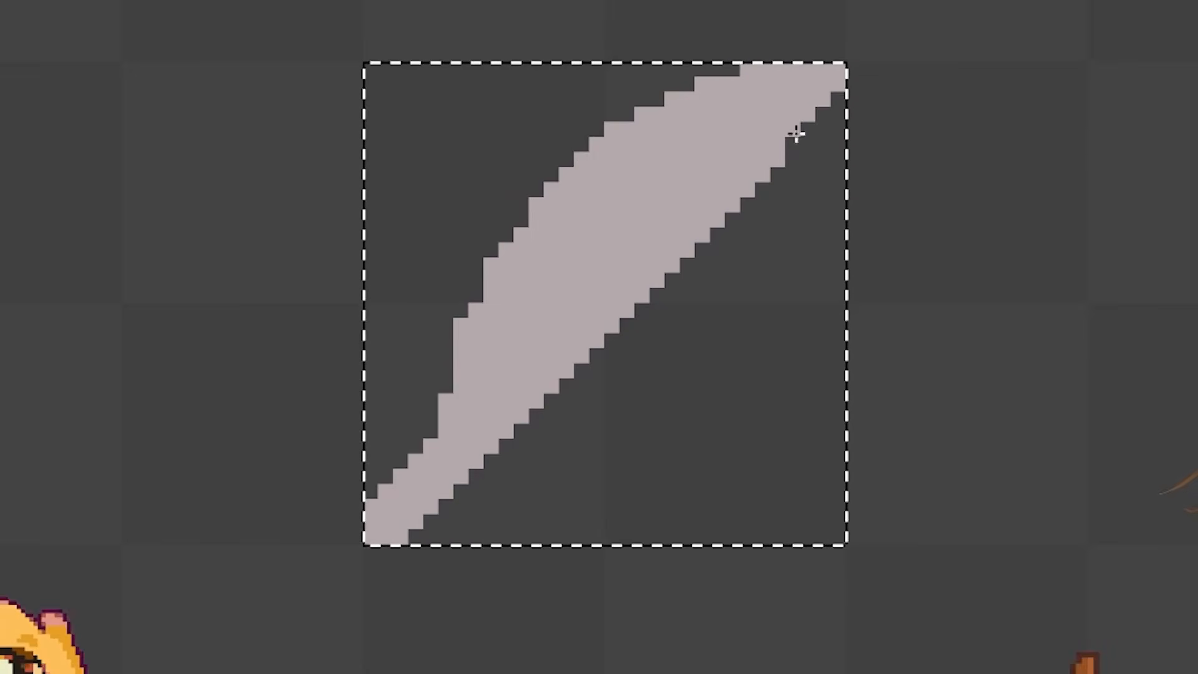
{"action": "left_click", "coordinate": [823, 115]}
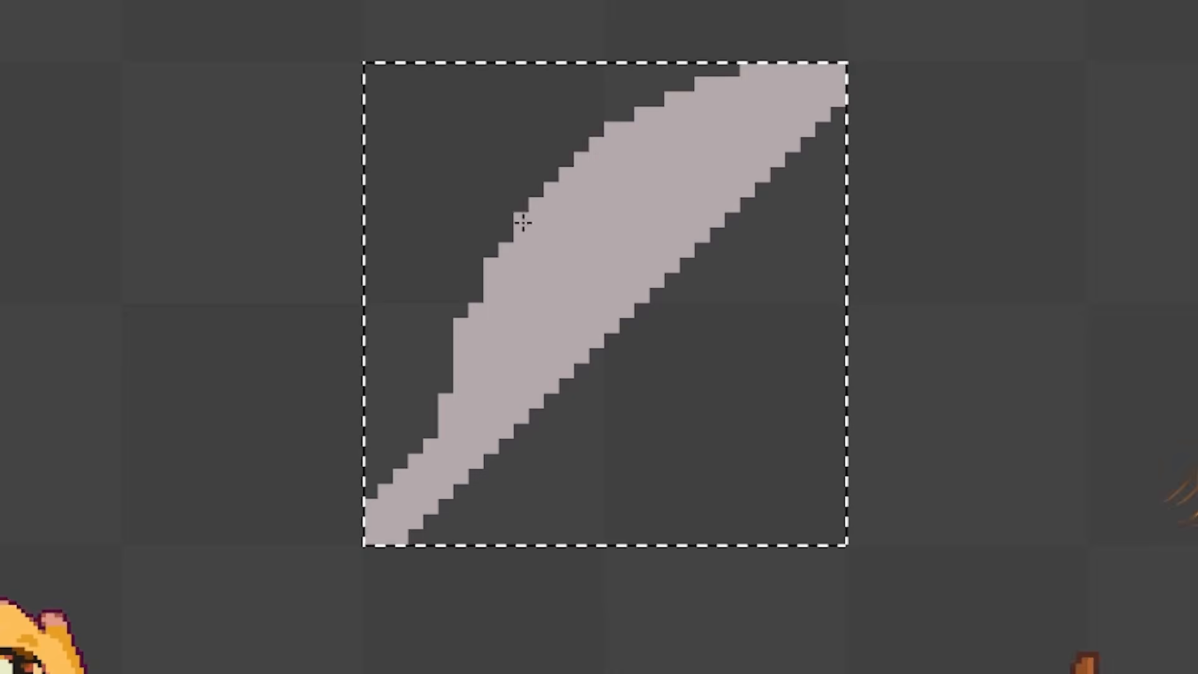
{"action": "mouse_move", "coordinate": [509, 241]}
{"action": "left_mouse_down"}
{"action": "mouse_move", "coordinate": [576, 158]}
{"action": "mouse_move", "coordinate": [649, 114]}
{"action": "mouse_move", "coordinate": [576, 158]}
{"action": "left_mouse_up"}
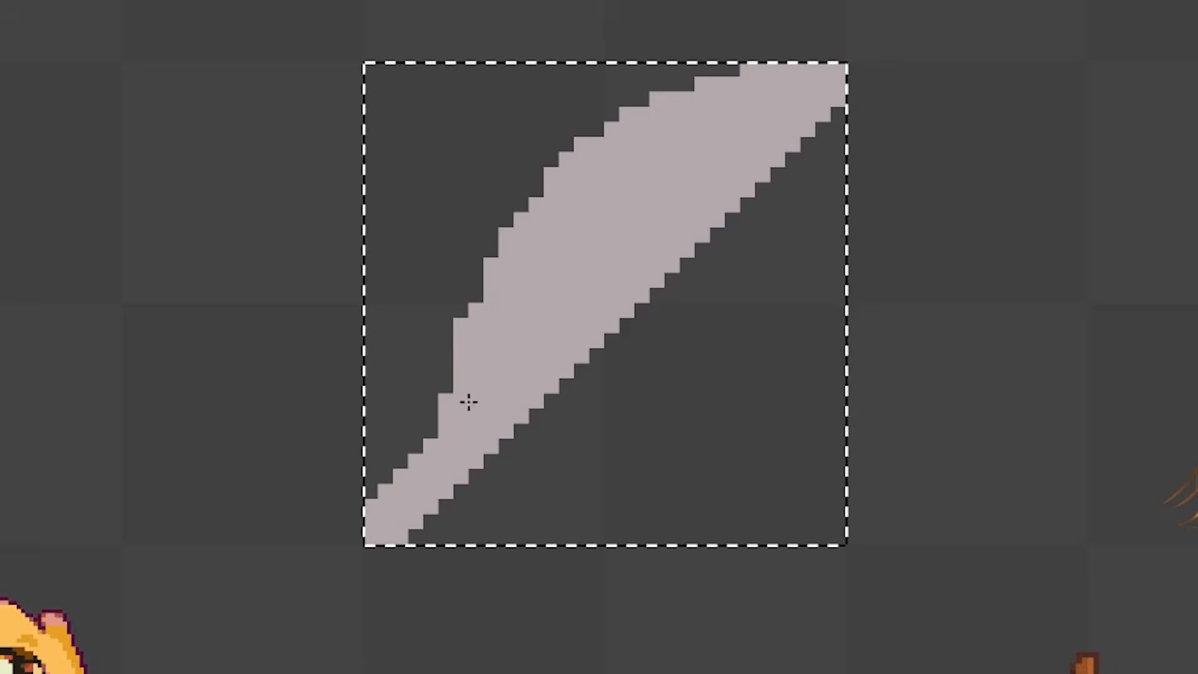
- Add a crossguard on both sides where the blade meets a thickened handle, and trim the blade's curved back
{"action": "left_click", "coordinate": [429, 416]}
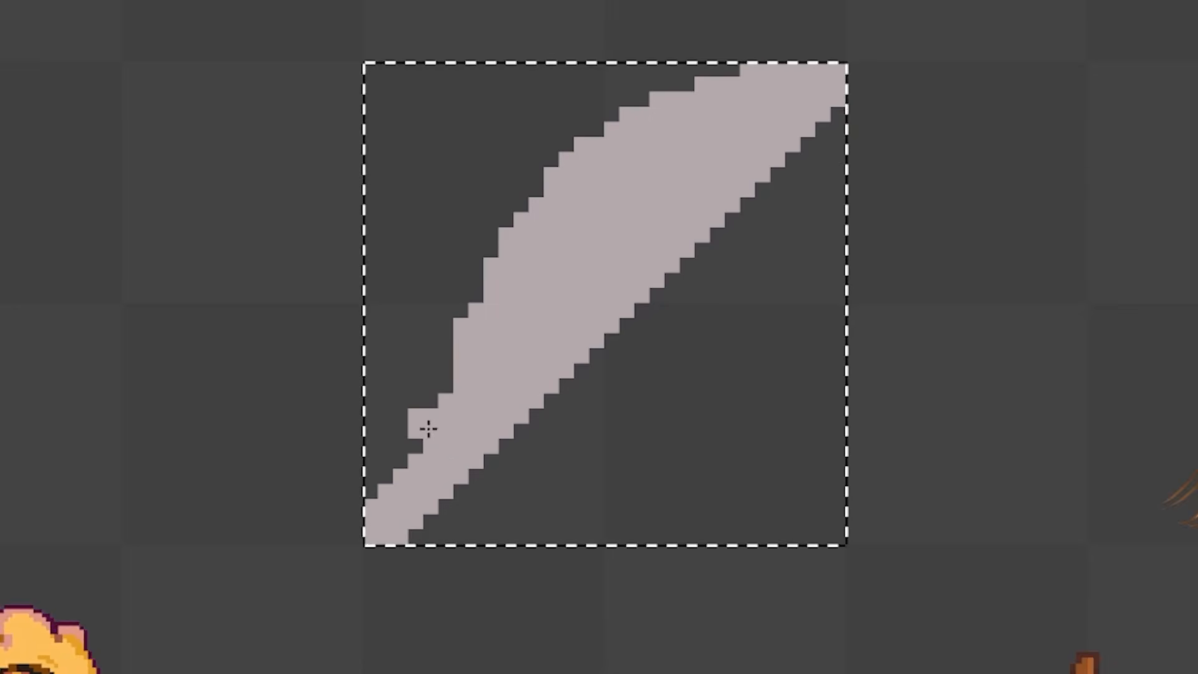
{"action": "left_click_drag", "start_coordinate": [466, 449], "coordinate": [489, 469]}
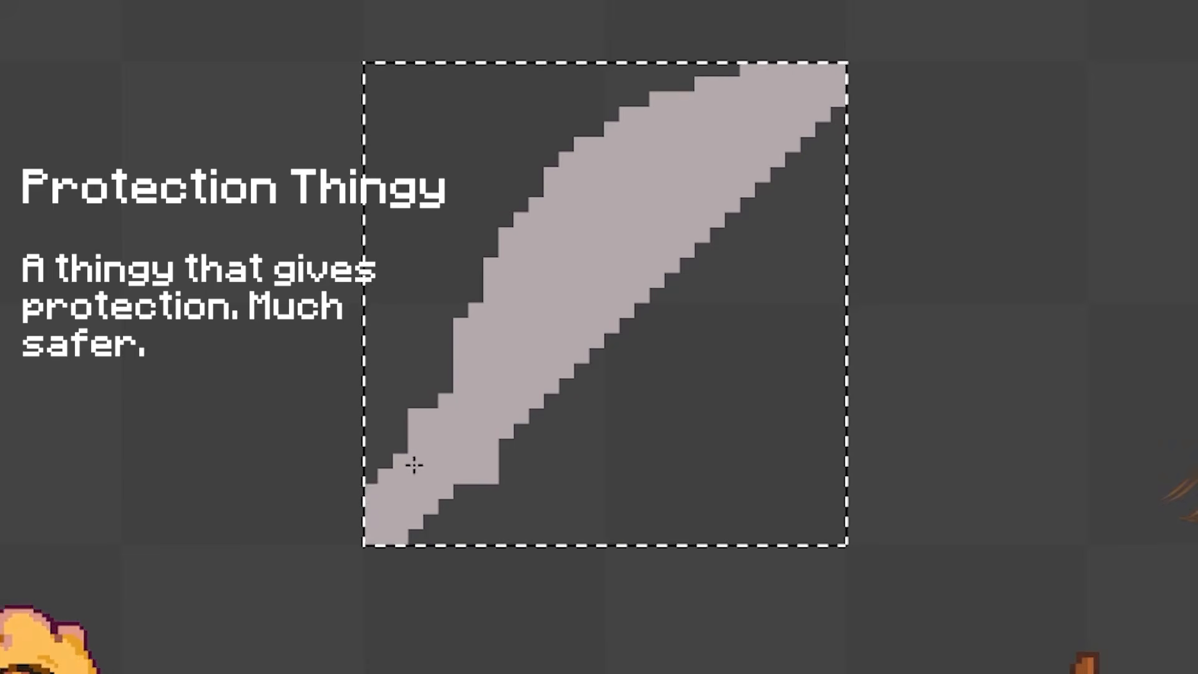
{"action": "left_click_drag", "start_coordinate": [416, 536], "coordinate": [465, 489]}
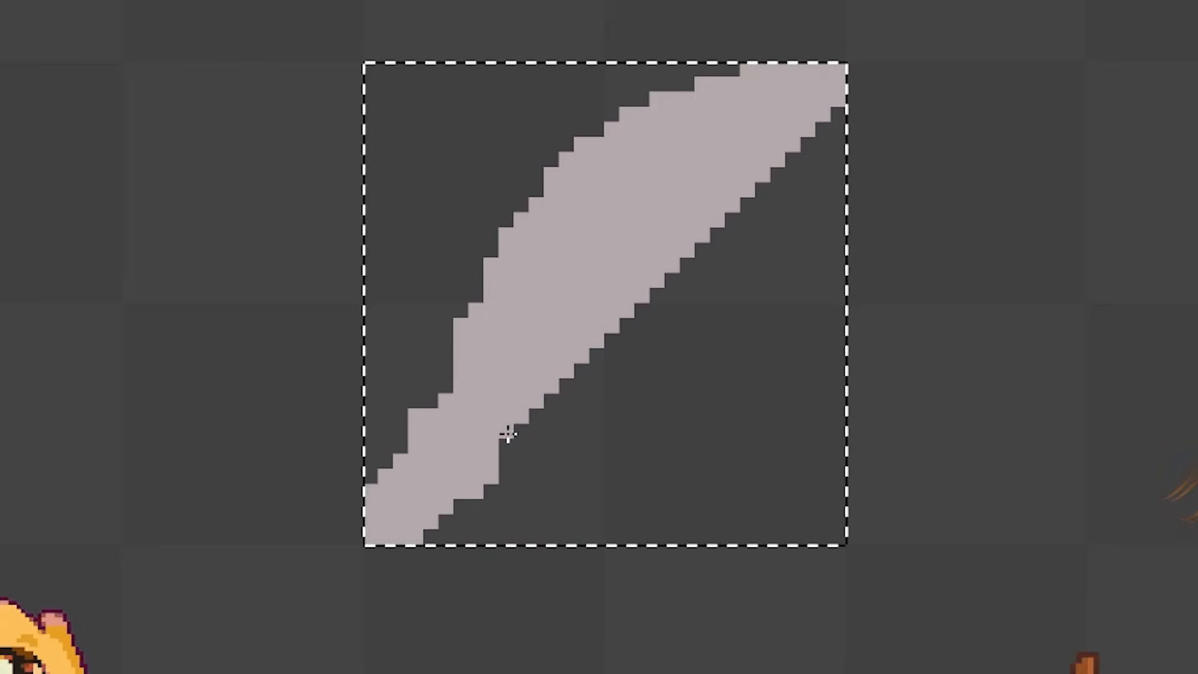
{"action": "left_click_drag", "start_coordinate": [476, 502], "coordinate": [495, 492]}
{"action": "mouse_move", "coordinate": [426, 392]}
{"action": "left_mouse_down"}
{"action": "mouse_move", "coordinate": [400, 426]}
{"action": "mouse_move", "coordinate": [430, 404]}
{"action": "mouse_move", "coordinate": [401, 411]}
{"action": "mouse_move", "coordinate": [396, 426]}
{"action": "mouse_move", "coordinate": [429, 403]}
{"action": "left_mouse_up"}
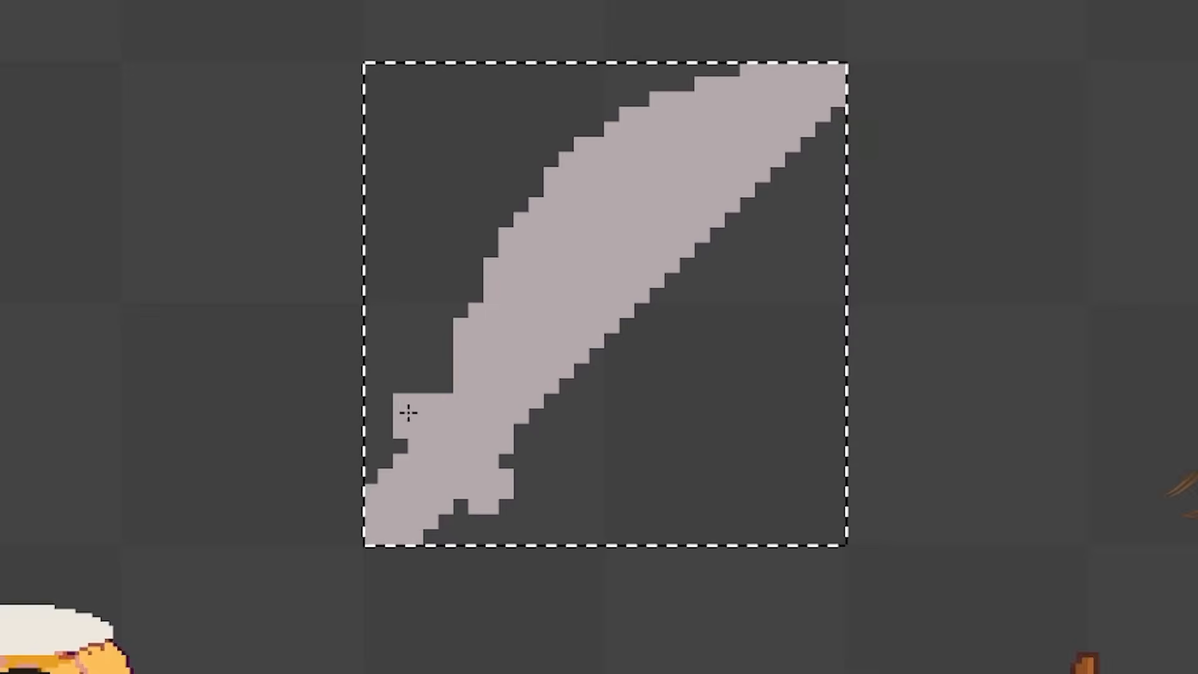
{"action": "left_click", "coordinate": [502, 503]}
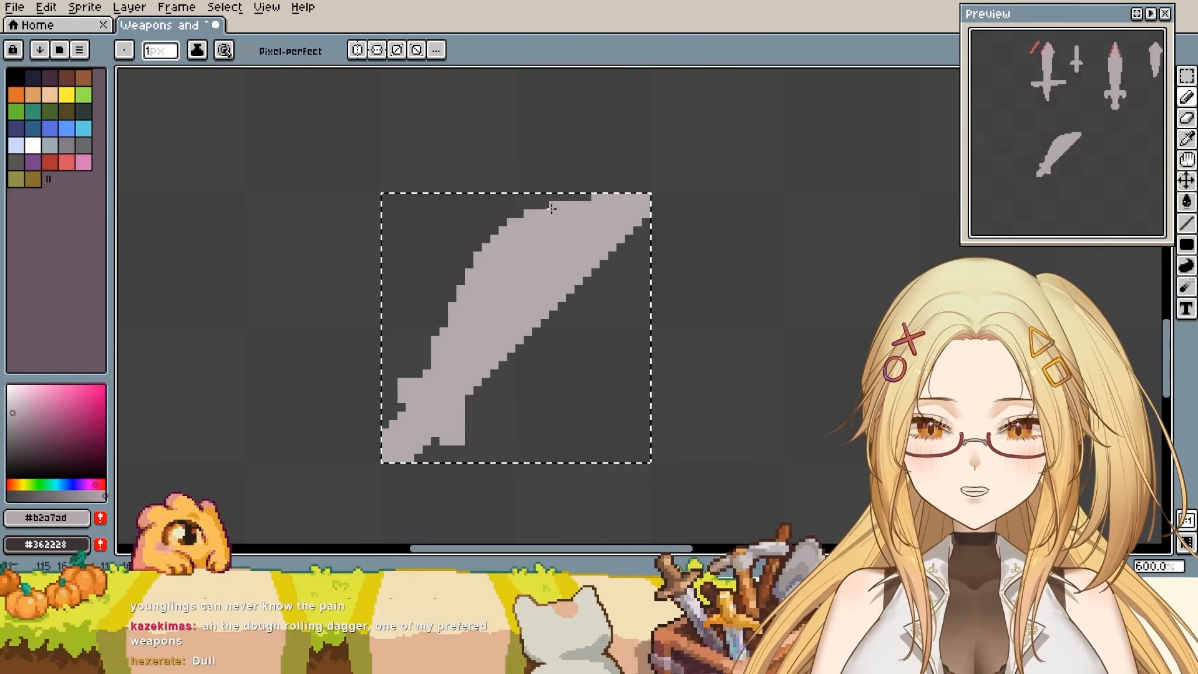
{"action": "right_click", "coordinate": [511, 221]}
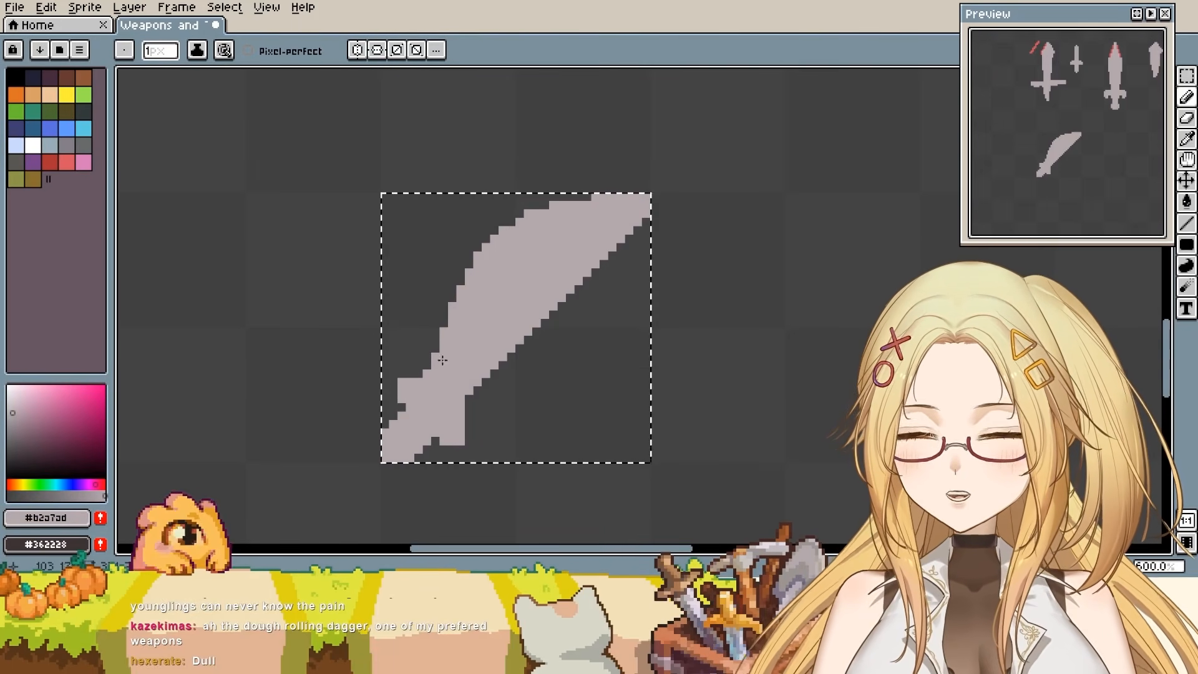
- Lasso the handle and crossguard, move them about two pixels up and one pixel right into the blade, and deselect
{"action": "key", "text": "q"}
{"action": "left_click", "coordinate": [739, 331]}
{"action": "mouse_move", "coordinate": [417, 372]}
{"action": "left_mouse_down"}
{"action": "mouse_move", "coordinate": [455, 473]}
{"action": "mouse_move", "coordinate": [530, 412]}
{"action": "left_mouse_up"}
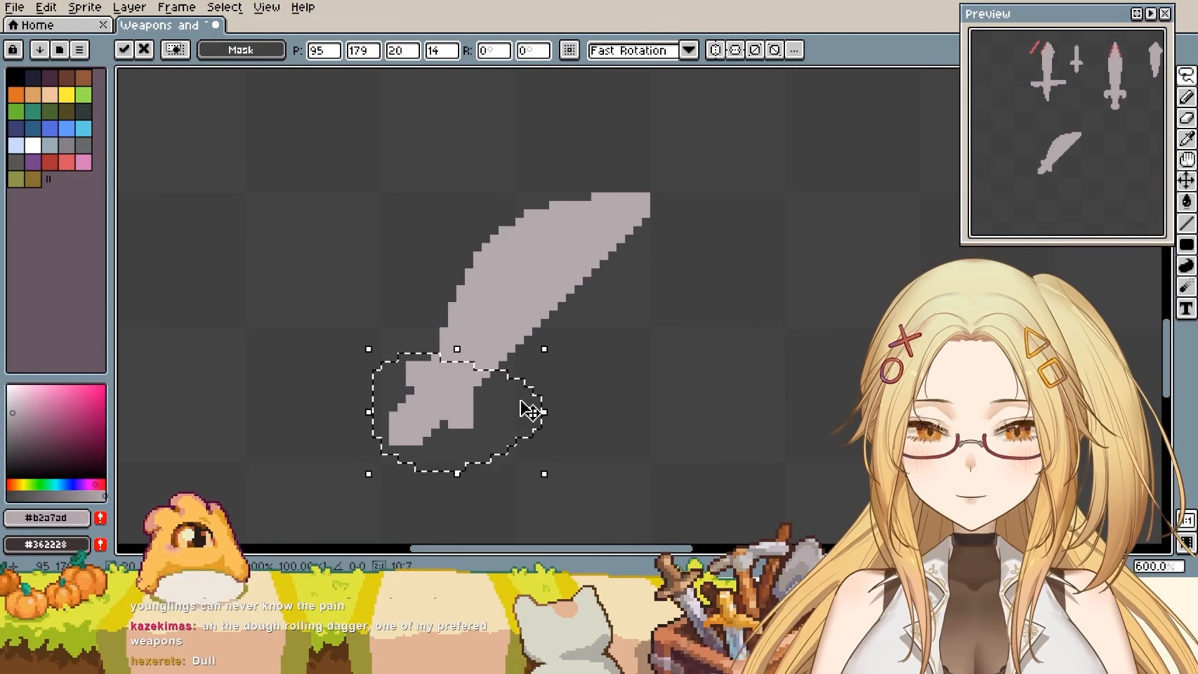
{"action": "left_click", "coordinate": [636, 364]}
{"action": "key", "text": "b"}
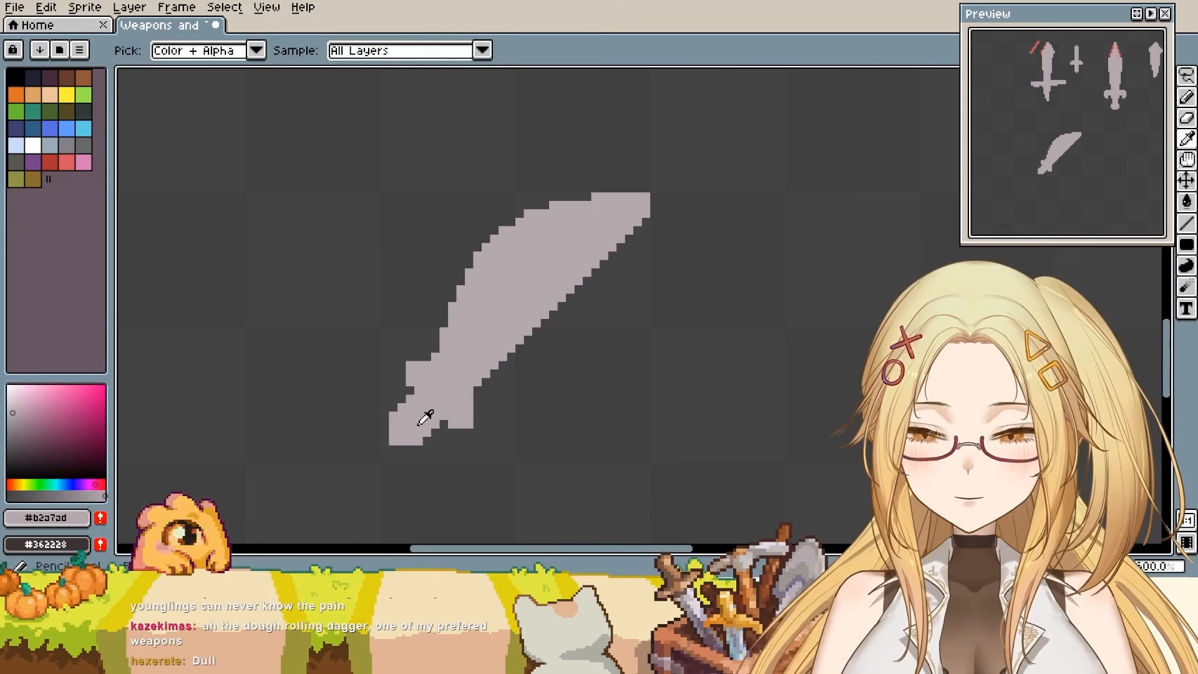
- Lengthen the handle down-left and extend the blade's flat top edge near the tip by about two pixels
{"action": "mouse_move", "coordinate": [427, 431]}
{"action": "left_mouse_down"}
{"action": "mouse_move", "coordinate": [394, 446]}
{"action": "mouse_move", "coordinate": [386, 434]}
{"action": "mouse_move", "coordinate": [410, 451]}
{"action": "left_mouse_up"}
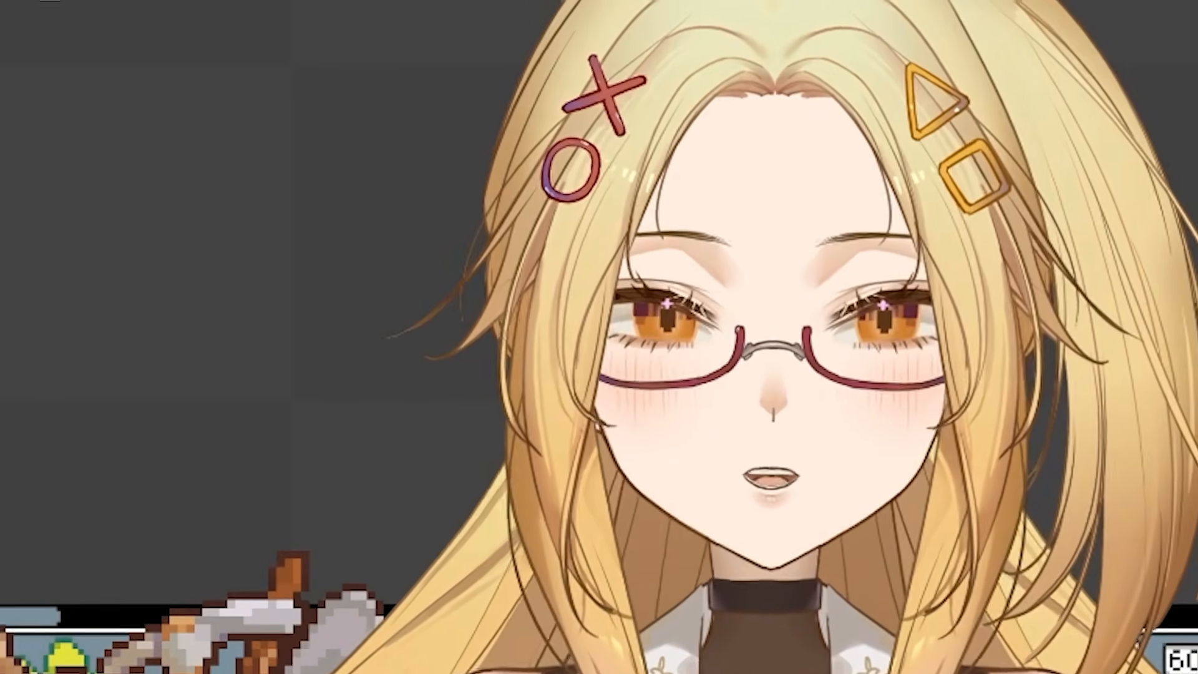
{"action": "left_click_drag", "start_coordinate": [601, 198], "coordinate": [599, 200]}
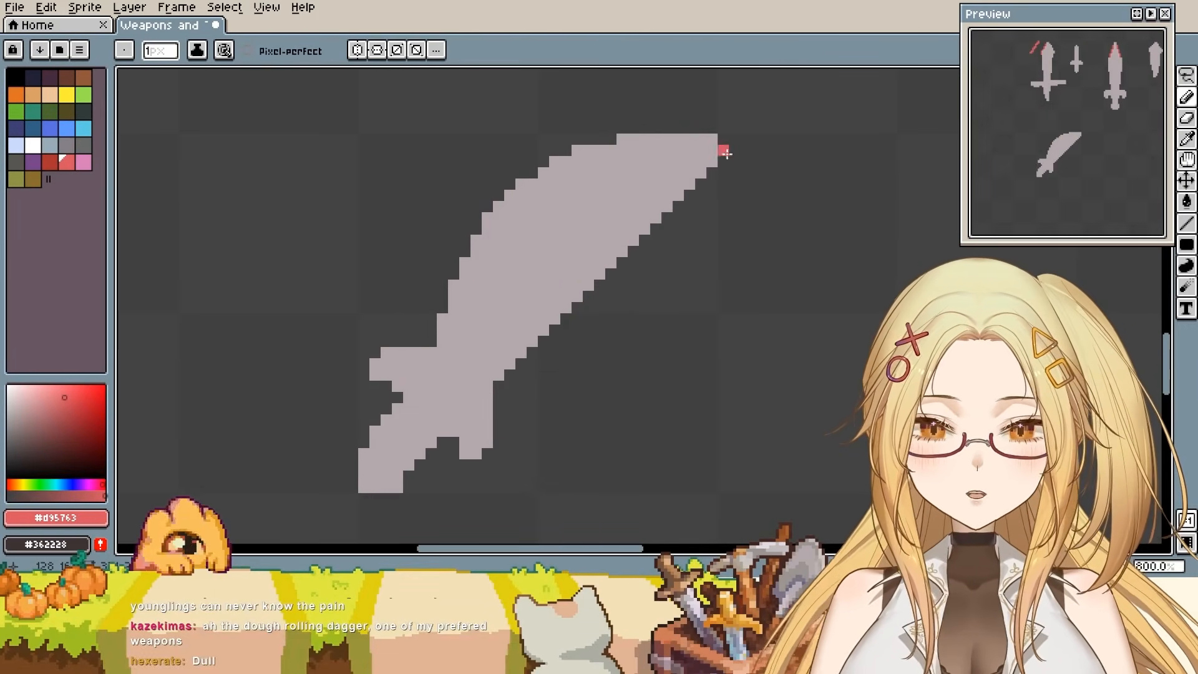
- Mark the blade's straight lower-right edge with a red #d95763 line from the tip toward the handle
{"action": "key", "text": "l"}
{"action": "left_click_drag", "start_coordinate": [712, 162], "coordinate": [554, 319]}
{"action": "left_click", "coordinate": [719, 158]}
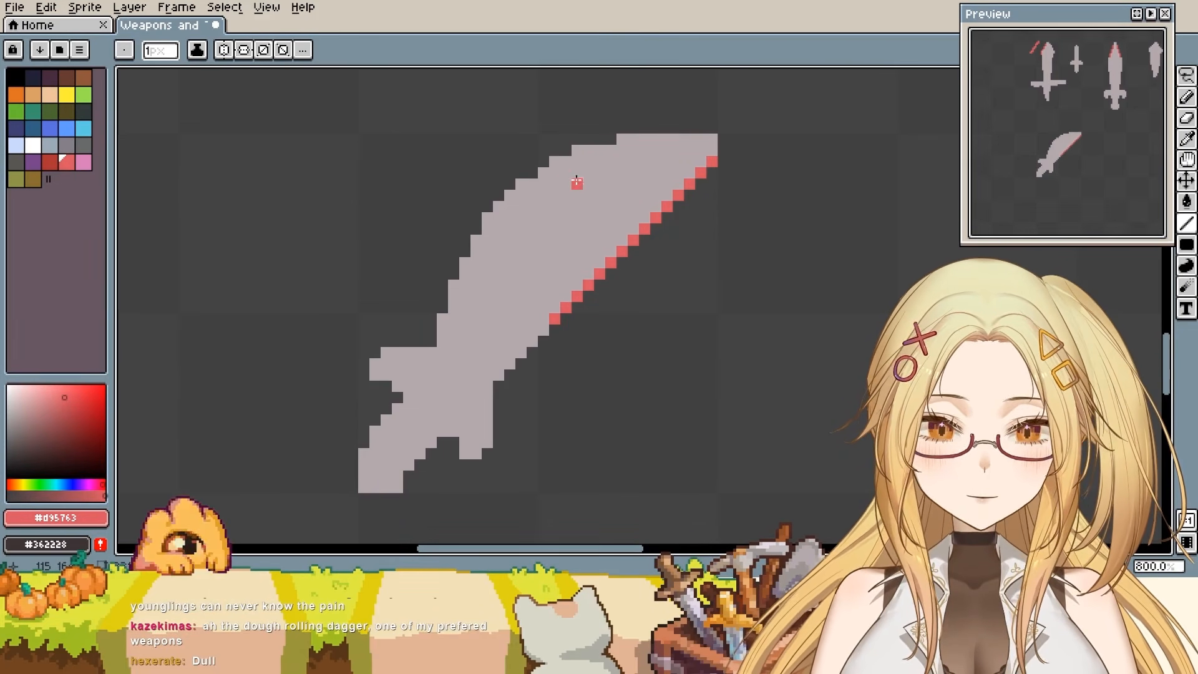
- Draw a wide red ellipse outline beside the dagger as a curve reference and trace the blade's curved back in red
{"action": "key", "text": "b"}
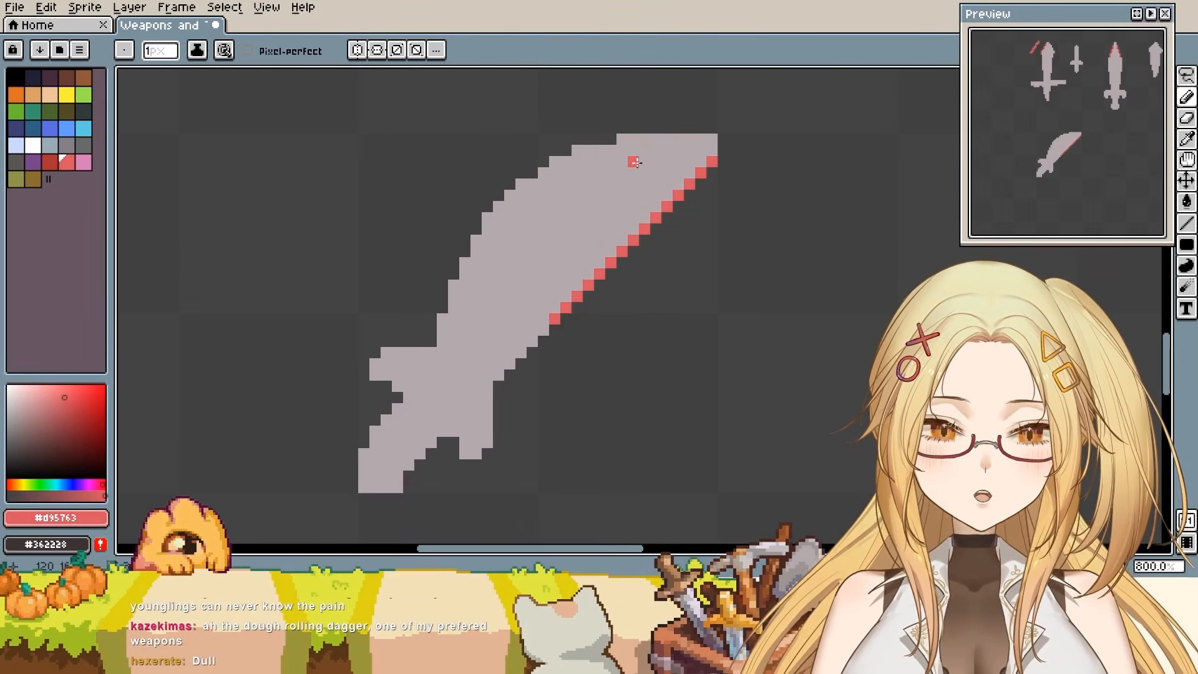
{"action": "left_click", "coordinate": [1176, 252]}
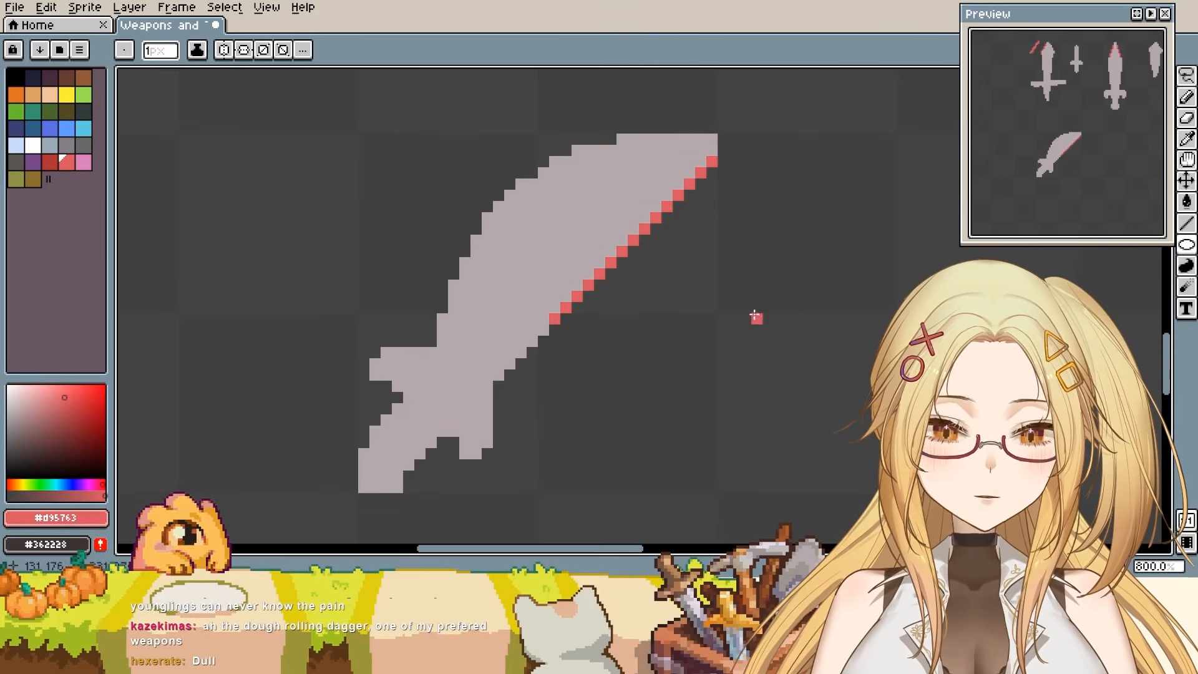
{"action": "left_click_drag", "start_coordinate": [747, 318], "coordinate": [1030, 447]}
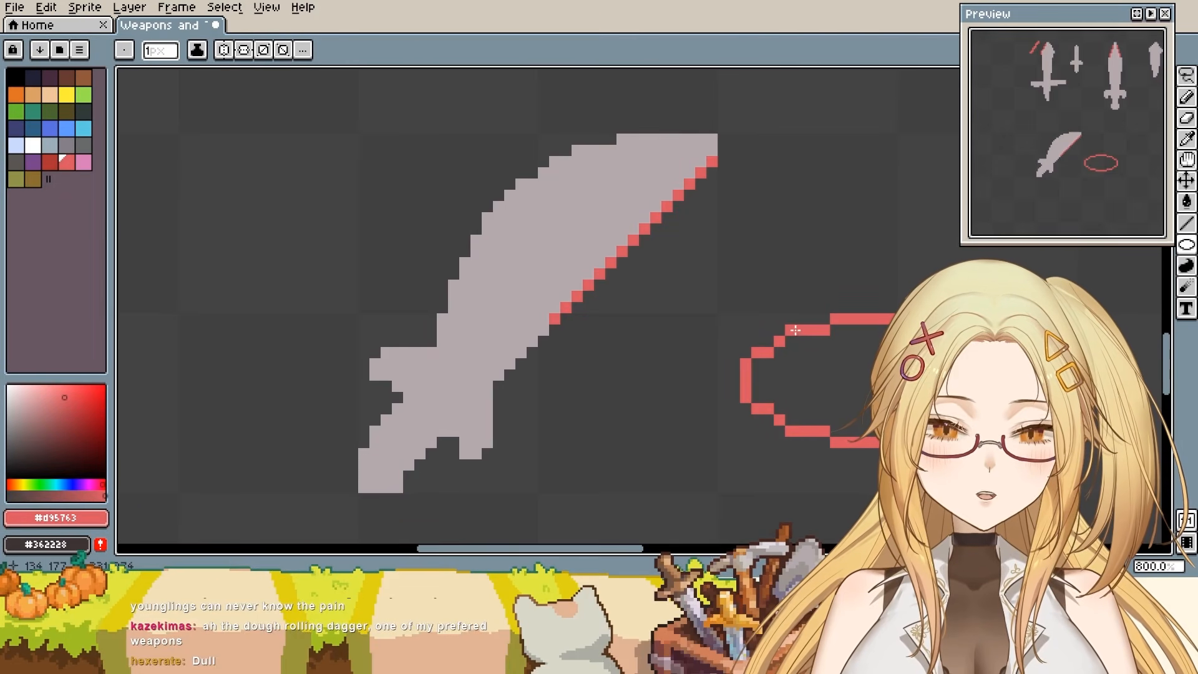
{"action": "key", "text": "b"}
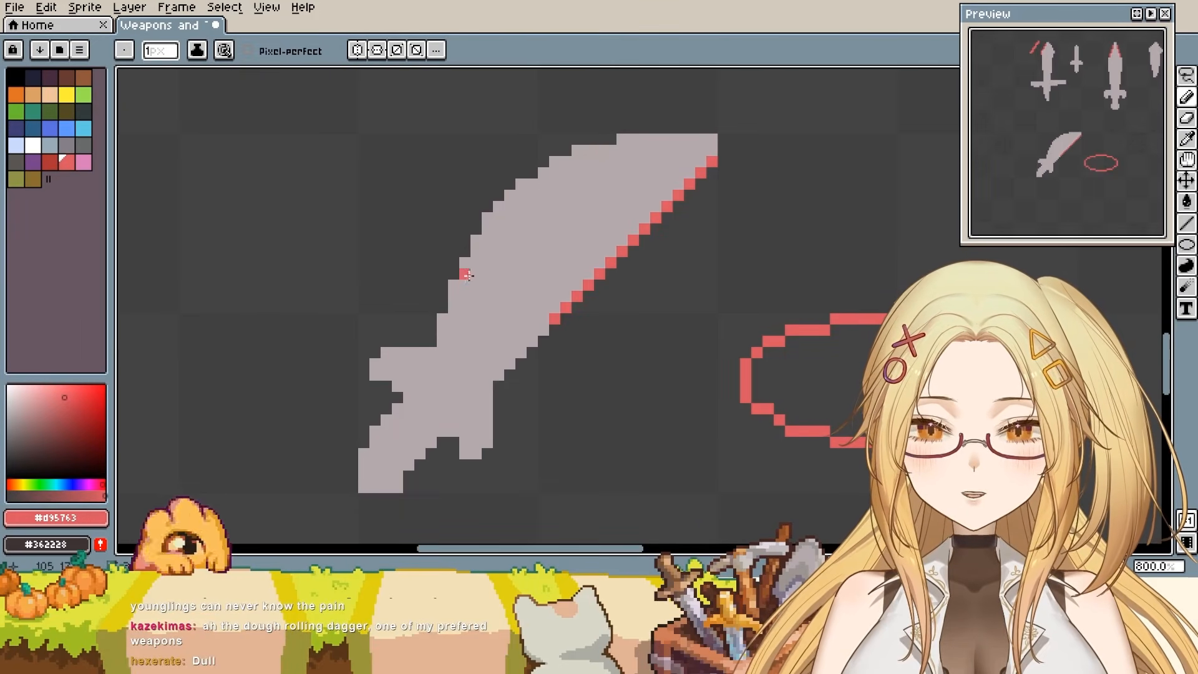
{"action": "mouse_move", "coordinate": [454, 287]}
{"action": "left_mouse_down"}
{"action": "mouse_move", "coordinate": [508, 197]}
{"action": "mouse_move", "coordinate": [579, 150]}
{"action": "mouse_move", "coordinate": [615, 150]}
{"action": "left_mouse_up"}
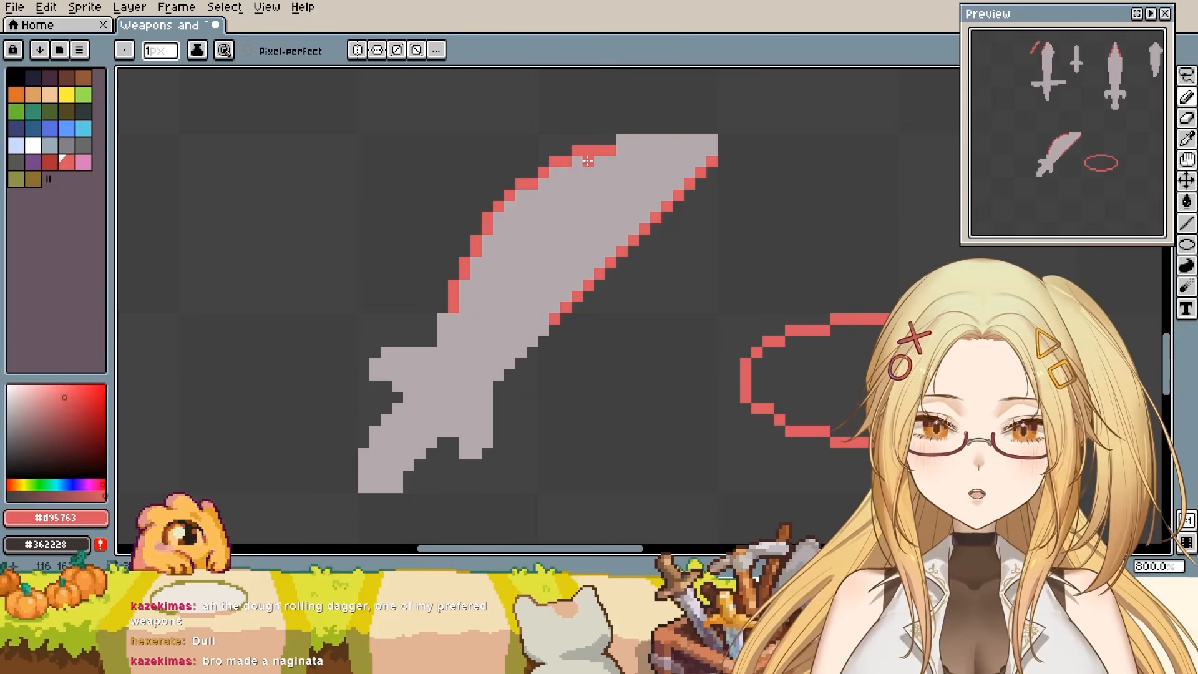
- Sample the blade colour #b2a7ad and paint over the red markings on the curved back and the straight lower edge
{"action": "key", "text": "alt"}
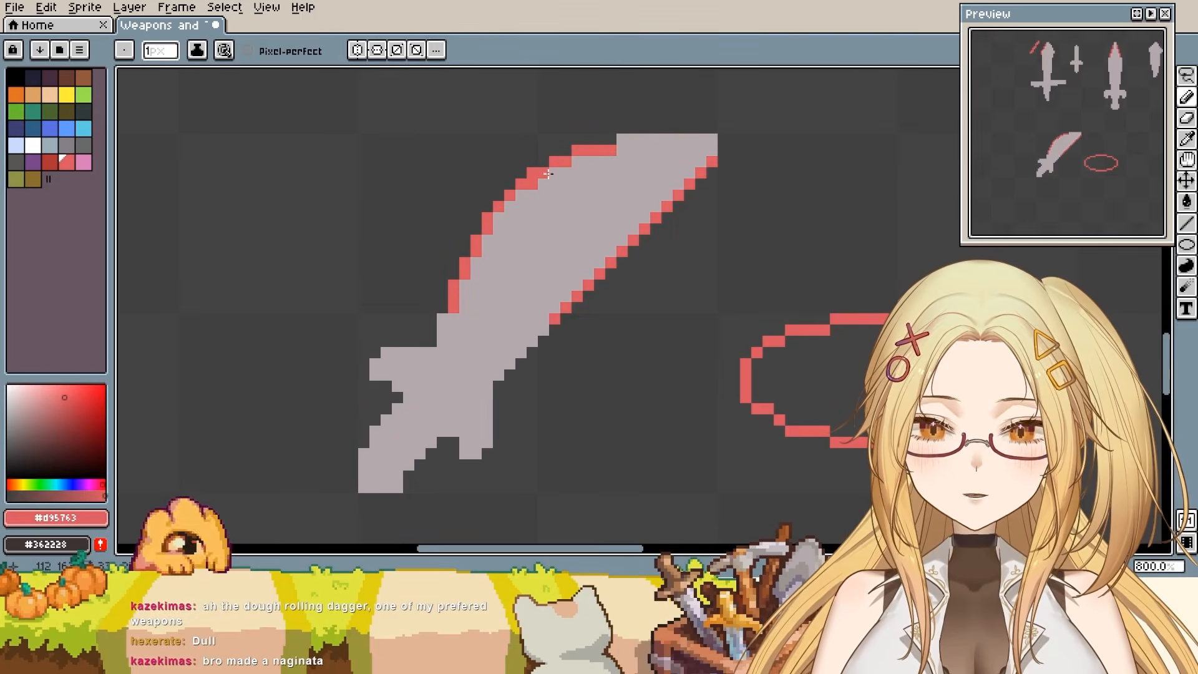
{"action": "left_click", "coordinate": [542, 175], "text": "alt"}
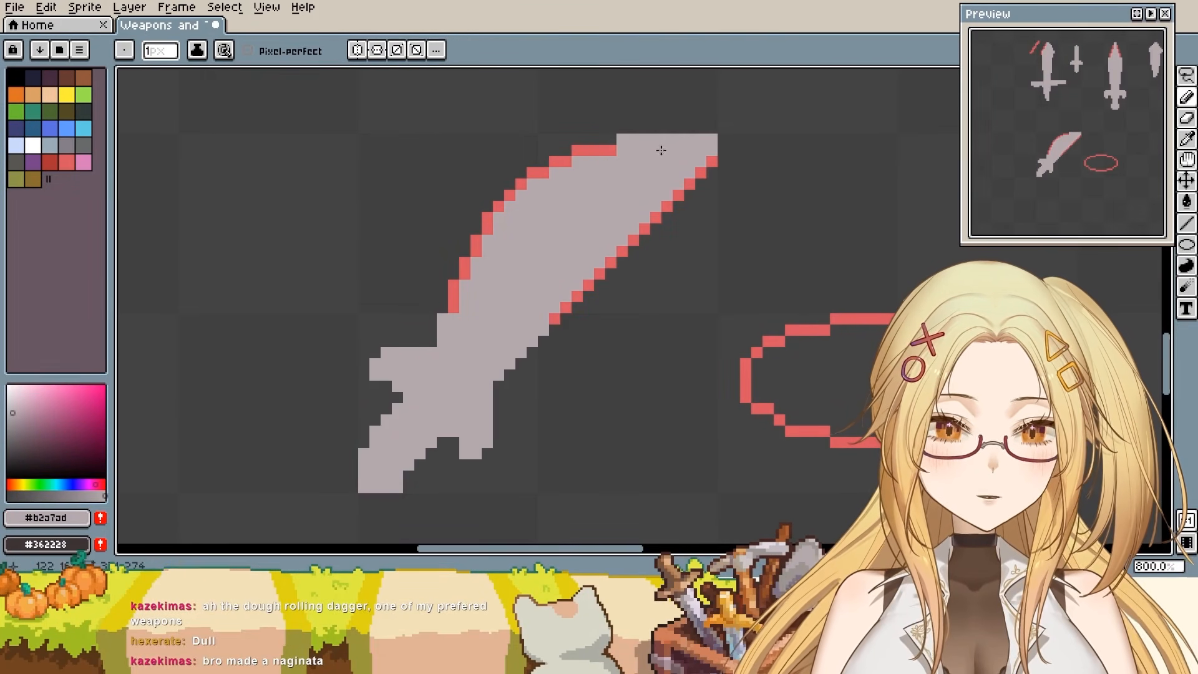
{"action": "key", "text": "alt"}
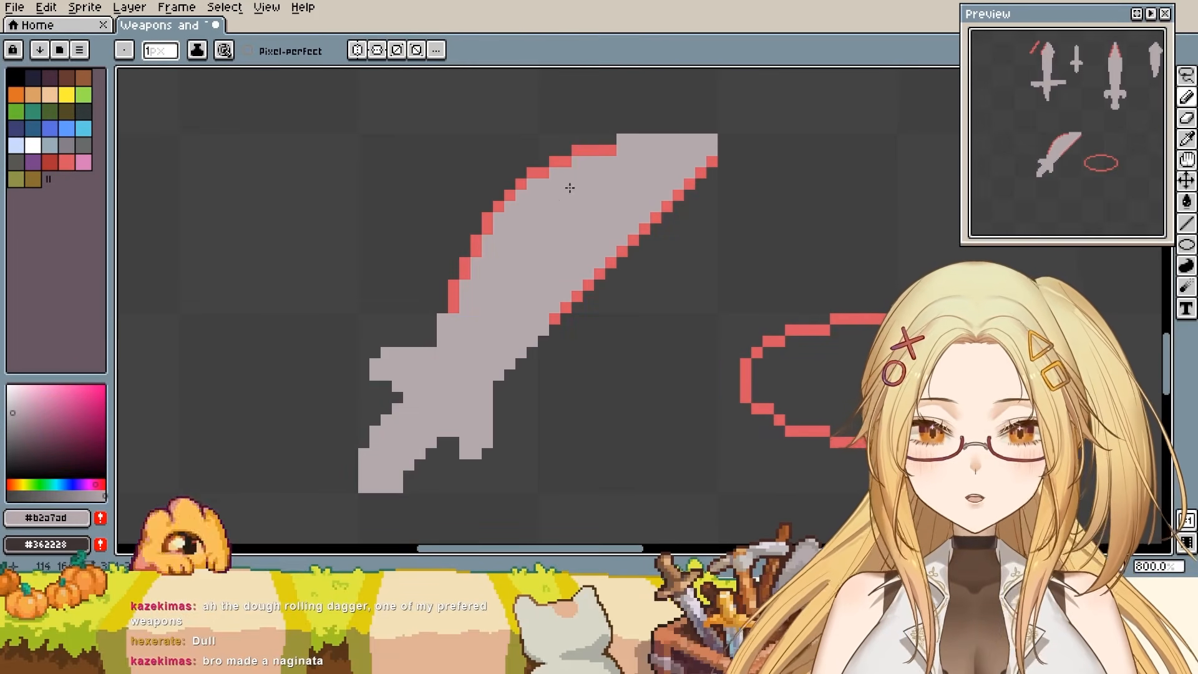
{"action": "key", "text": "alt"}
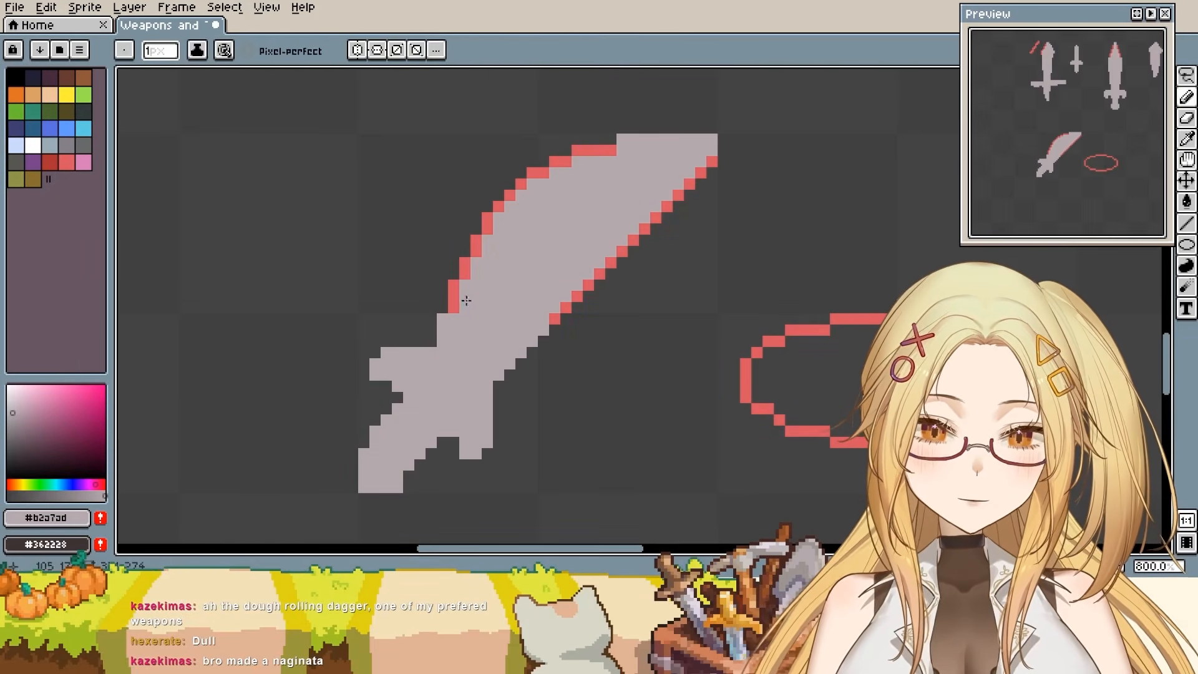
{"action": "mouse_move", "coordinate": [455, 287]}
{"action": "left_mouse_down"}
{"action": "mouse_move", "coordinate": [468, 263]}
{"action": "mouse_move", "coordinate": [476, 275]}
{"action": "mouse_move", "coordinate": [489, 221]}
{"action": "mouse_move", "coordinate": [496, 237]}
{"action": "mouse_move", "coordinate": [498, 209]}
{"action": "mouse_move", "coordinate": [533, 173]}
{"action": "mouse_move", "coordinate": [593, 150]}
{"action": "mouse_move", "coordinate": [580, 149]}
{"action": "mouse_move", "coordinate": [614, 150]}
{"action": "left_mouse_up"}
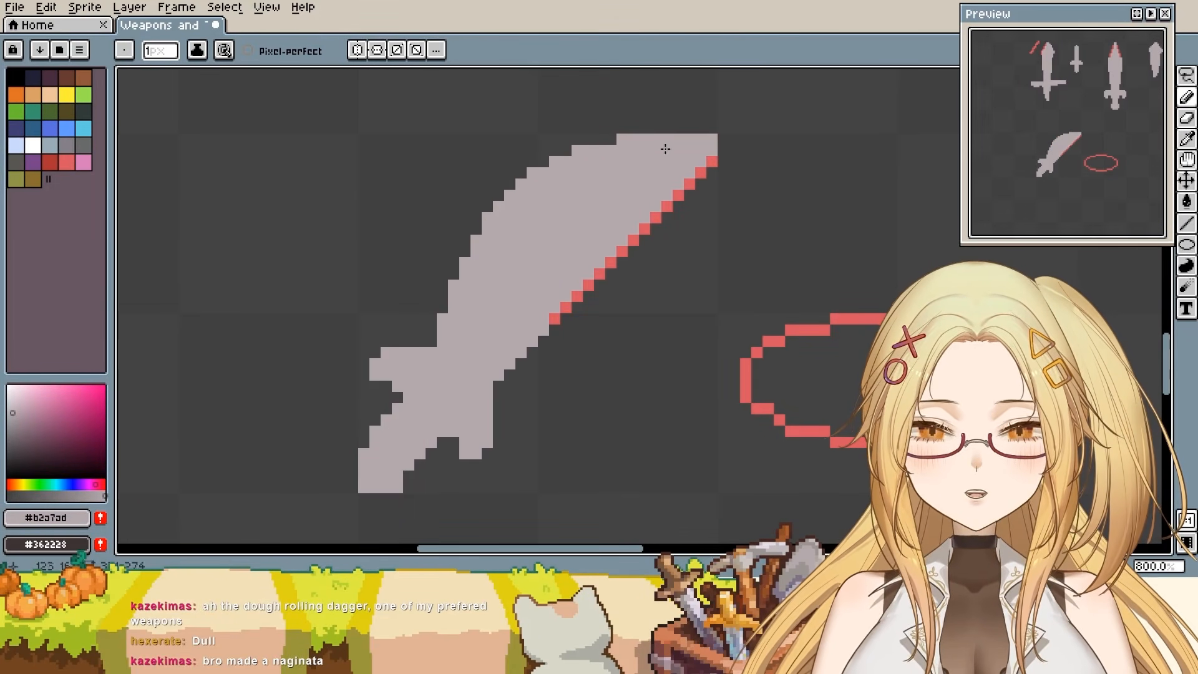
{"action": "key", "text": "l"}
{"action": "left_click_drag", "start_coordinate": [711, 161], "coordinate": [552, 322]}
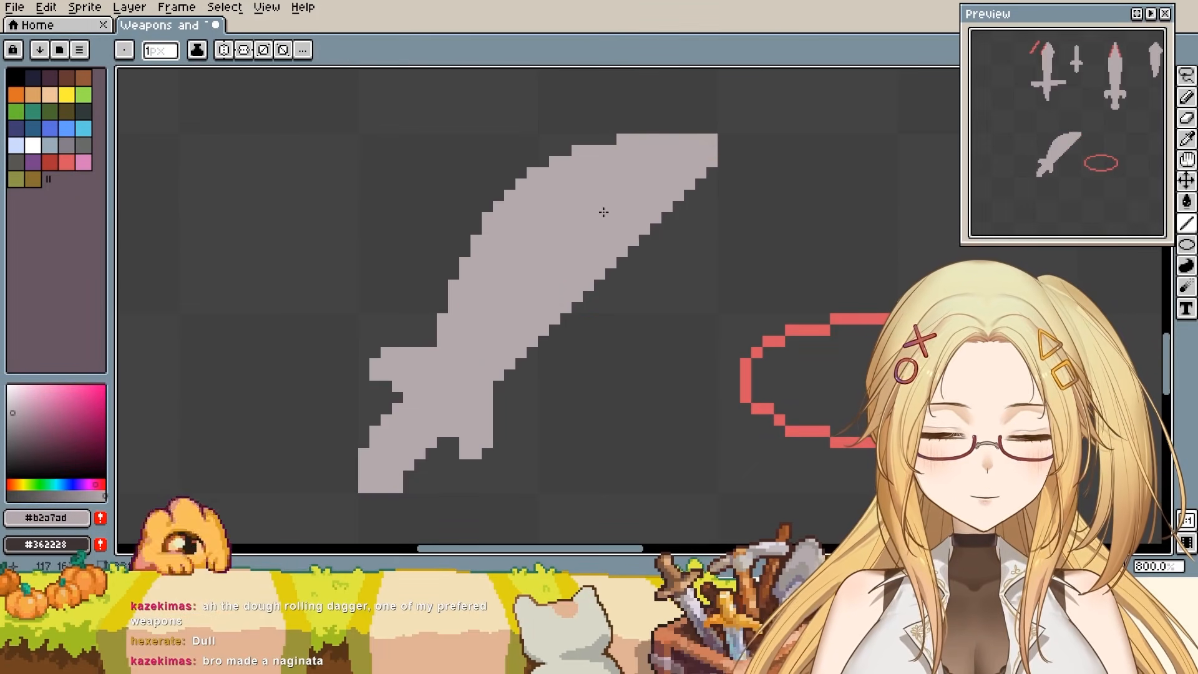
- Lasso the red reference ellipse beside the dagger and delete it
{"action": "key", "text": "b"}
{"action": "key", "text": "q"}
{"action": "mouse_move", "coordinate": [925, 273]}
{"action": "left_mouse_down"}
{"action": "mouse_move", "coordinate": [874, 449]}
{"action": "mouse_move", "coordinate": [923, 275]}
{"action": "left_mouse_up"}
{"action": "key", "text": "Delete"}
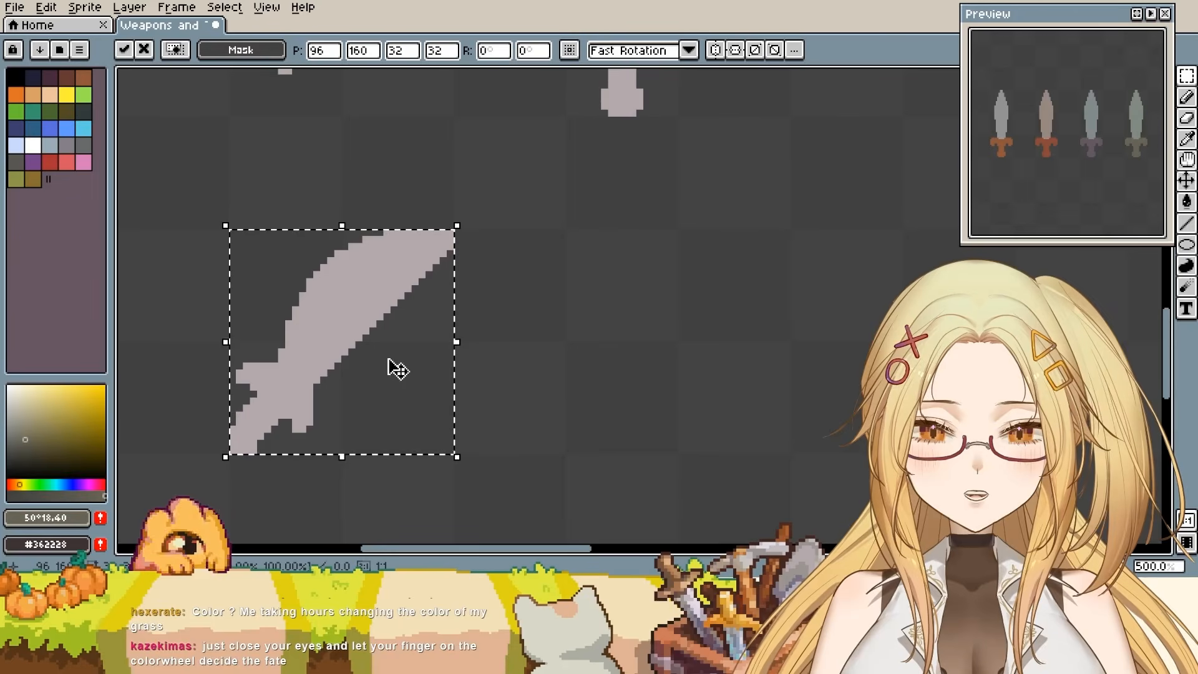
- Place a copy of the 32×32 dagger selection 32 pixels to the right of the original
{"action": "key", "text": "shift+Right"}
{"action": "key", "text": "shift+Right"}
{"action": "key", "text": "shift+Right"}
{"action": "key", "text": "shift+Right"}
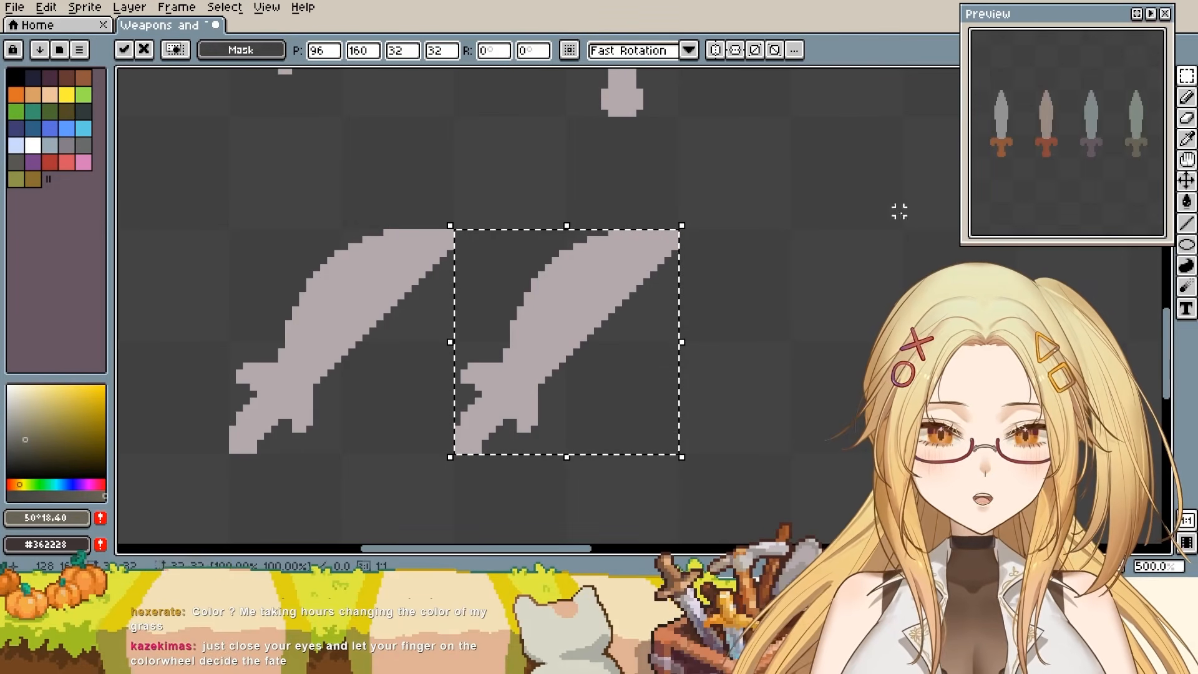
- Fill the duplicated dagger with neutral grey #787878, adjusted from its sampled colour
{"action": "scroll", "coordinate": [1087, 136], "scroll_direction": "up", "scroll_amount": 5}
{"action": "left_click_drag", "start_coordinate": [1087, 136], "coordinate": [1094, 164]}
{"action": "left_click", "coordinate": [565, 294], "text": "alt"}
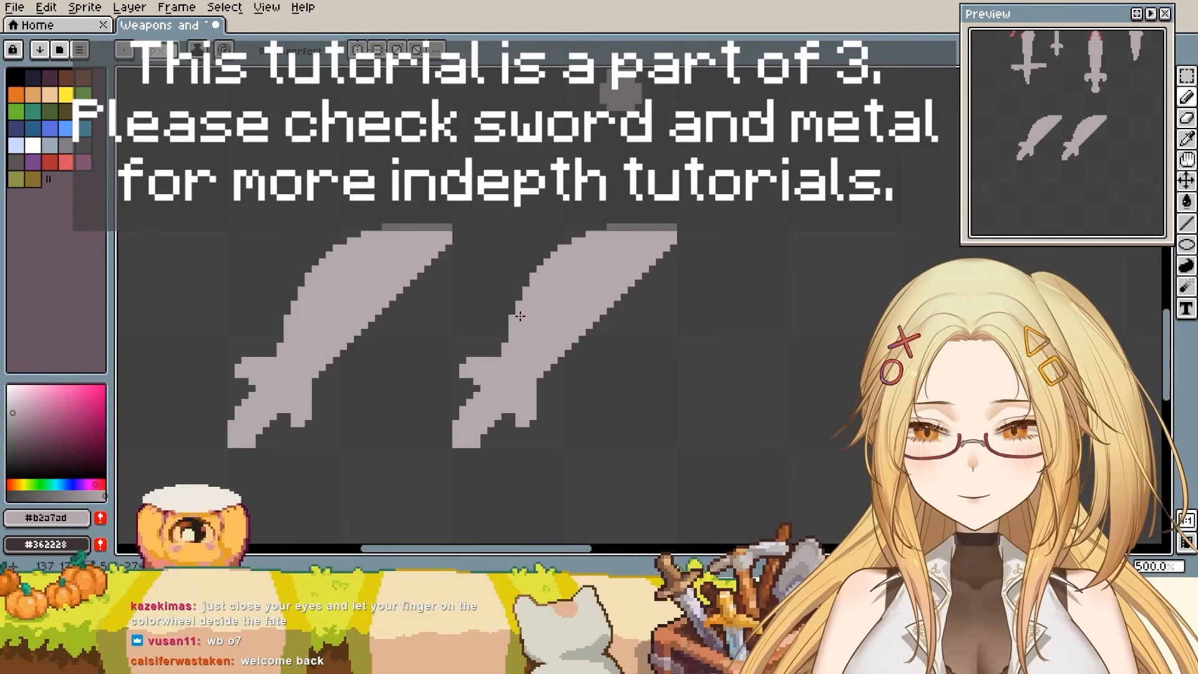
{"action": "left_click", "coordinate": [13, 416]}
{"action": "left_click", "coordinate": [8, 433]}
{"action": "key", "text": "g"}
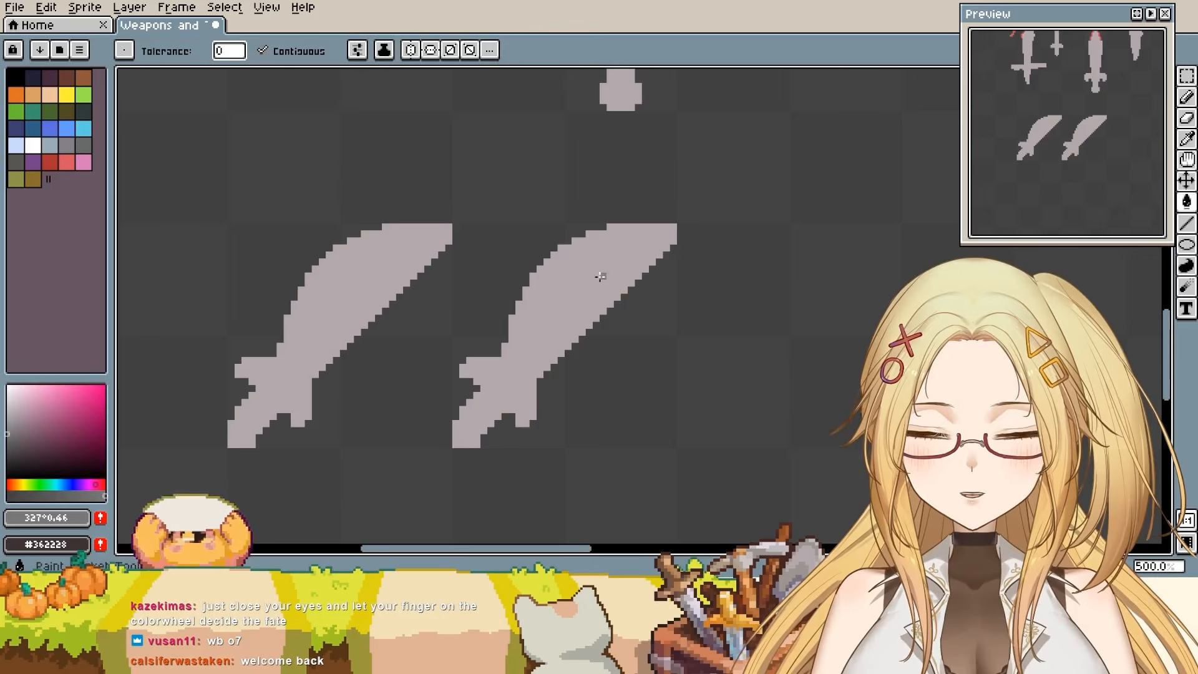
{"action": "left_click", "coordinate": [618, 285]}
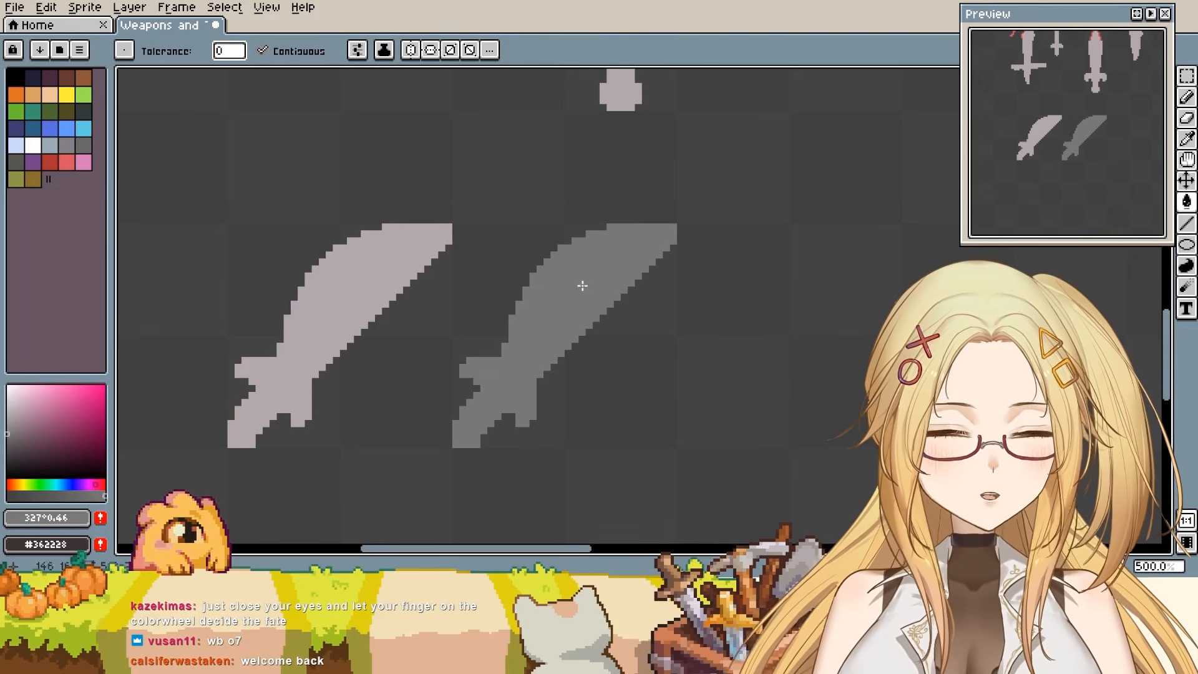
- Outline the boundary between blade and crossguard on the grey dagger in dark brown, and fill the handle and crossguard with it
{"action": "key", "text": "i"}
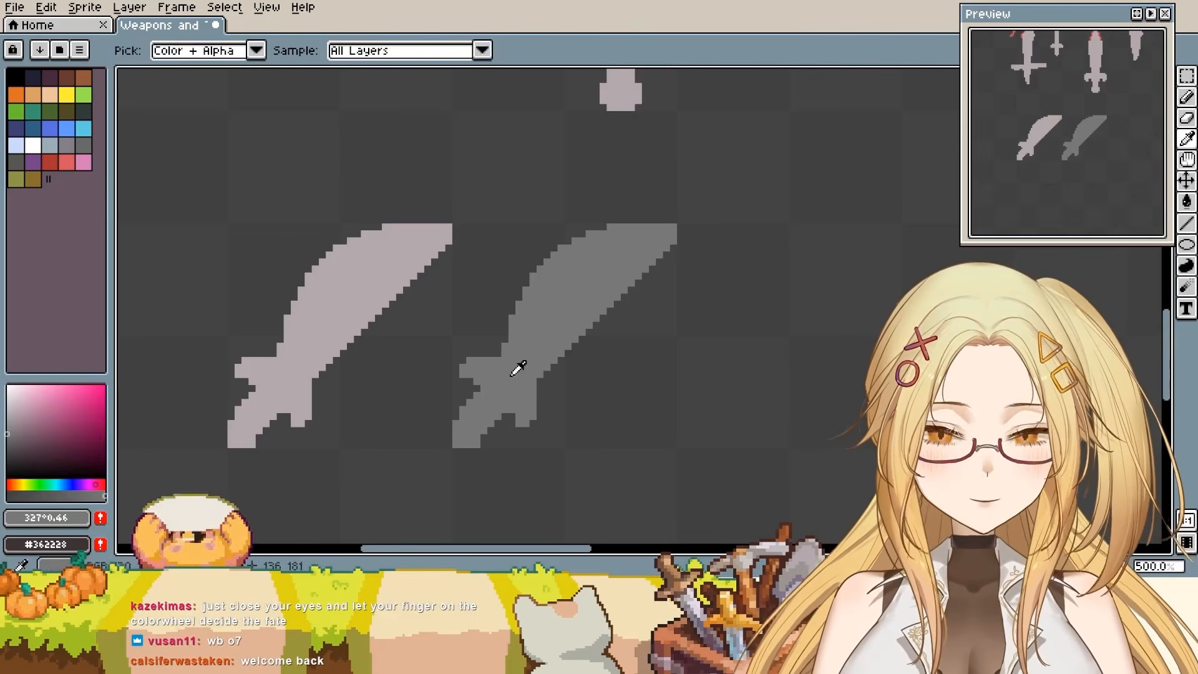
{"action": "key", "text": "b"}
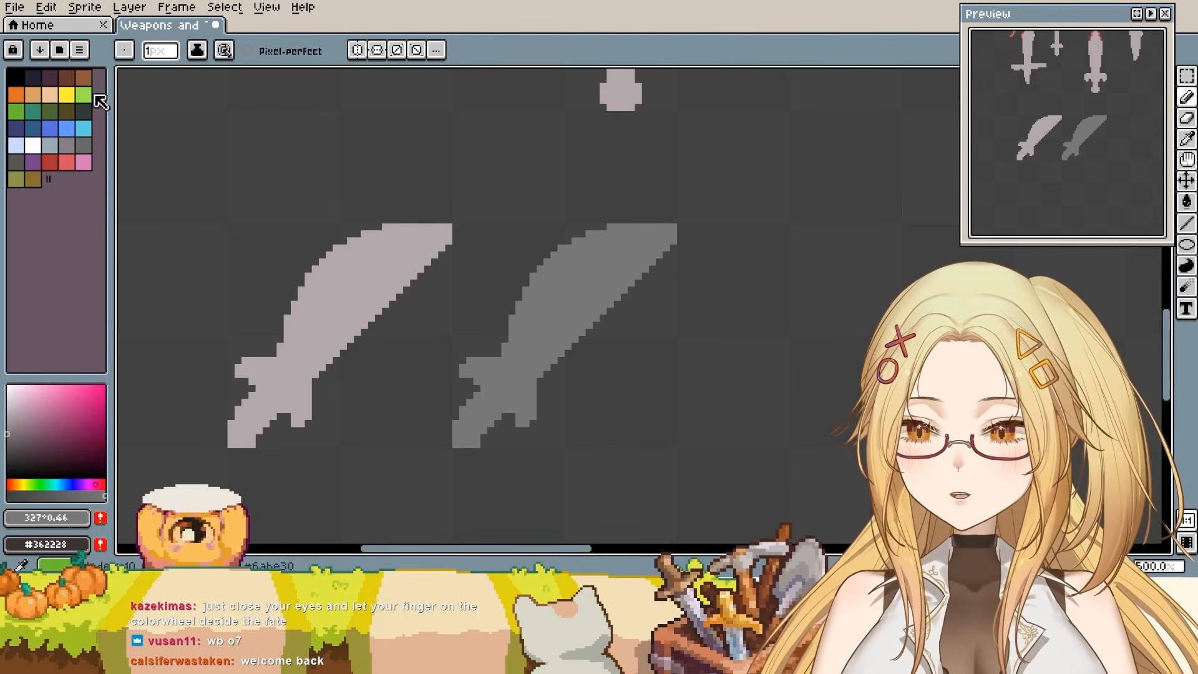
{"action": "left_click", "coordinate": [66, 78]}
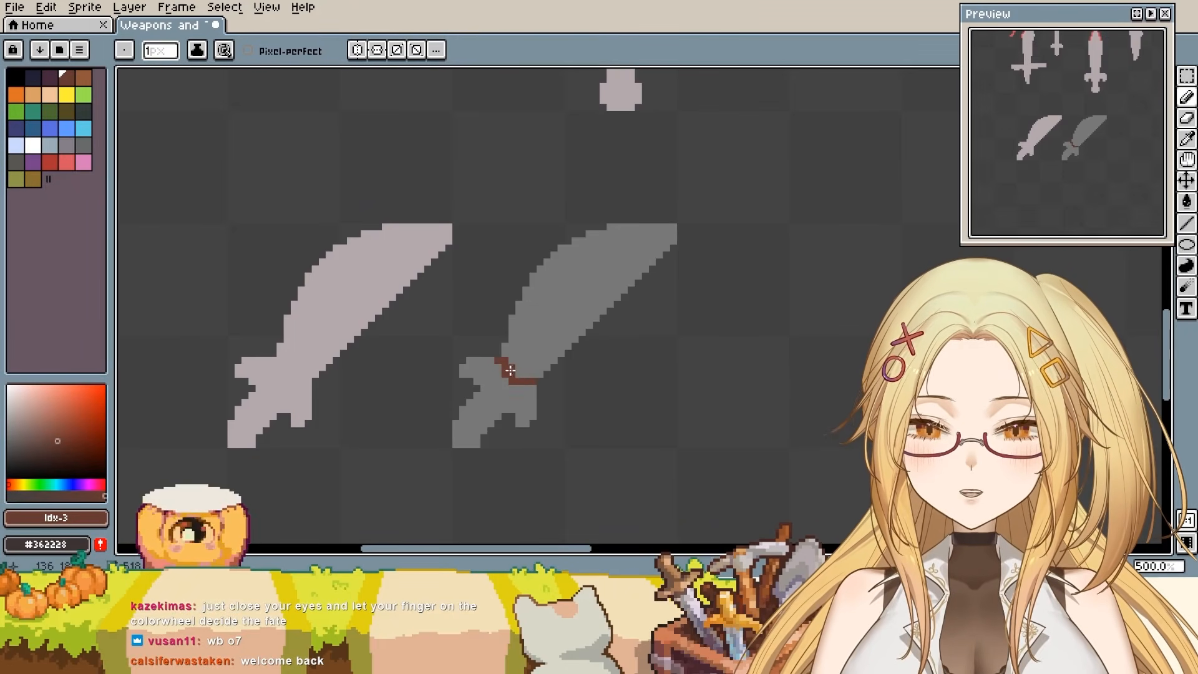
{"action": "key", "text": "g"}
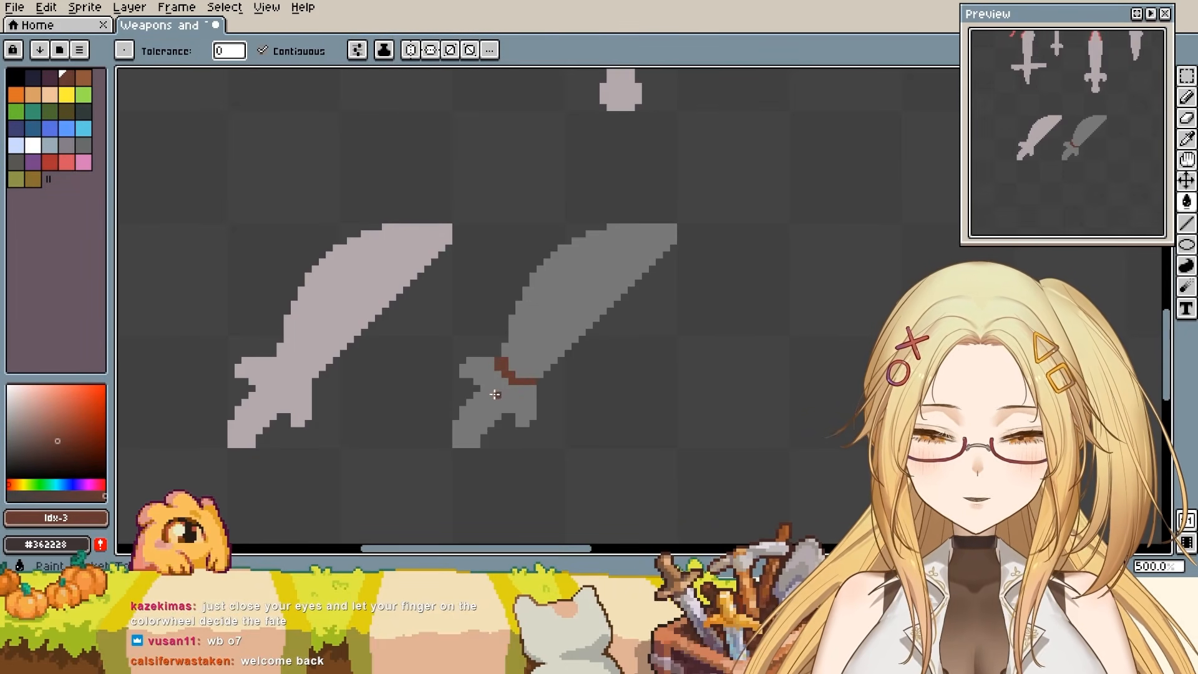
{"action": "left_click", "coordinate": [505, 411]}
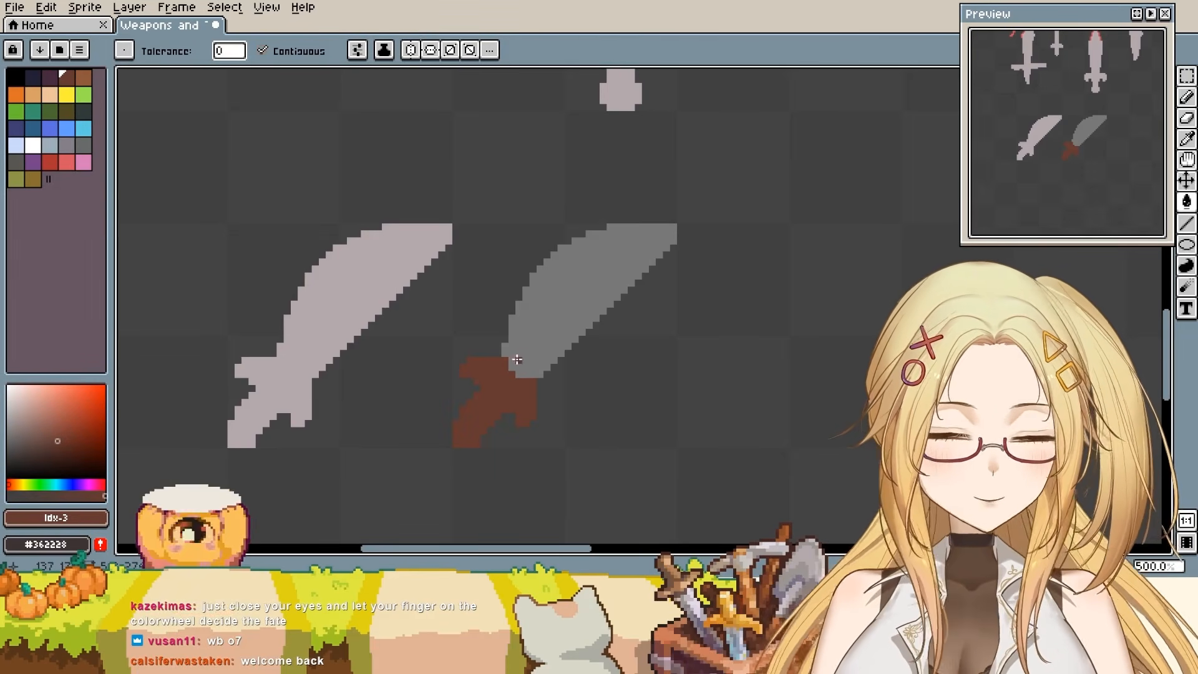
- Refill the handle and crossguard with the lighter brown #8f563b
{"action": "key", "text": "b"}
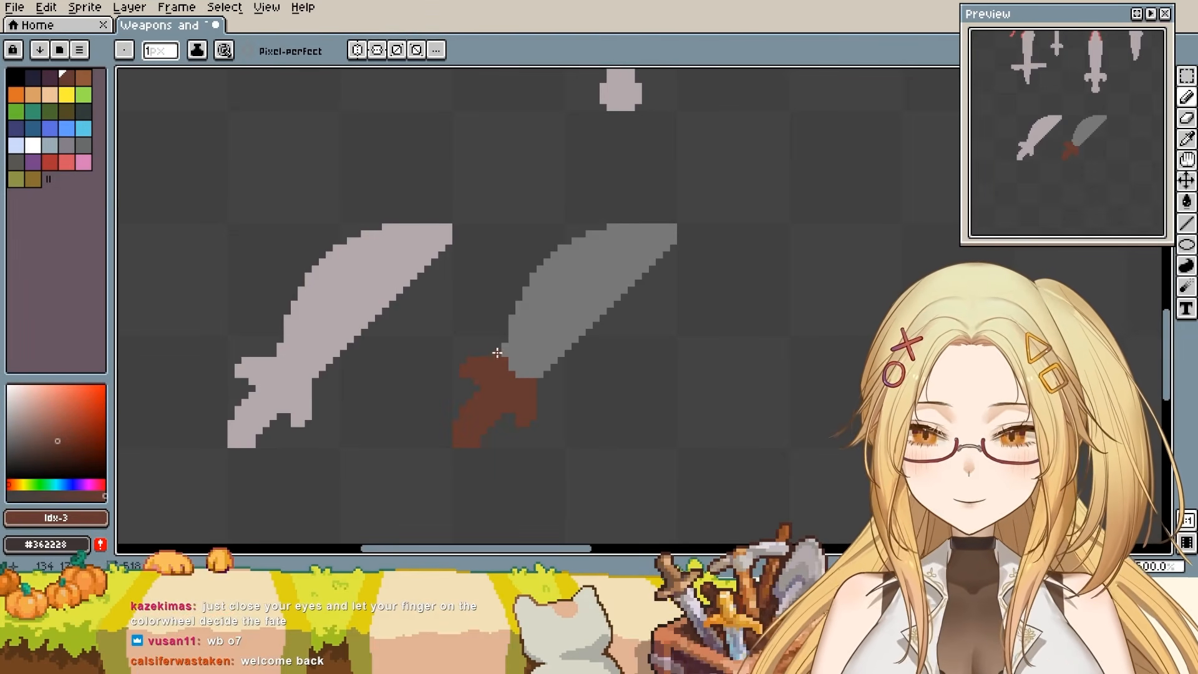
{"action": "left_click", "coordinate": [83, 77]}
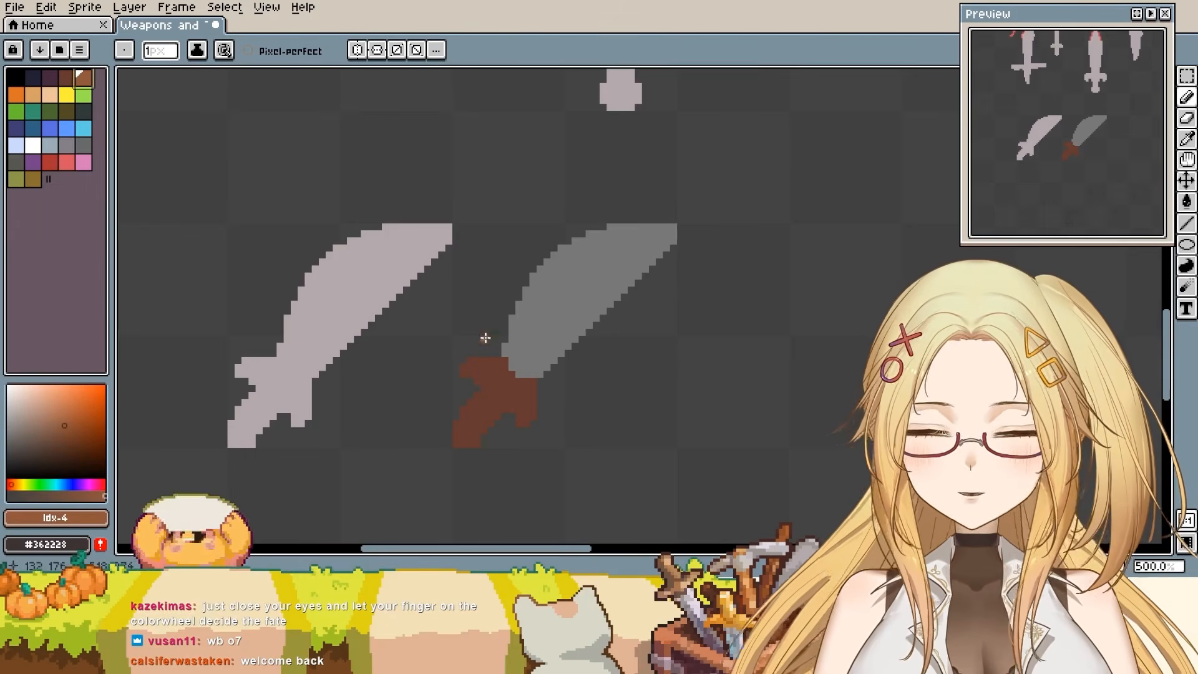
{"action": "key", "text": "g"}
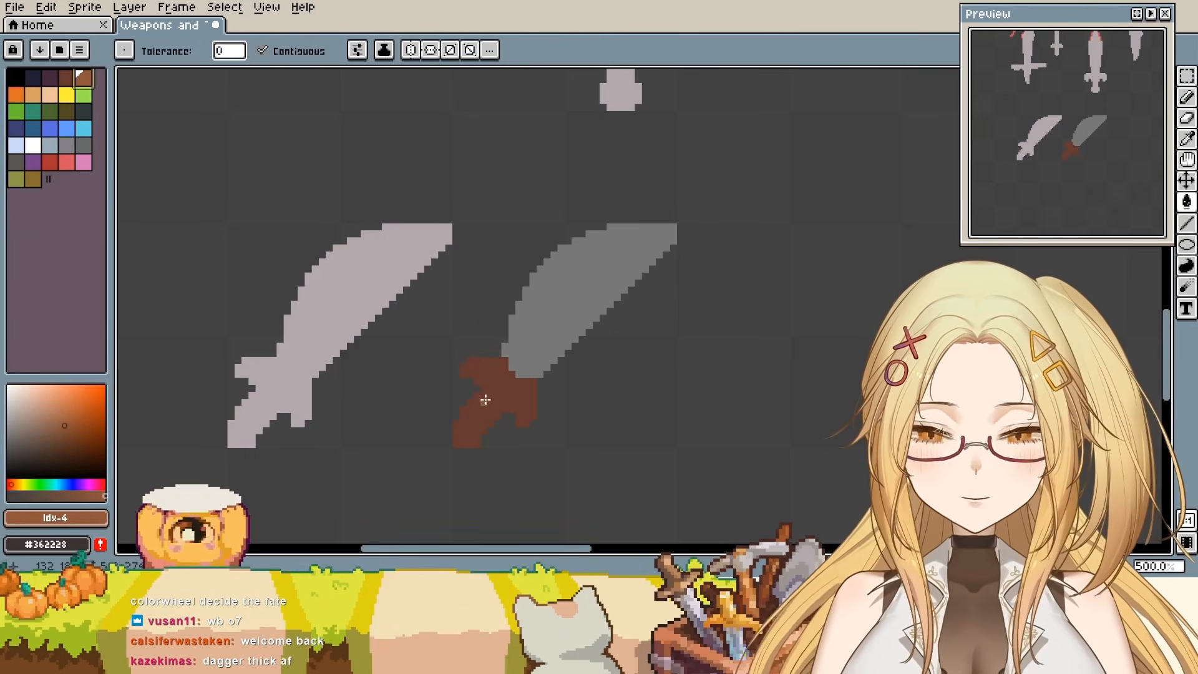
{"action": "left_click", "coordinate": [500, 389]}
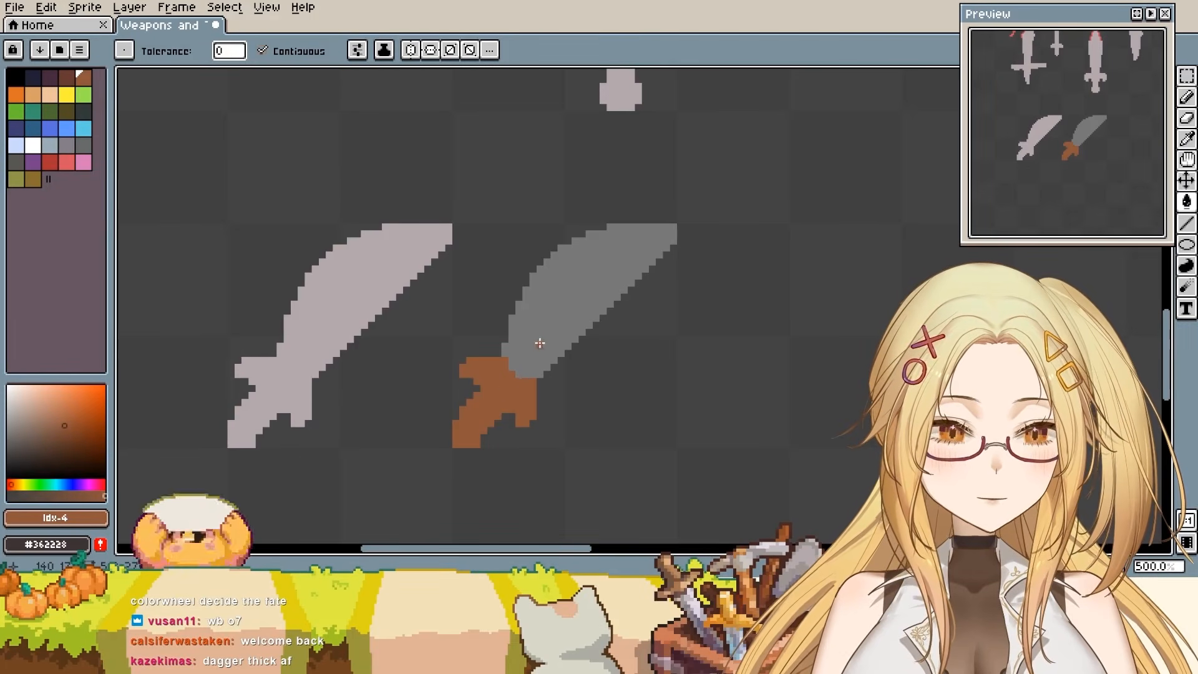
- Sample the grey of the blade and extend its flat top edge about two pixels toward the curved back
{"action": "key", "text": "m"}
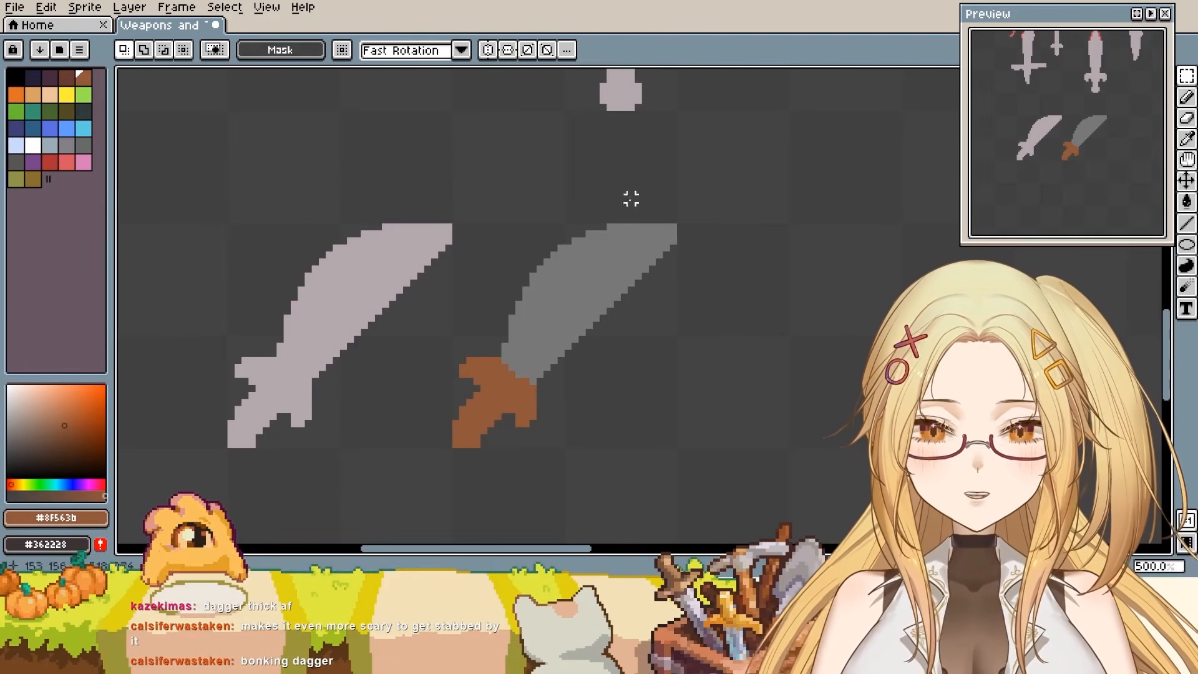
{"action": "key", "text": "b"}
{"action": "left_click", "coordinate": [575, 306], "text": "alt"}
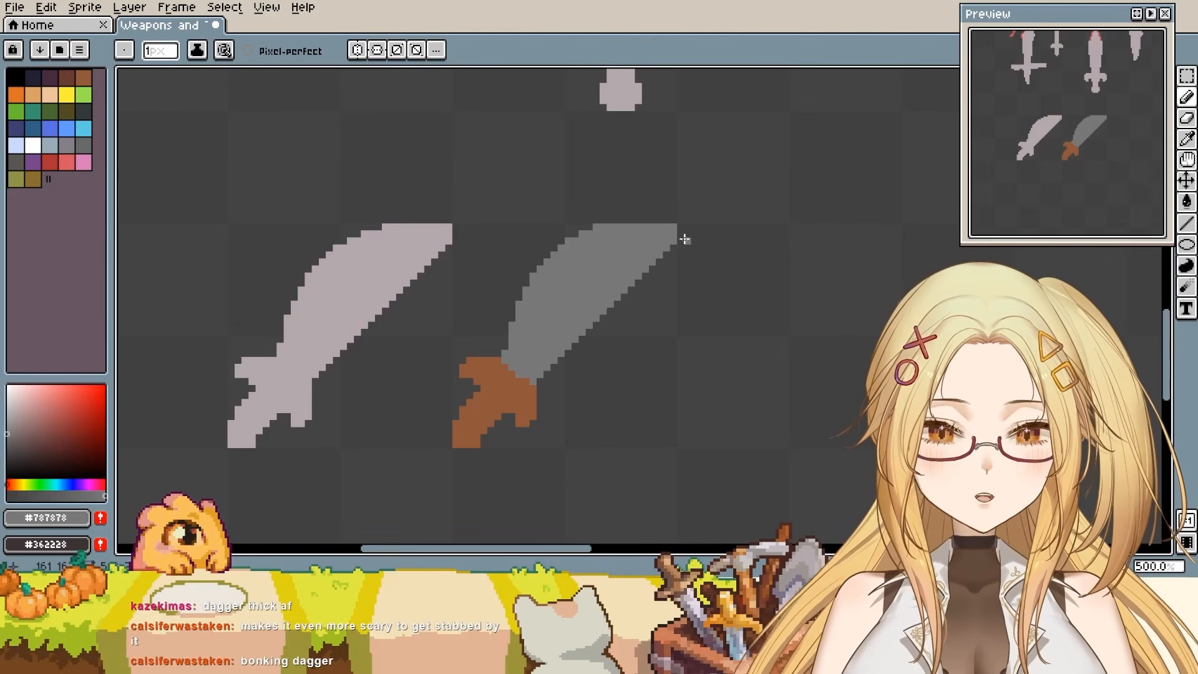
- Trim the grey blade's lower-right edge with a one-pixel transparent diagonal line from the tip to the crossguard
{"action": "key", "text": "e"}
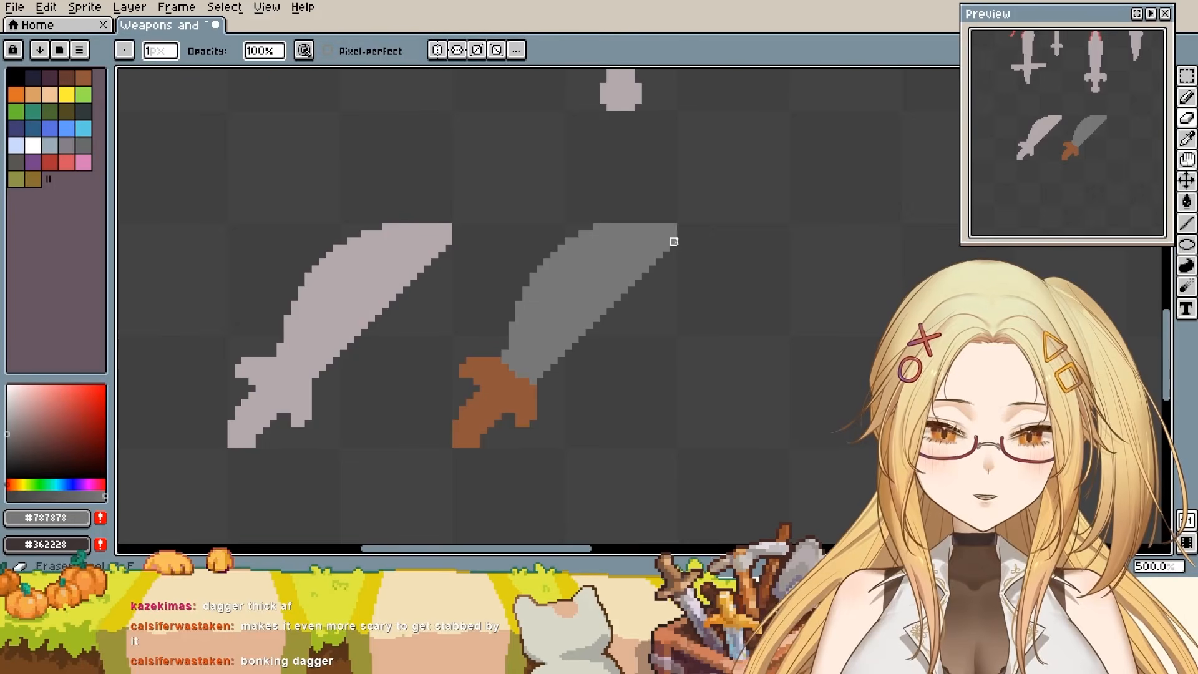
{"action": "left_click", "coordinate": [711, 257], "text": "alt"}
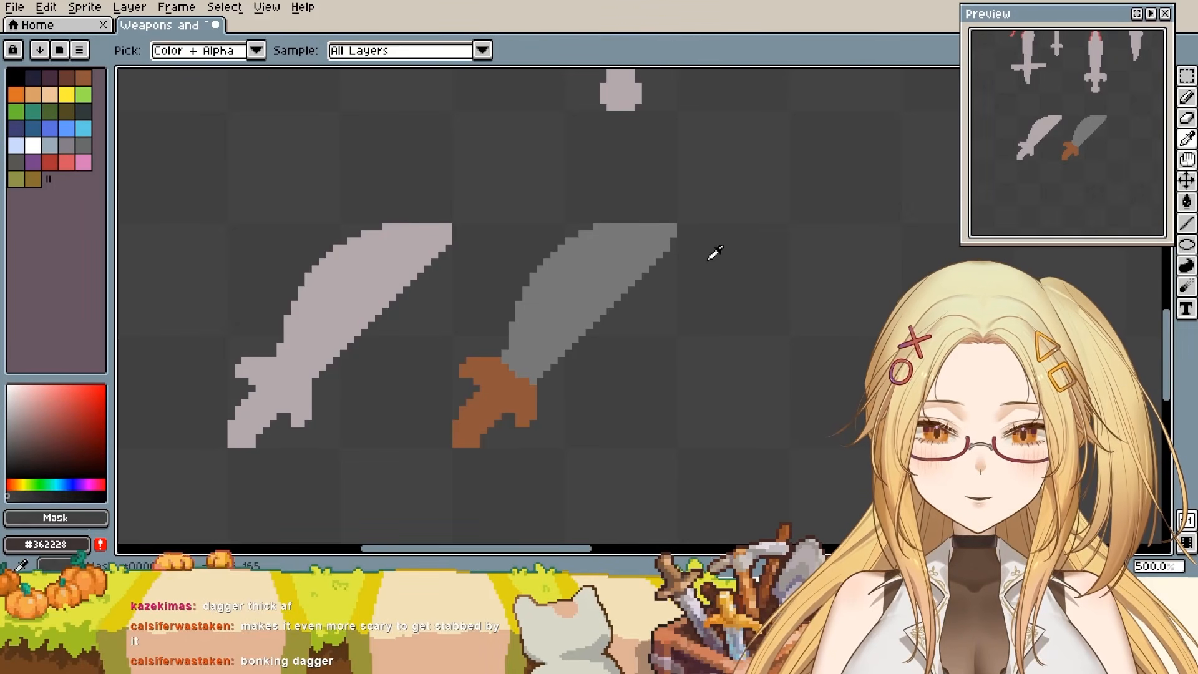
{"action": "key", "text": "l"}
{"action": "left_click_drag", "start_coordinate": [674, 241], "coordinate": [534, 382]}
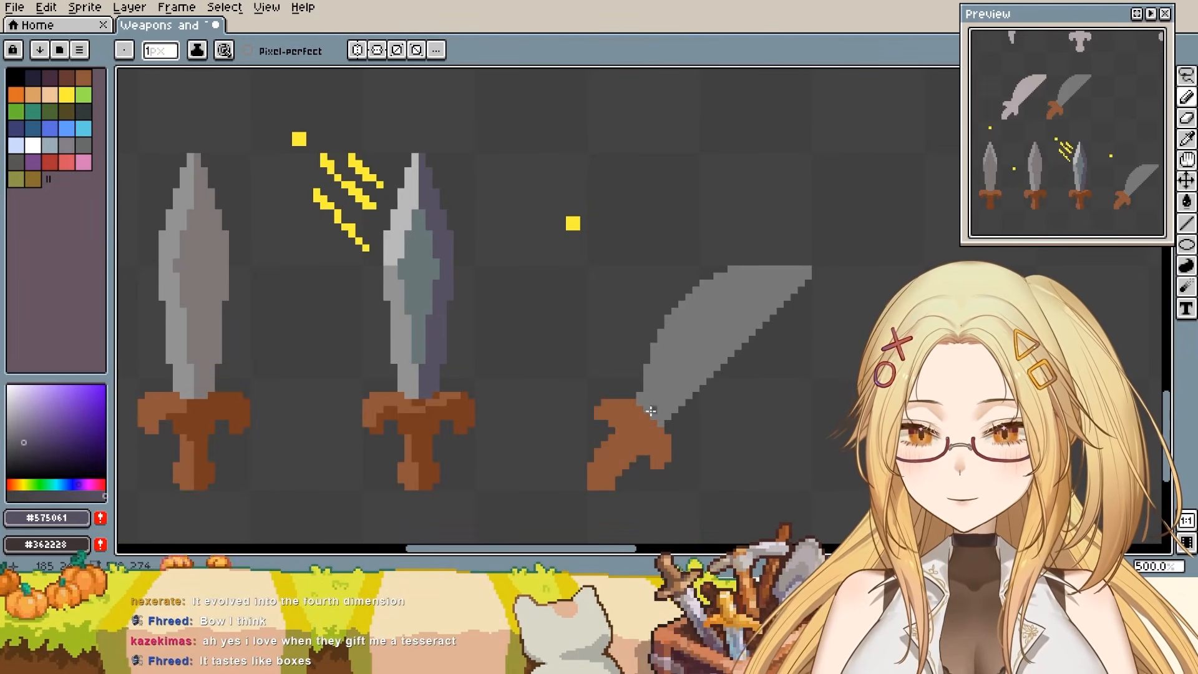
- Draw a curved dividing line along the grey dagger's blade in #575061 and fill the cutting-edge side with that colour
{"action": "mouse_move", "coordinate": [656, 411]}
{"action": "left_mouse_down"}
{"action": "mouse_move", "coordinate": [713, 331]}
{"action": "mouse_move", "coordinate": [665, 394]}
{"action": "mouse_move", "coordinate": [693, 347]}
{"action": "mouse_move", "coordinate": [761, 290]}
{"action": "left_mouse_up"}
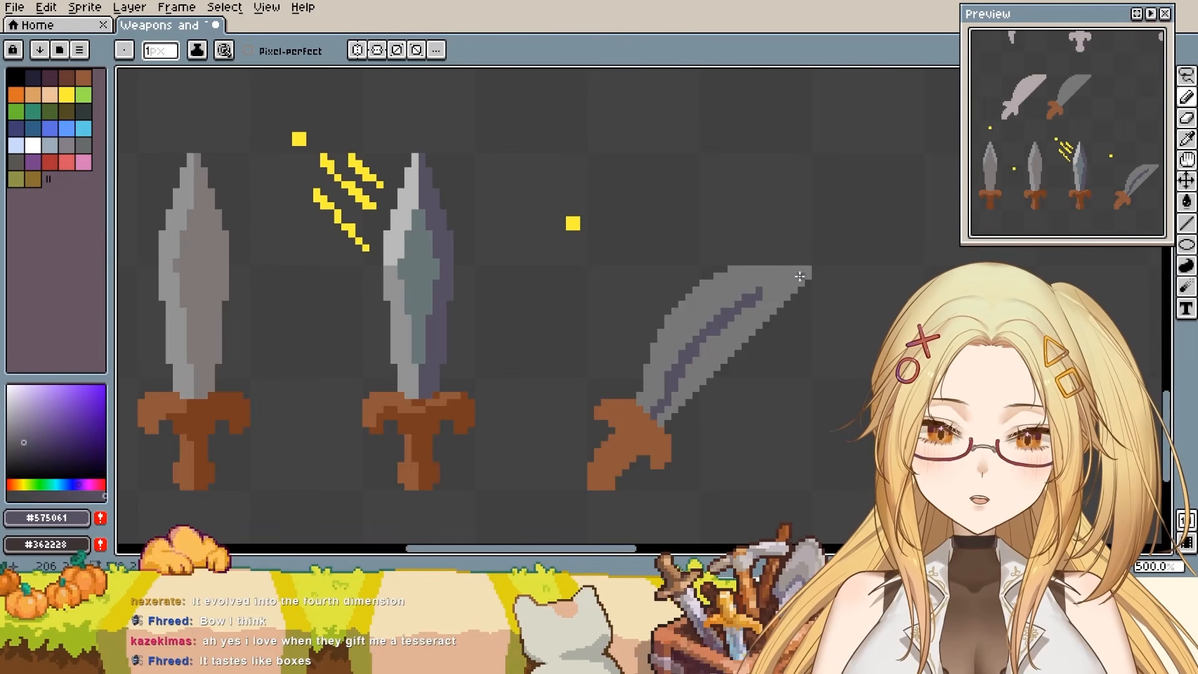
{"action": "mouse_move", "coordinate": [805, 276]}
{"action": "left_mouse_down"}
{"action": "mouse_move", "coordinate": [770, 285]}
{"action": "mouse_move", "coordinate": [724, 339]}
{"action": "left_mouse_up"}
{"action": "left_click_drag", "start_coordinate": [780, 289], "coordinate": [768, 296]}
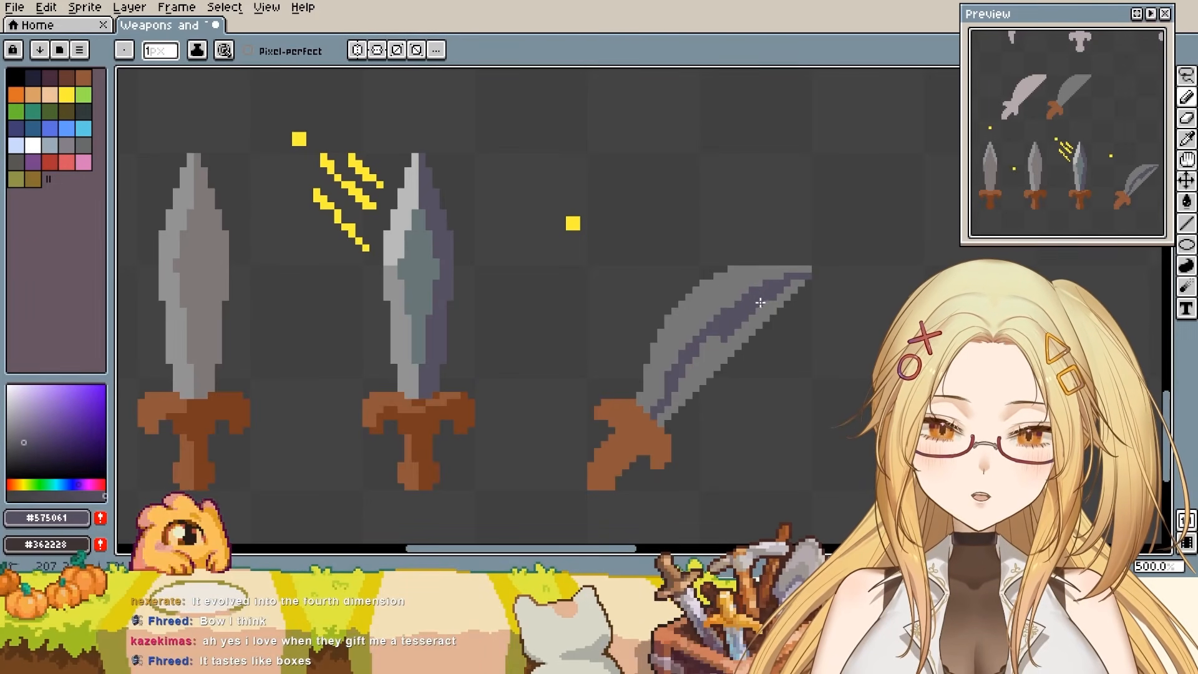
{"action": "key", "text": "g"}
{"action": "left_click", "coordinate": [722, 356]}
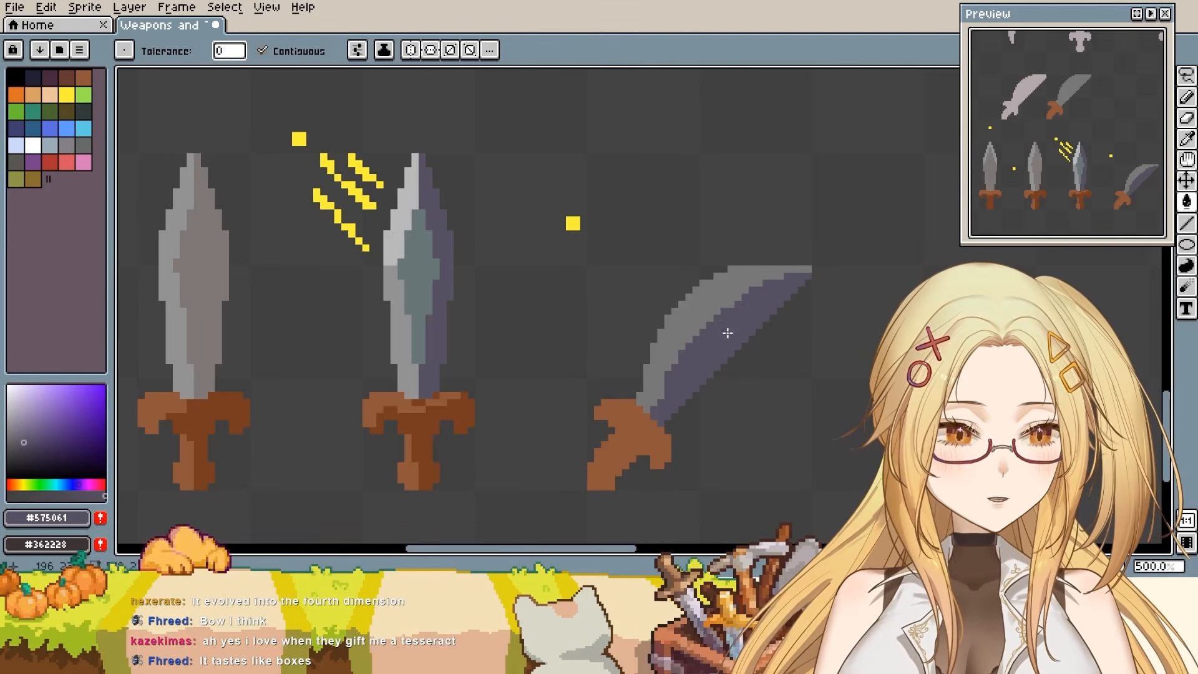
- Shade the underside of the curved dagger's handle and crossguard with the darker brown
{"action": "key", "text": "b"}
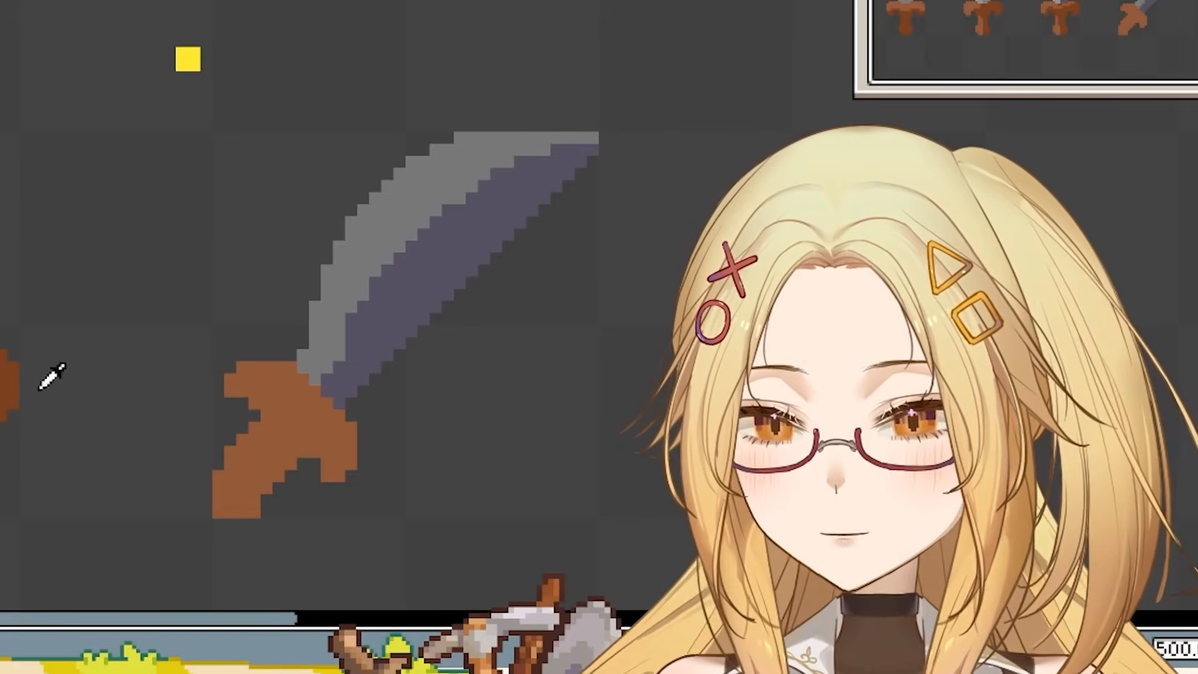
{"action": "mouse_move", "coordinate": [254, 400]}
{"action": "left_mouse_down"}
{"action": "mouse_move", "coordinate": [246, 393]}
{"action": "mouse_move", "coordinate": [272, 405]}
{"action": "mouse_move", "coordinate": [279, 436]}
{"action": "mouse_move", "coordinate": [299, 449]}
{"action": "left_mouse_up"}
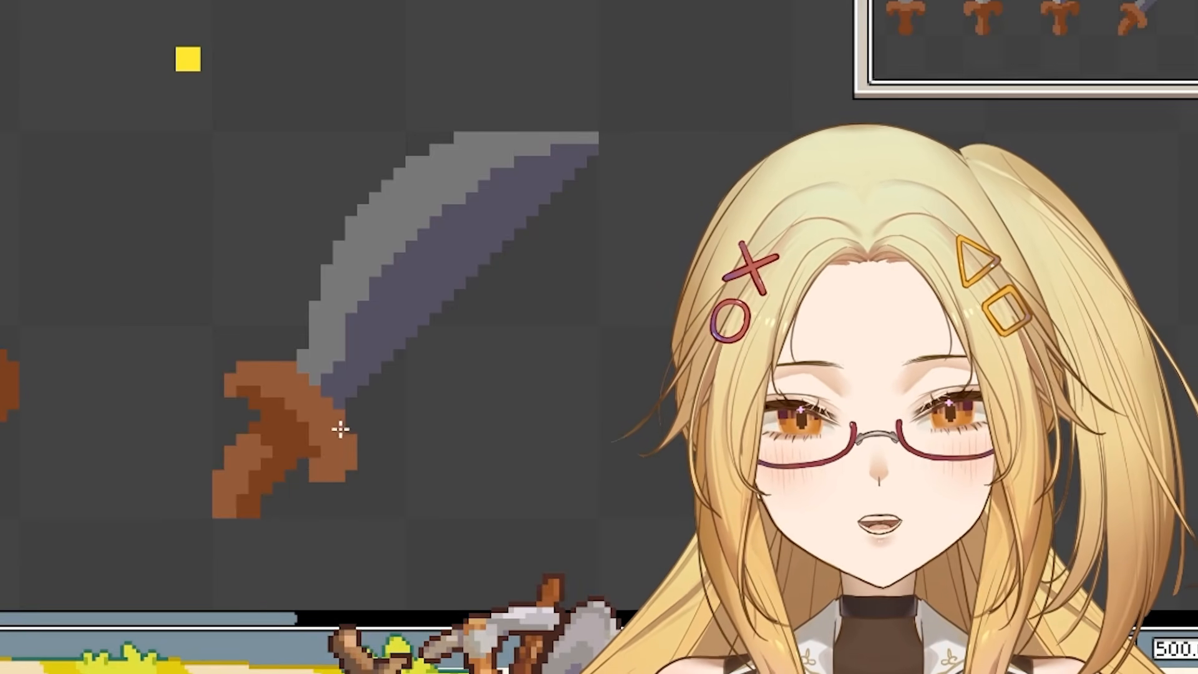
{"action": "key", "text": "ctrl+z"}
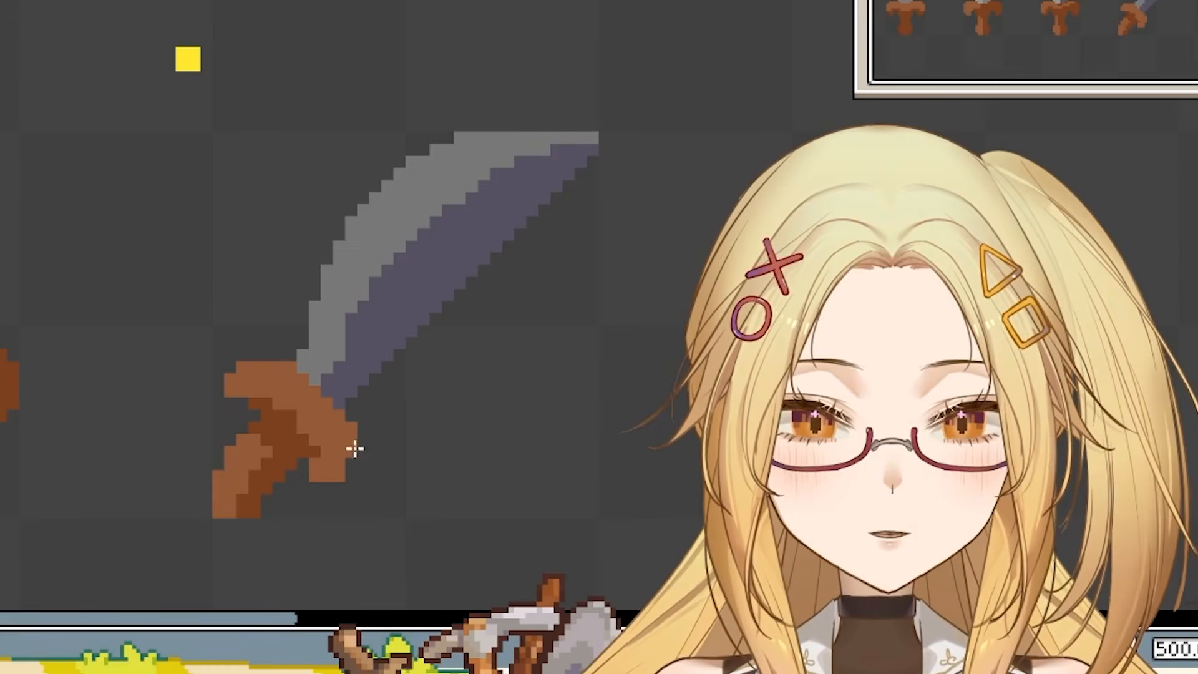
{"action": "key", "text": "alt"}
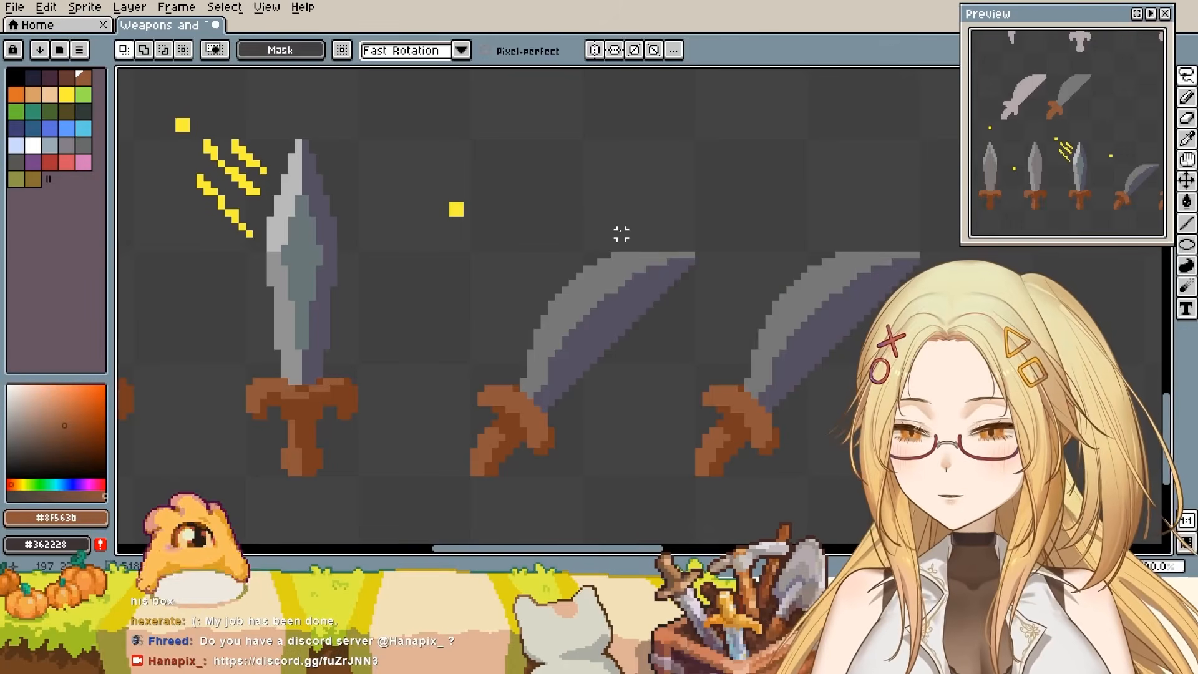
- Duplicate the yellow square beside the first curved dagger and place the copy above the second curved dagger
{"action": "left_click_drag", "start_coordinate": [639, 245], "coordinate": [589, 257]}
{"action": "mouse_move", "coordinate": [428, 188]}
{"action": "left_mouse_down"}
{"action": "mouse_move", "coordinate": [451, 230]}
{"action": "mouse_move", "coordinate": [455, 202]}
{"action": "left_mouse_up"}
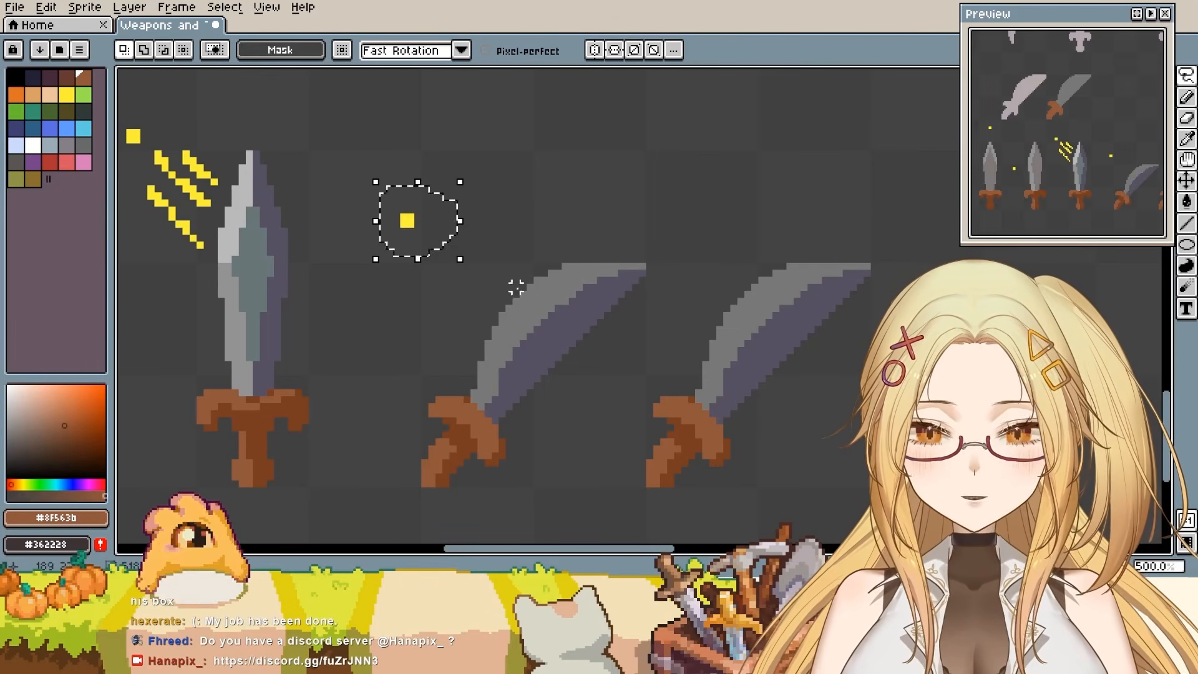
{"action": "left_click", "coordinate": [443, 236]}
{"action": "left_click_drag", "start_coordinate": [435, 226], "coordinate": [828, 171]}
{"action": "left_click", "coordinate": [863, 195]}
{"action": "key", "text": "space"}
{"action": "left_click_drag", "start_coordinate": [802, 260], "coordinate": [741, 244]}
{"action": "left_click_drag", "start_coordinate": [1033, 148], "coordinate": [1037, 153]}
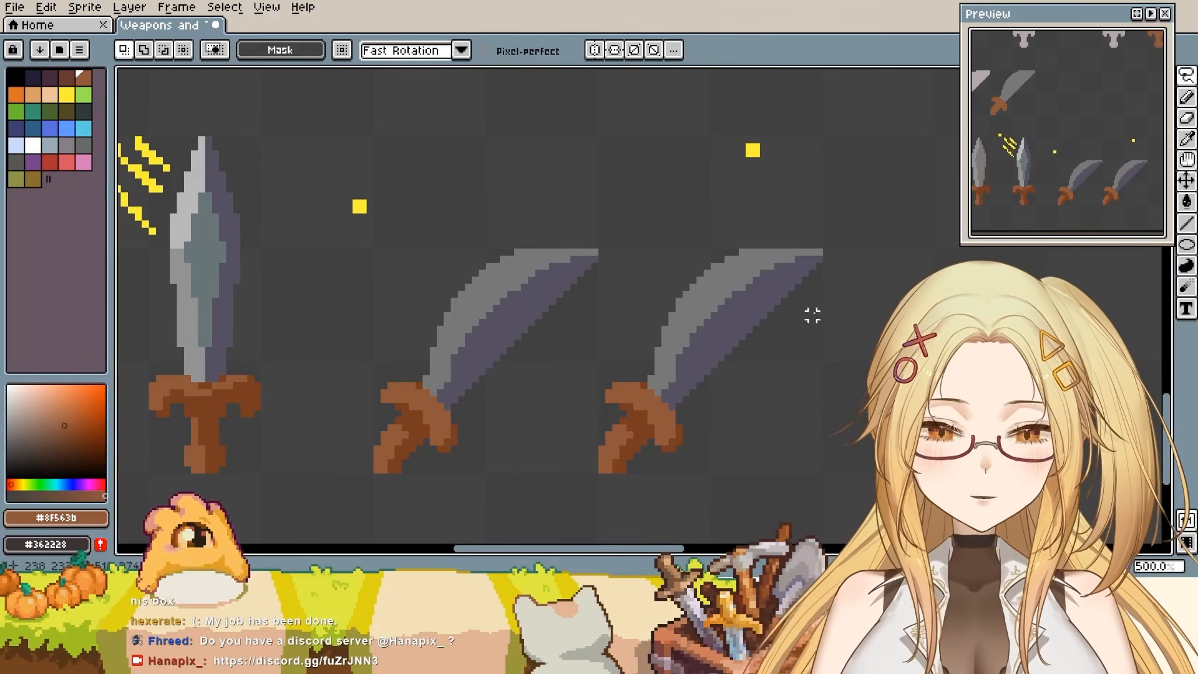
- Sample the straight sword's light grey and paint the upper part of the second curved blade's back as a highlight
{"action": "key", "text": "b"}
{"action": "key", "text": "alt"}
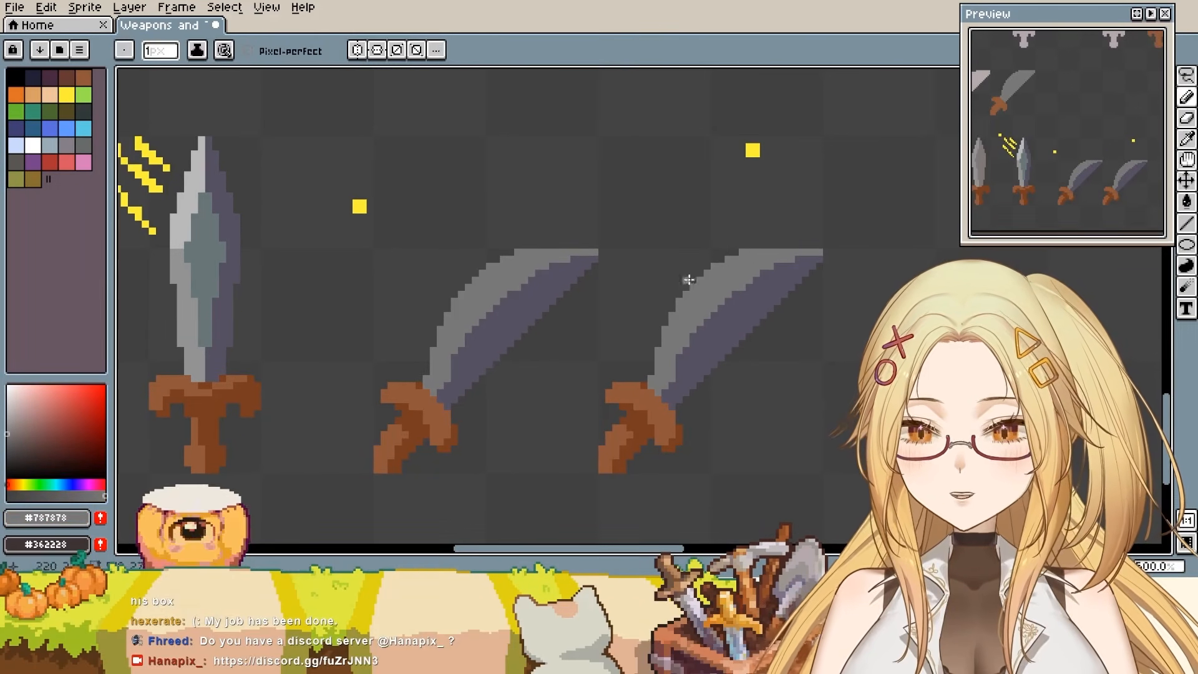
{"action": "left_click", "coordinate": [193, 204], "text": "alt"}
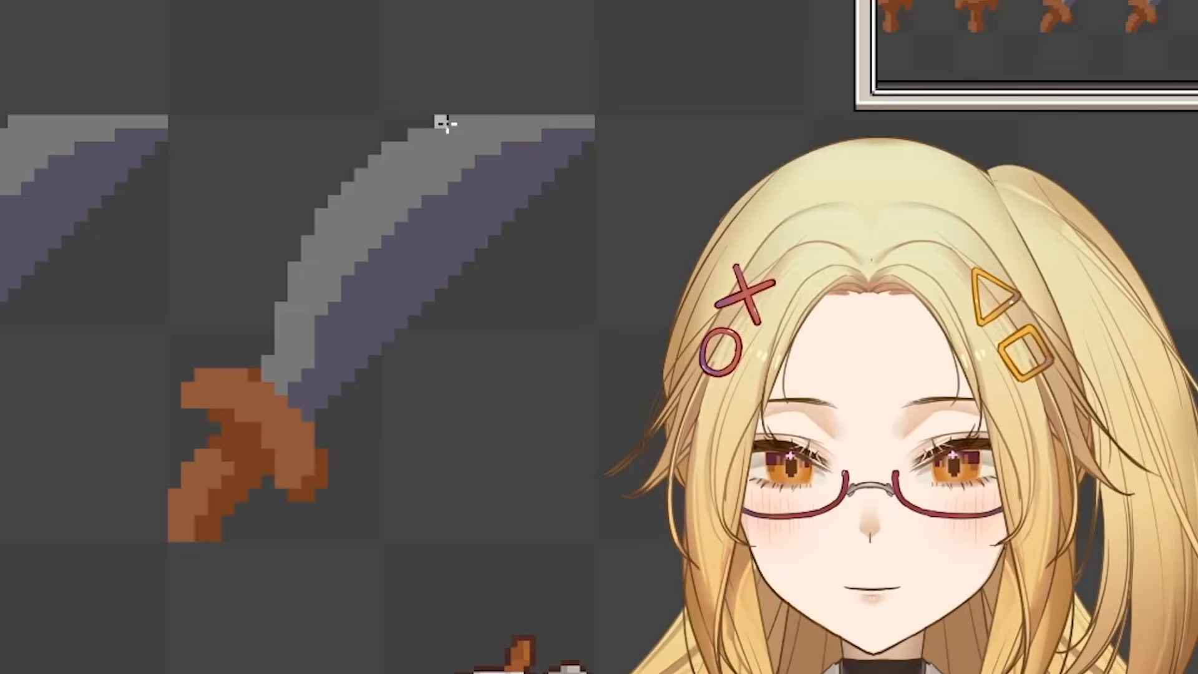
{"action": "left_click", "coordinate": [746, 253]}
{"action": "mouse_move", "coordinate": [471, 123]}
{"action": "left_mouse_down"}
{"action": "mouse_move", "coordinate": [433, 128]}
{"action": "mouse_move", "coordinate": [387, 171]}
{"action": "left_mouse_up"}
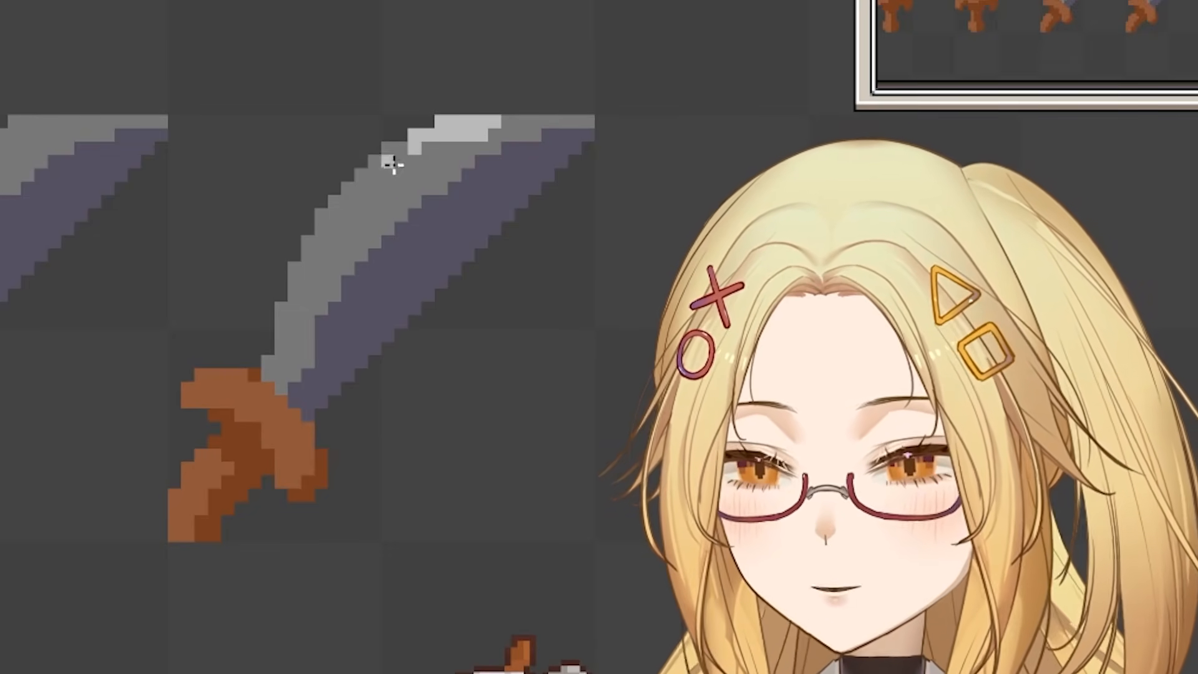
{"action": "left_click", "coordinate": [365, 186]}
{"action": "mouse_move", "coordinate": [368, 186]}
{"action": "left_mouse_down"}
{"action": "mouse_move", "coordinate": [389, 167]}
{"action": "mouse_move", "coordinate": [374, 174]}
{"action": "mouse_move", "coordinate": [400, 154]}
{"action": "mouse_move", "coordinate": [390, 150]}
{"action": "mouse_move", "coordinate": [432, 152]}
{"action": "mouse_move", "coordinate": [420, 179]}
{"action": "mouse_move", "coordinate": [437, 185]}
{"action": "mouse_move", "coordinate": [373, 209]}
{"action": "mouse_move", "coordinate": [407, 201]}
{"action": "left_mouse_up"}
{"action": "mouse_move", "coordinate": [515, 124]}
{"action": "left_mouse_down"}
{"action": "mouse_move", "coordinate": [590, 117]}
{"action": "mouse_move", "coordinate": [496, 136]}
{"action": "mouse_move", "coordinate": [402, 214]}
{"action": "left_mouse_up"}
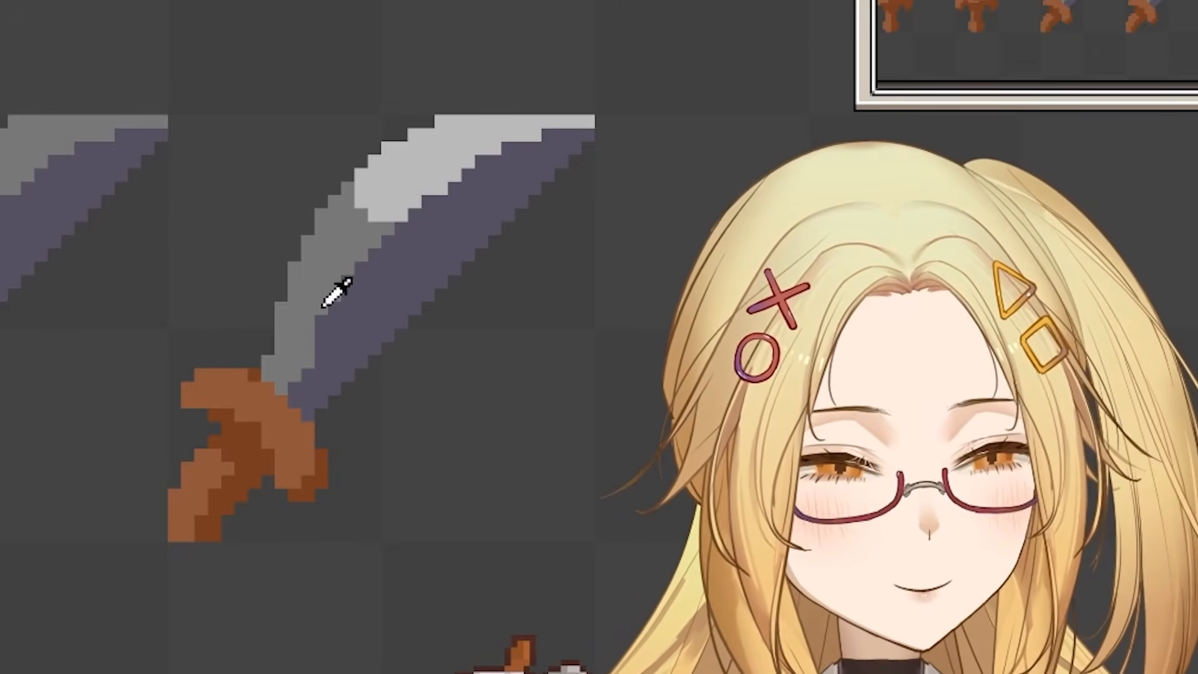
- Sample the blade's mid grey and widen the back edge by about one pixel near the crossguard
{"action": "left_click", "coordinate": [308, 362]}
{"action": "left_click", "coordinate": [287, 348], "text": "alt"}
{"action": "left_click_drag", "start_coordinate": [268, 335], "coordinate": [254, 374]}
{"action": "left_click", "coordinate": [281, 295]}
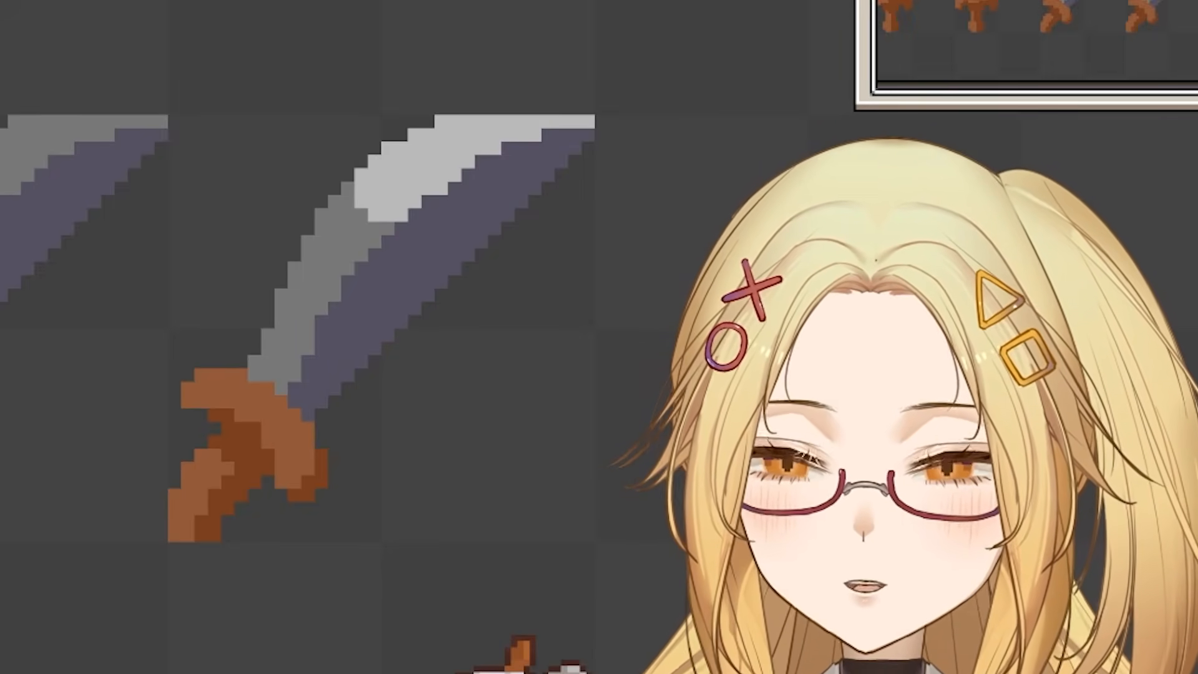
- Paint a #433b4d shadow on the lower half of the blade's cutting-edge side, down to the crossguard
{"action": "mouse_move", "coordinate": [361, 310]}
{"action": "left_mouse_down"}
{"action": "mouse_move", "coordinate": [384, 295]}
{"action": "mouse_move", "coordinate": [335, 337]}
{"action": "left_mouse_up"}
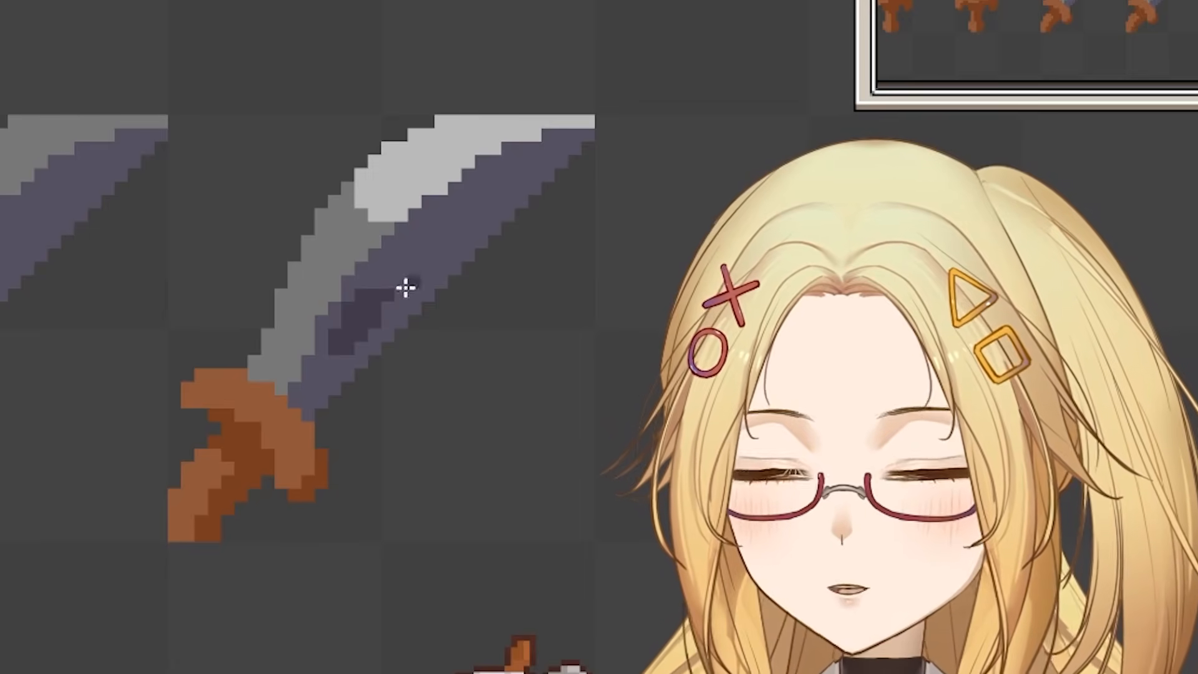
{"action": "mouse_move", "coordinate": [385, 270]}
{"action": "left_mouse_down"}
{"action": "mouse_move", "coordinate": [384, 304]}
{"action": "mouse_move", "coordinate": [384, 280]}
{"action": "mouse_move", "coordinate": [396, 278]}
{"action": "mouse_move", "coordinate": [357, 330]}
{"action": "mouse_move", "coordinate": [381, 301]}
{"action": "mouse_move", "coordinate": [358, 347]}
{"action": "left_mouse_up"}
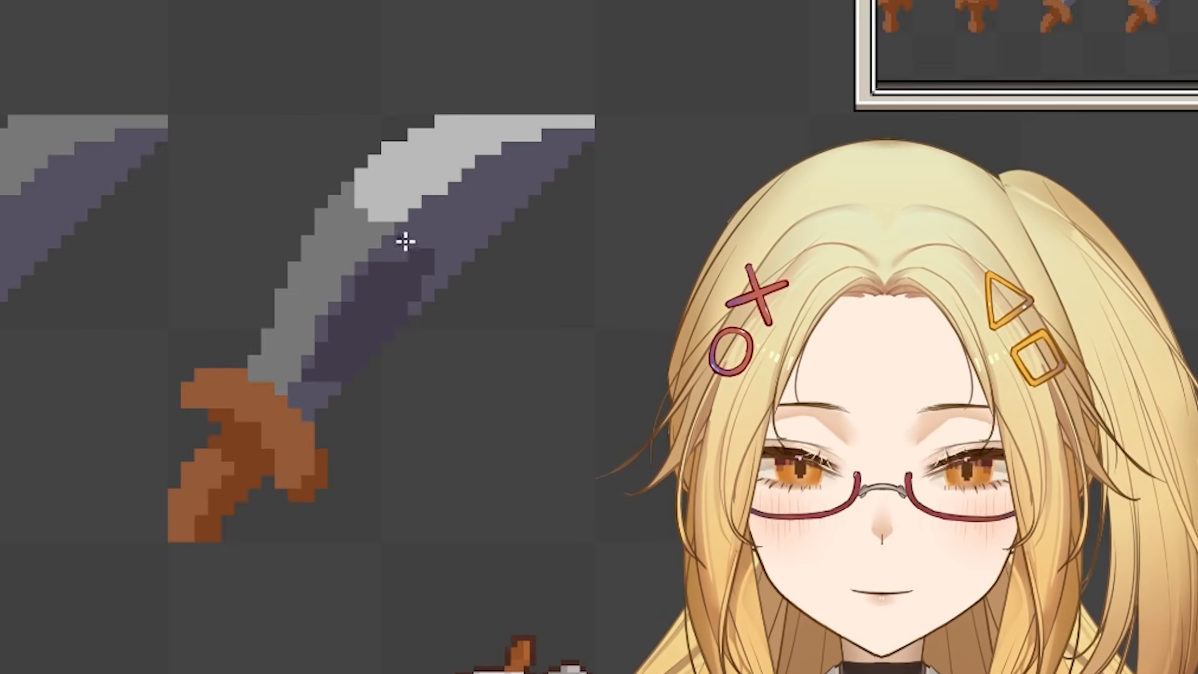
{"action": "key", "text": "i"}
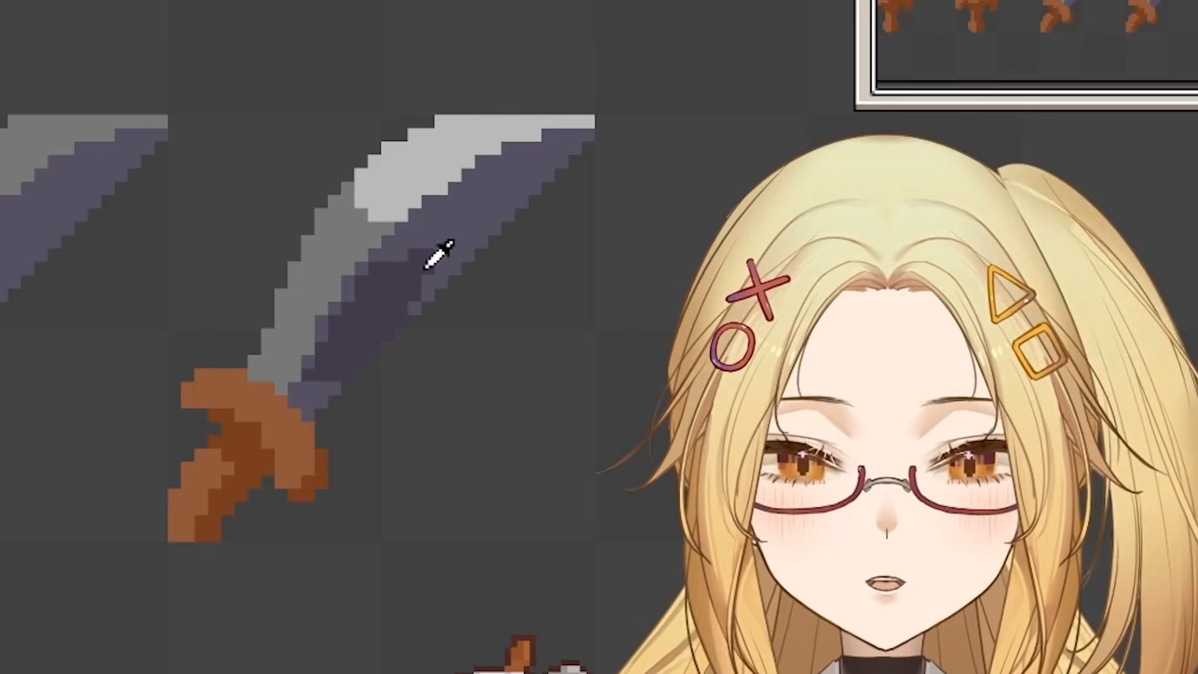
{"action": "left_click", "coordinate": [376, 322], "text": "alt"}
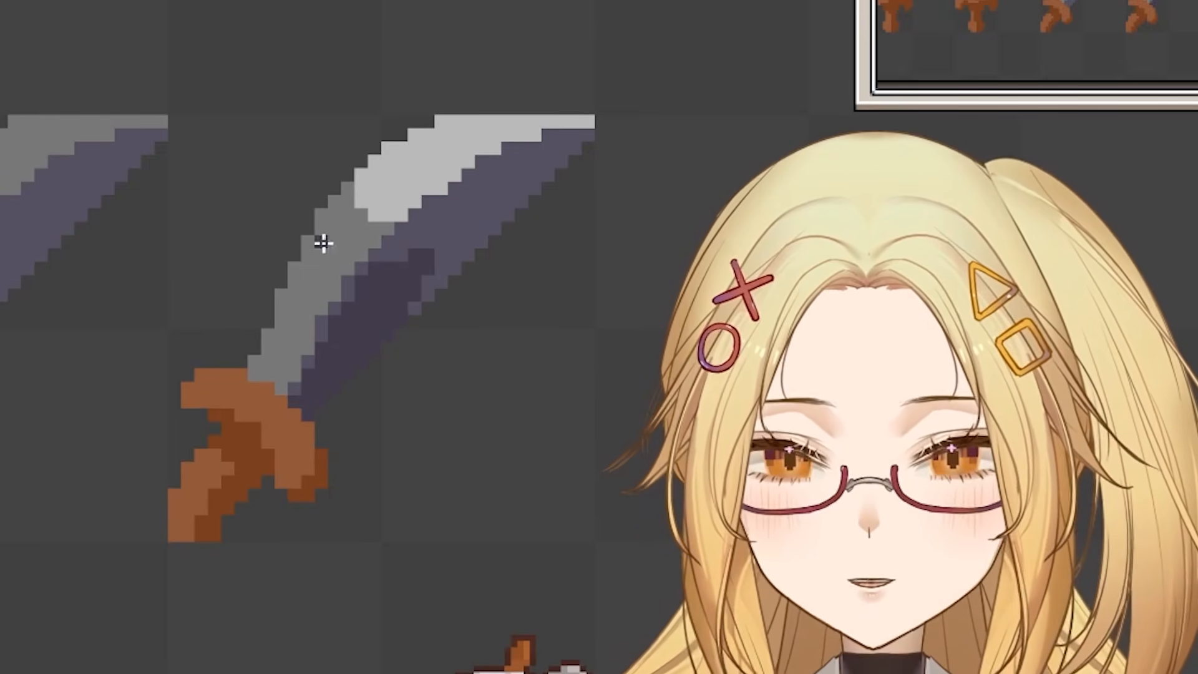
- Select the whole grid tile that contains the shaded curved dagger
{"action": "left_click_drag", "start_coordinate": [214, 487], "coordinate": [484, 228]}
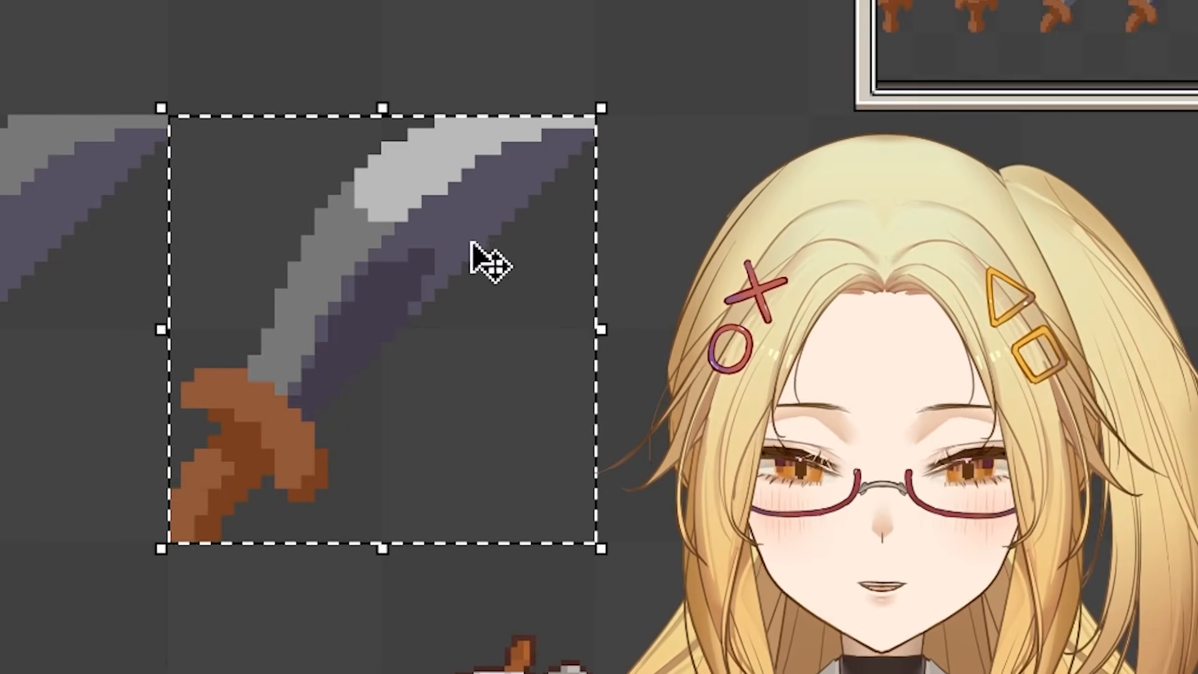
{"action": "left_click_drag", "start_coordinate": [449, 350], "coordinate": [432, 377]}
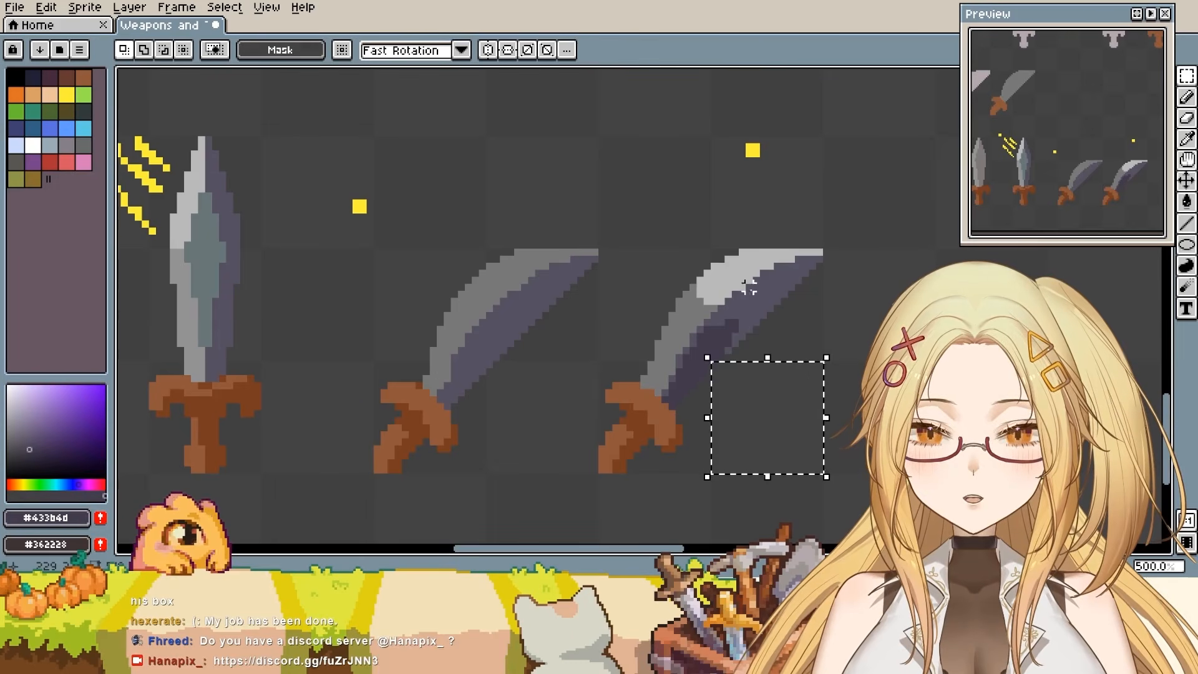
{"action": "left_click_drag", "start_coordinate": [749, 287], "coordinate": [749, 415]}
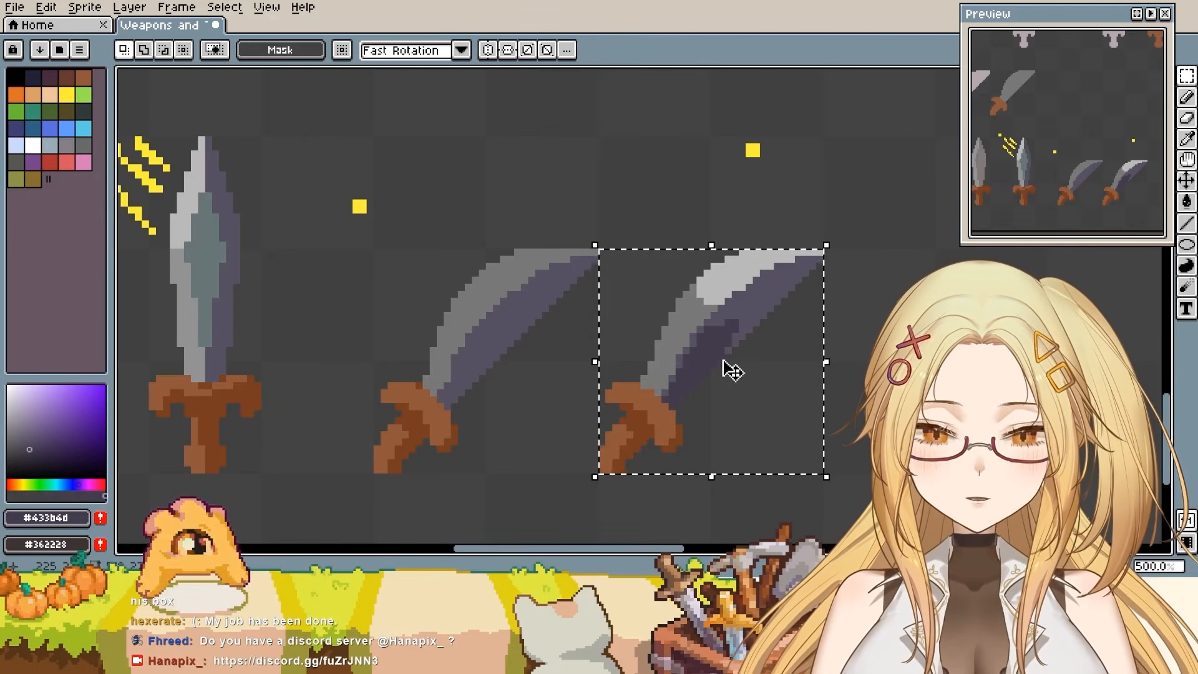
- Try an outside outline in black (palette index 0) on the selected dagger, and undo it
{"action": "key", "text": "shift+o"}
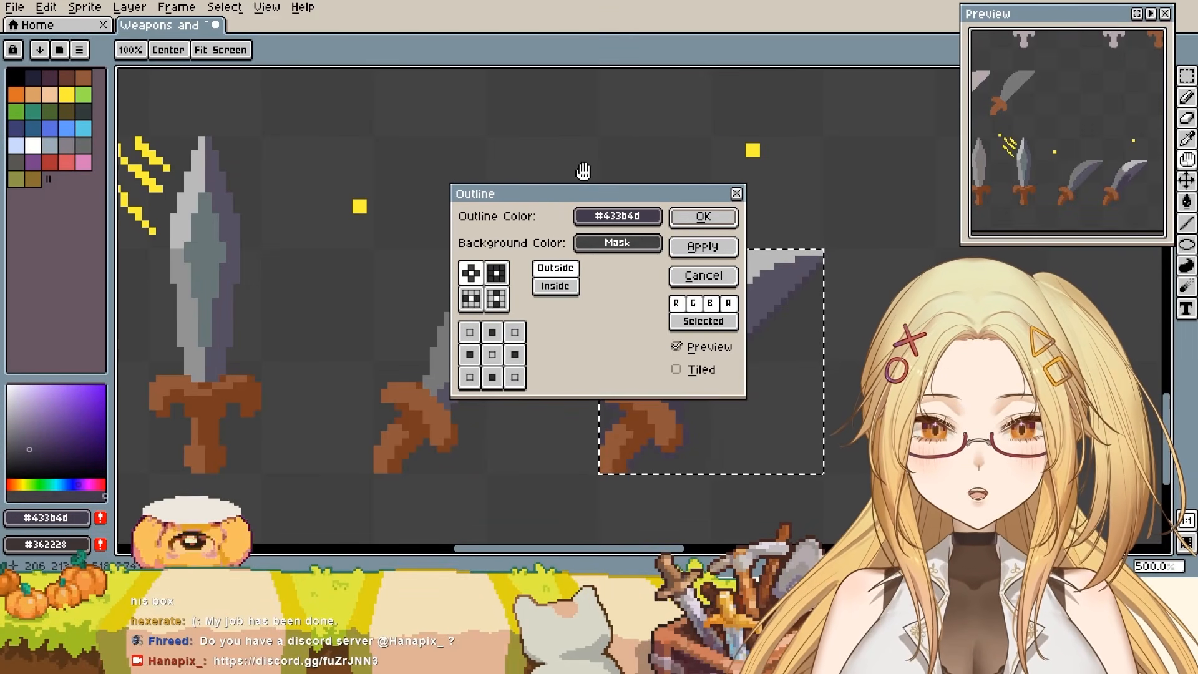
{"action": "left_click", "coordinate": [624, 220]}
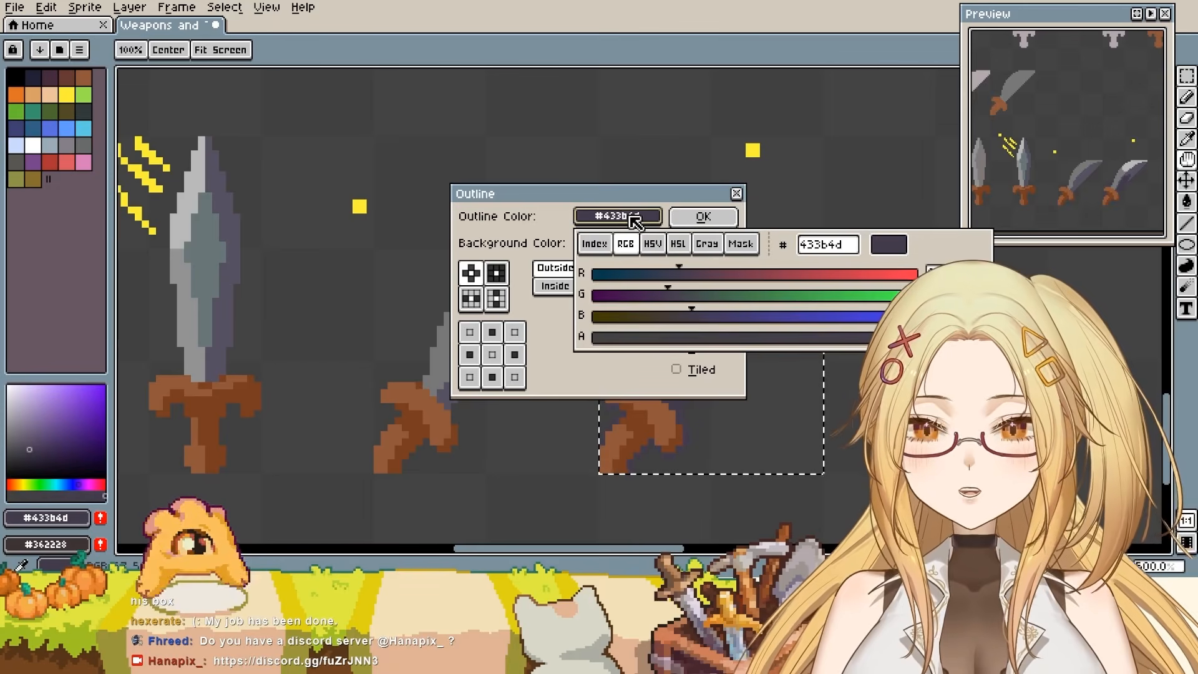
{"action": "left_click", "coordinate": [595, 244]}
{"action": "left_click", "coordinate": [587, 274]}
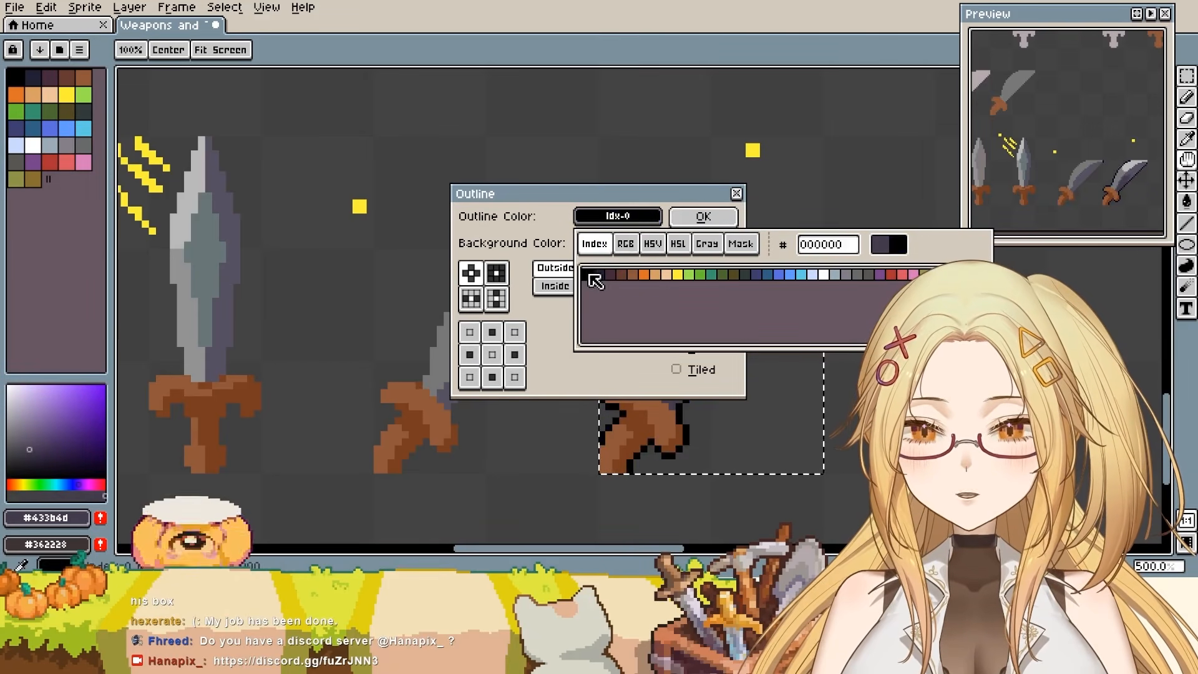
{"action": "left_click", "coordinate": [704, 217]}
{"action": "left_click", "coordinate": [608, 231]}
{"action": "key", "text": "b"}
{"action": "key", "text": "m"}
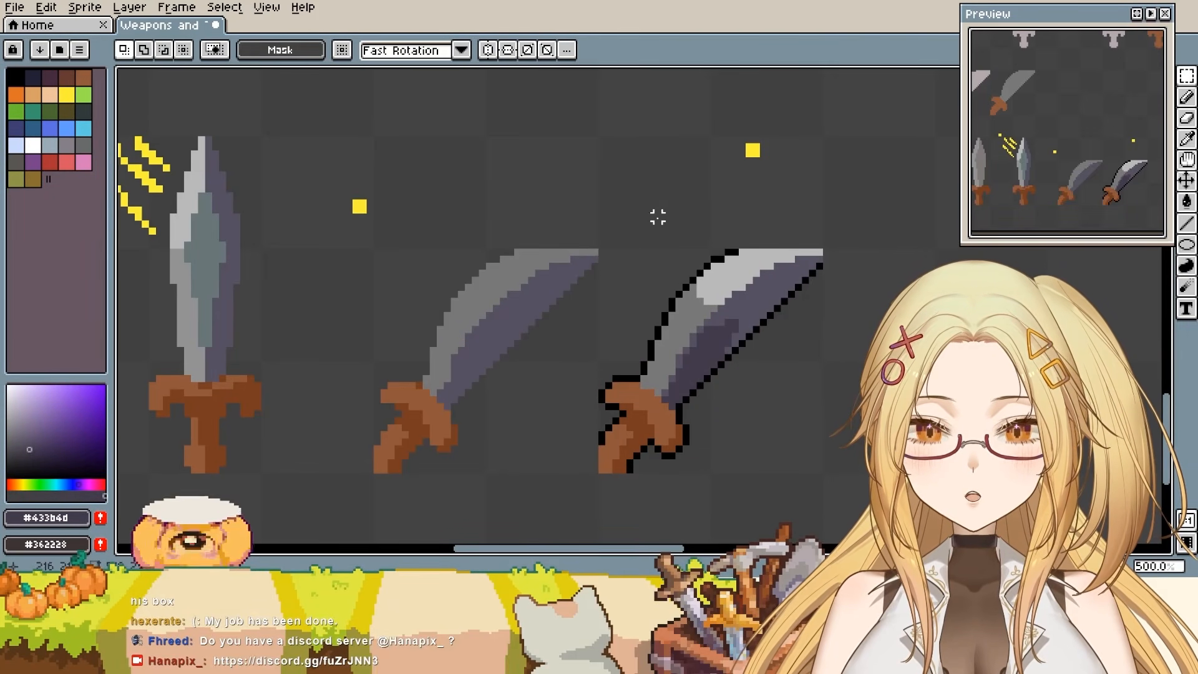
{"action": "key", "text": "ctrl+z"}
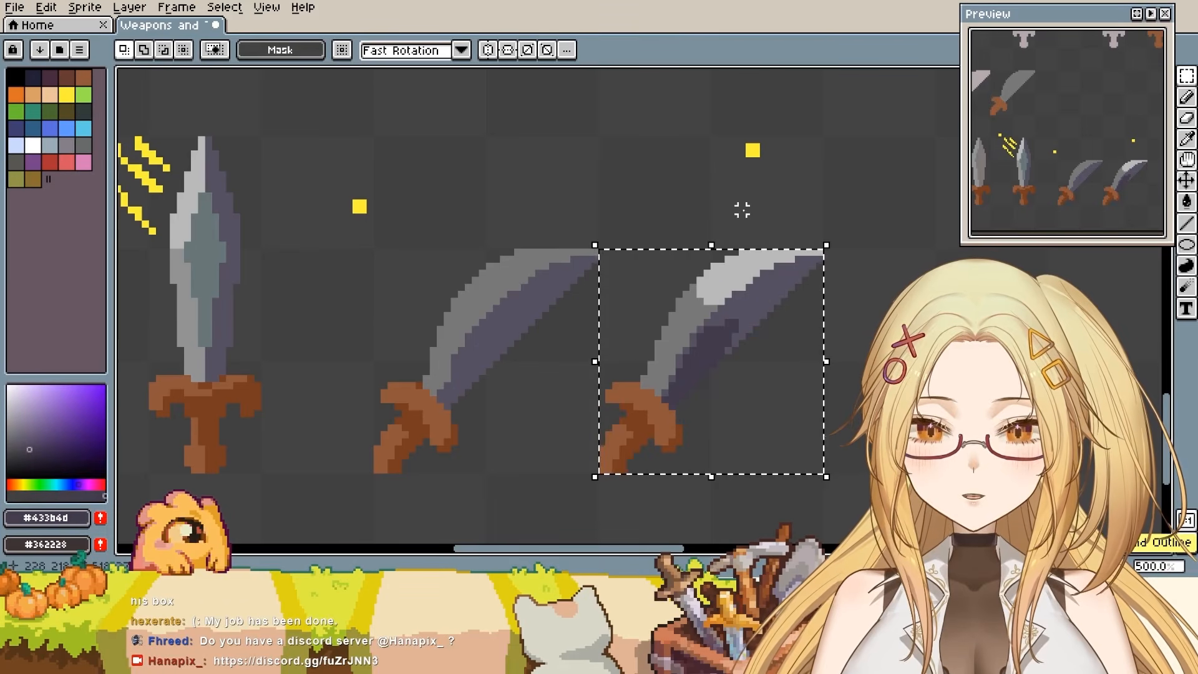
- Apply an inside outline in black (palette index 0) to the selected dagger and clear the selection
{"action": "key", "text": "shift+o"}
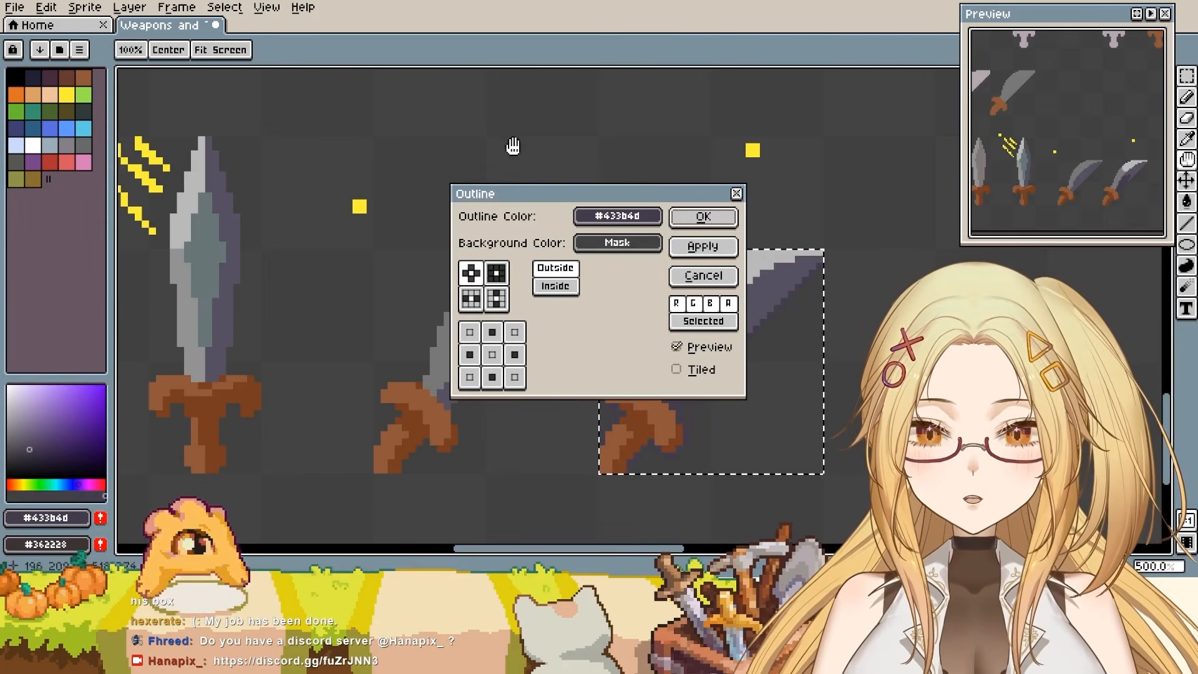
{"action": "left_click", "coordinate": [587, 219]}
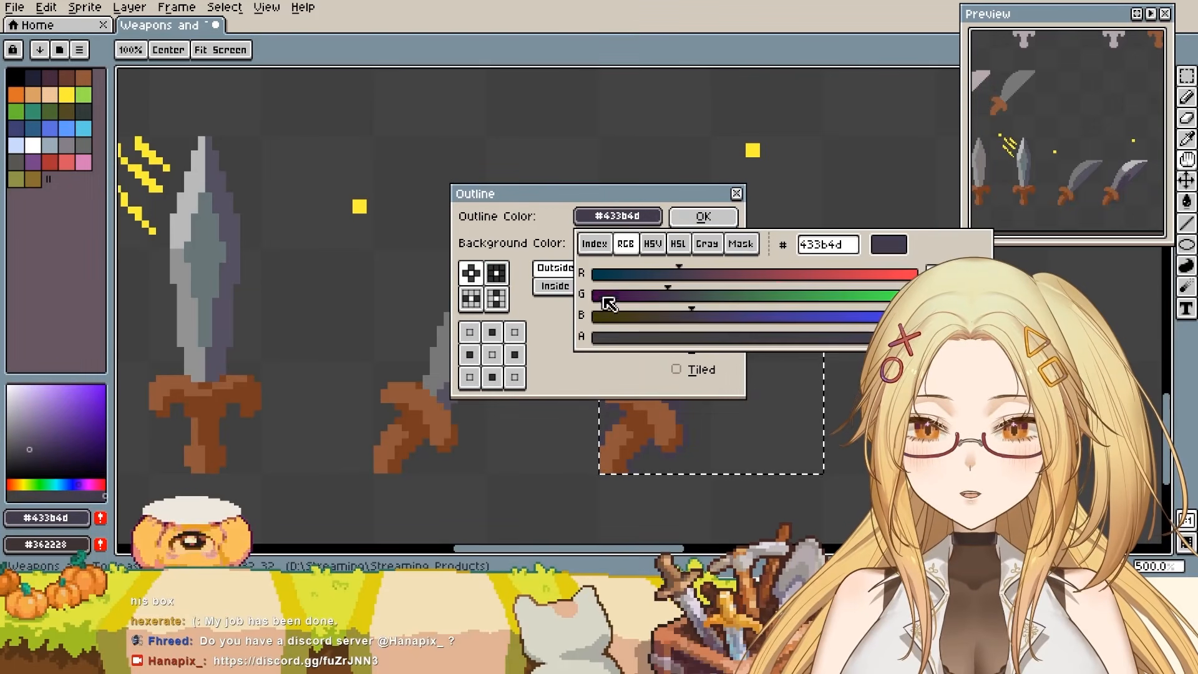
{"action": "left_click", "coordinate": [600, 245]}
{"action": "left_click", "coordinate": [618, 217]}
{"action": "left_click_drag", "start_coordinate": [611, 194], "coordinate": [406, 184]}
{"action": "left_click", "coordinate": [360, 272]}
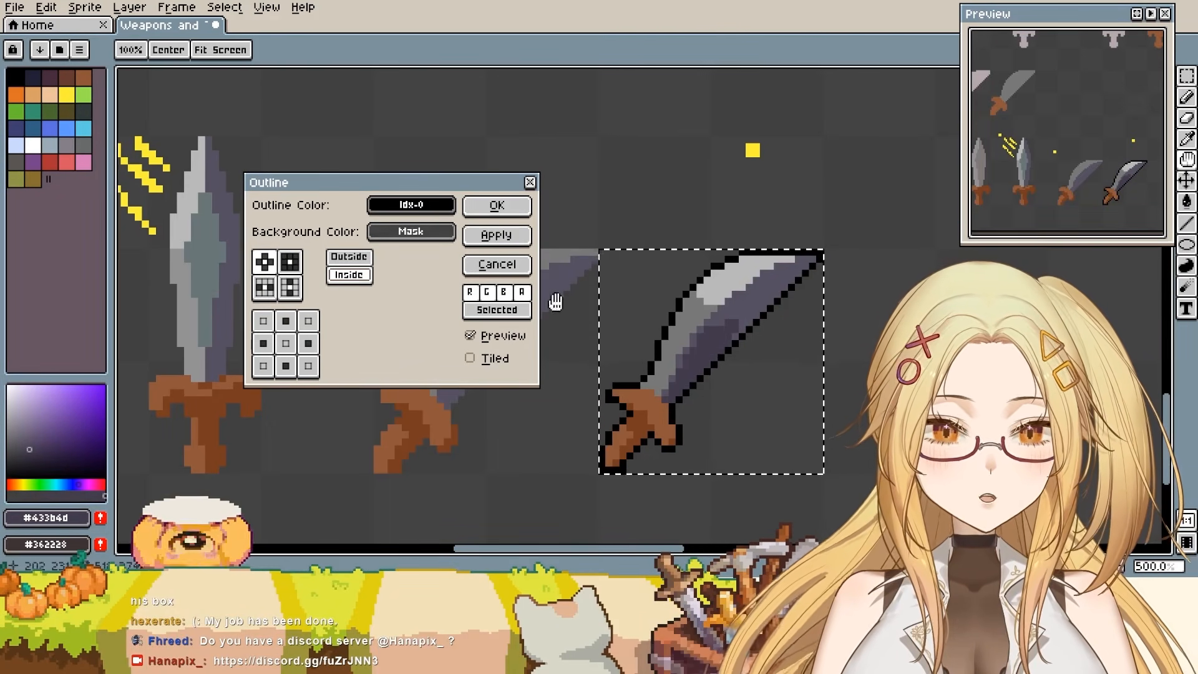
{"action": "left_click", "coordinate": [490, 205]}
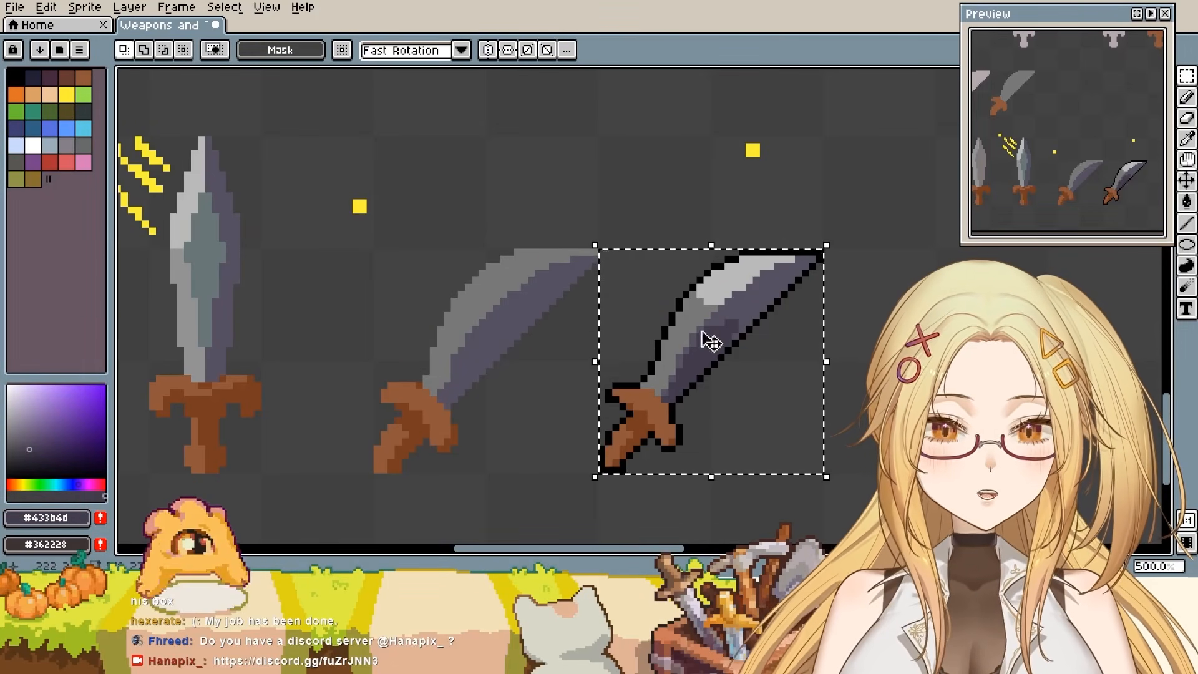
{"action": "key", "text": "b"}
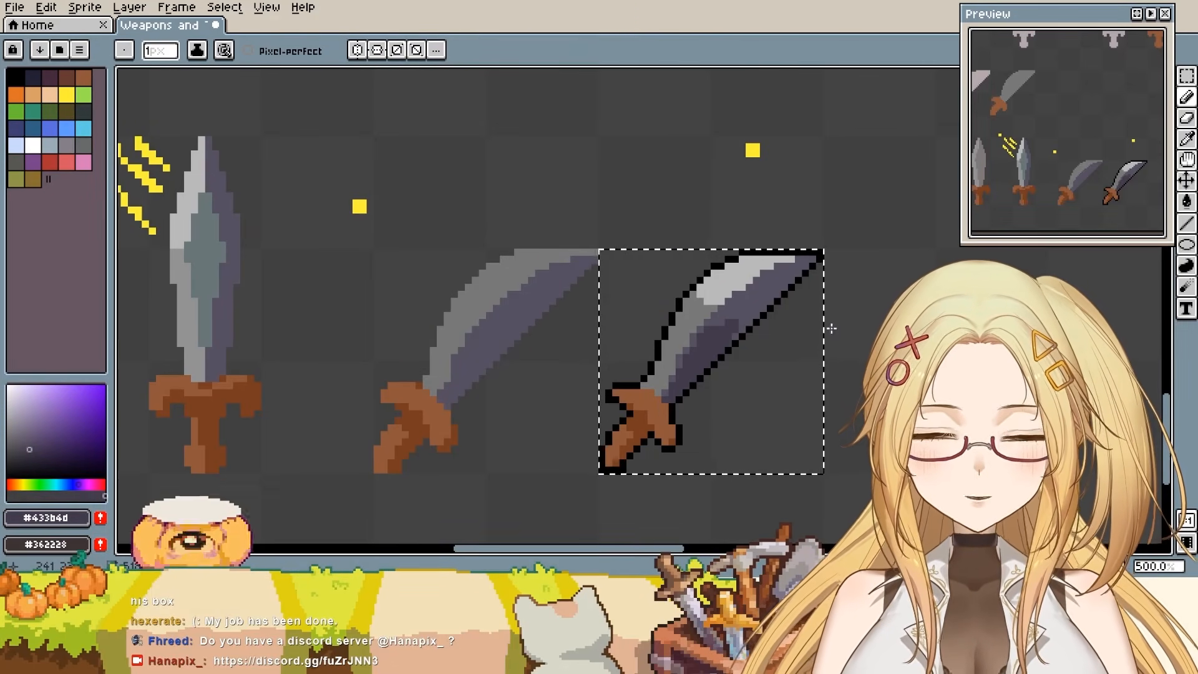
{"action": "key", "text": "m"}
{"action": "left_click", "coordinate": [876, 327]}
{"action": "left_click", "coordinate": [791, 344]}
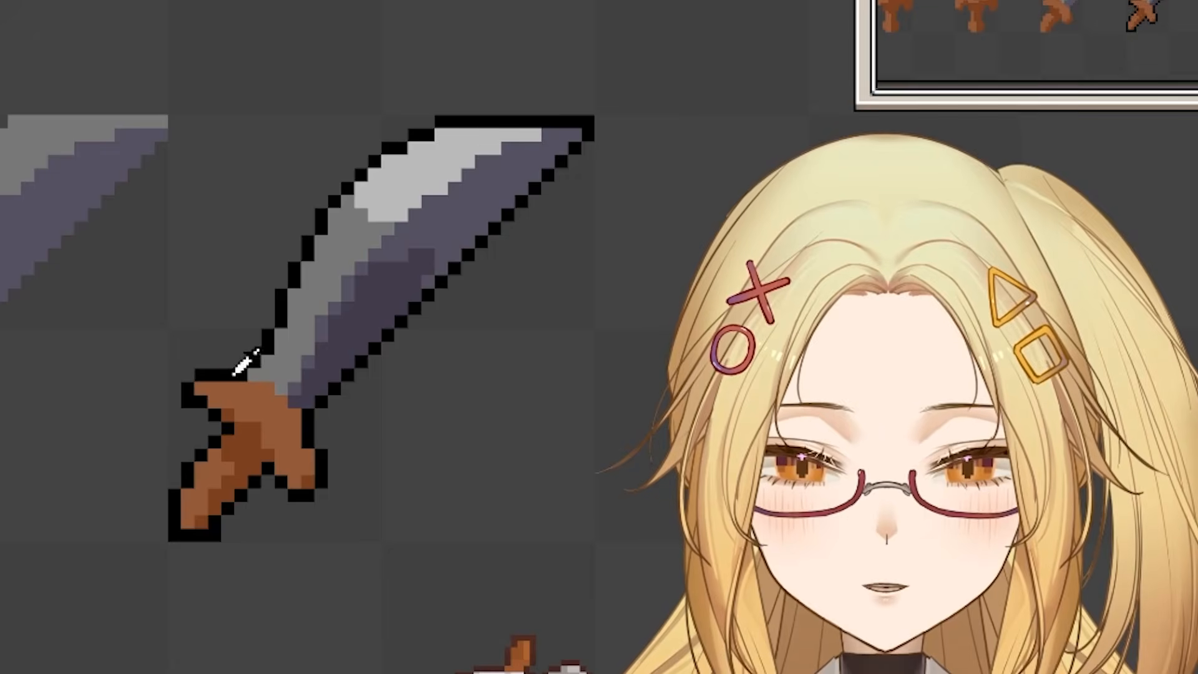
- Push the black outline out about one pixel around the crossguard, handle and blade's back edge, filling the gaps with the adjoining colours
{"action": "mouse_move", "coordinate": [209, 366]}
{"action": "left_mouse_down"}
{"action": "mouse_move", "coordinate": [190, 374]}
{"action": "mouse_move", "coordinate": [202, 363]}
{"action": "mouse_move", "coordinate": [217, 374]}
{"action": "left_mouse_up"}
{"action": "left_click", "coordinate": [237, 382], "text": "alt"}
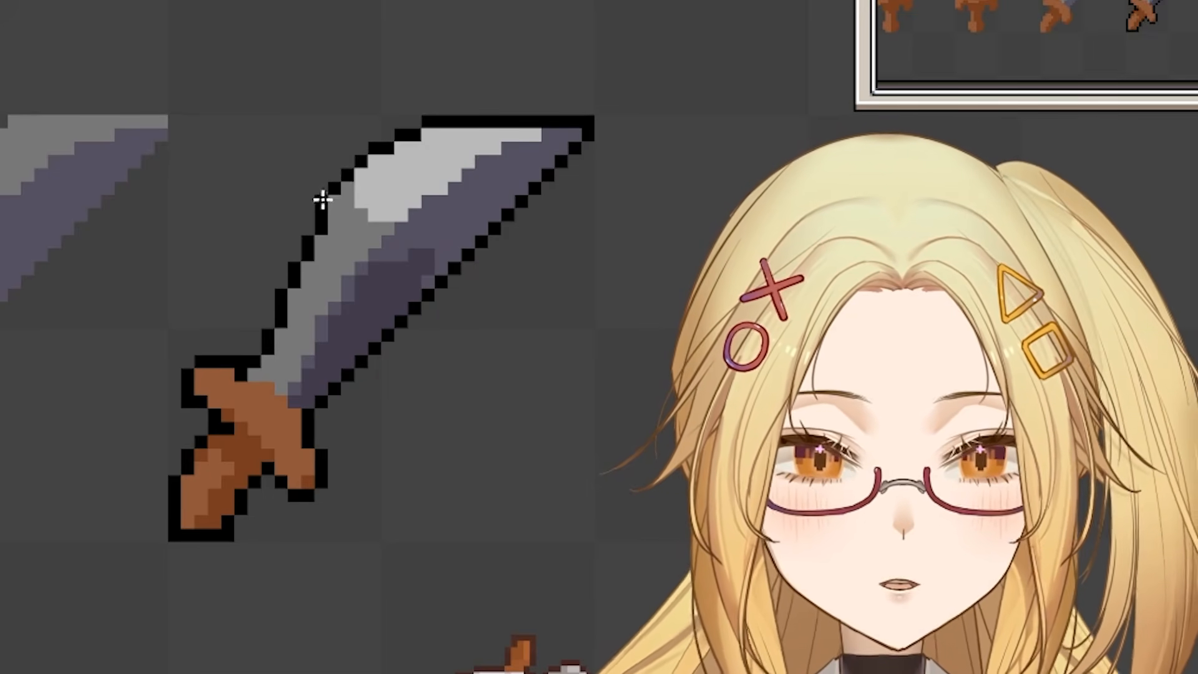
{"action": "left_click", "coordinate": [321, 199], "text": "alt"}
{"action": "left_click", "coordinate": [329, 243], "text": "alt"}
{"action": "mouse_move", "coordinate": [309, 217]}
{"action": "left_mouse_down"}
{"action": "mouse_move", "coordinate": [295, 255]}
{"action": "mouse_move", "coordinate": [308, 255]}
{"action": "left_mouse_up"}
{"action": "mouse_move", "coordinate": [282, 268]}
{"action": "left_mouse_down"}
{"action": "mouse_move", "coordinate": [256, 333]}
{"action": "mouse_move", "coordinate": [302, 264]}
{"action": "mouse_move", "coordinate": [282, 297]}
{"action": "left_mouse_up"}
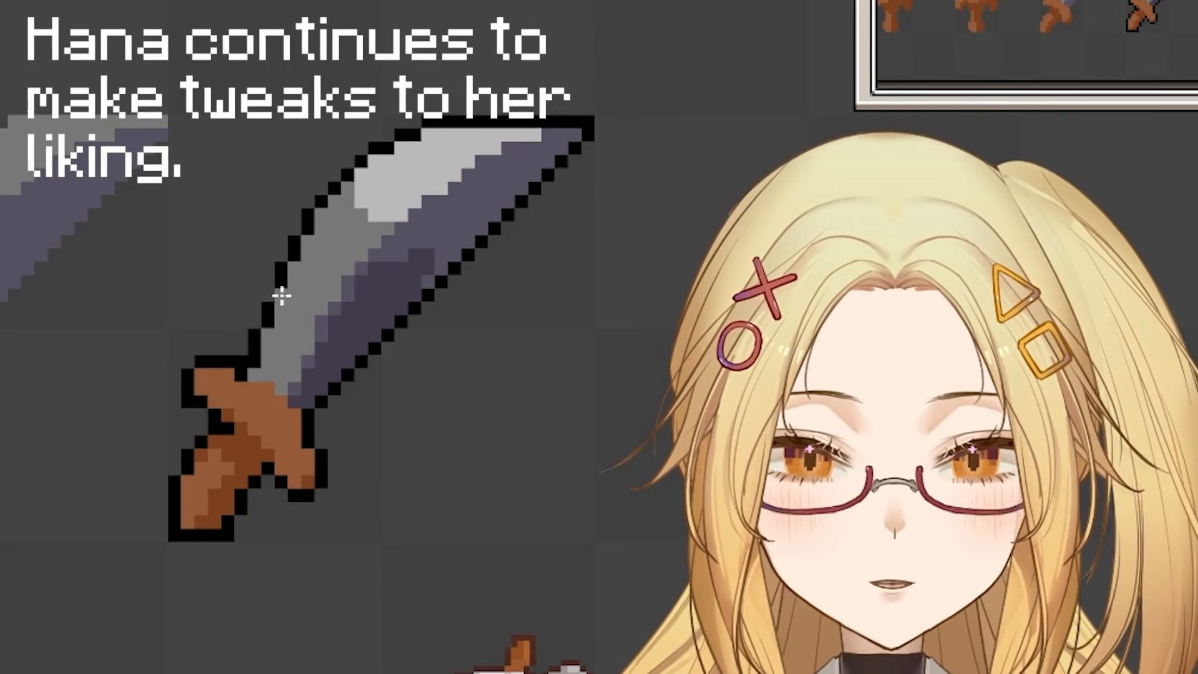
{"action": "mouse_move", "coordinate": [337, 432]}
{"action": "left_mouse_down"}
{"action": "mouse_move", "coordinate": [375, 481]}
{"action": "mouse_move", "coordinate": [388, 467]}
{"action": "left_mouse_up"}
{"action": "key", "text": "ctrl+d"}
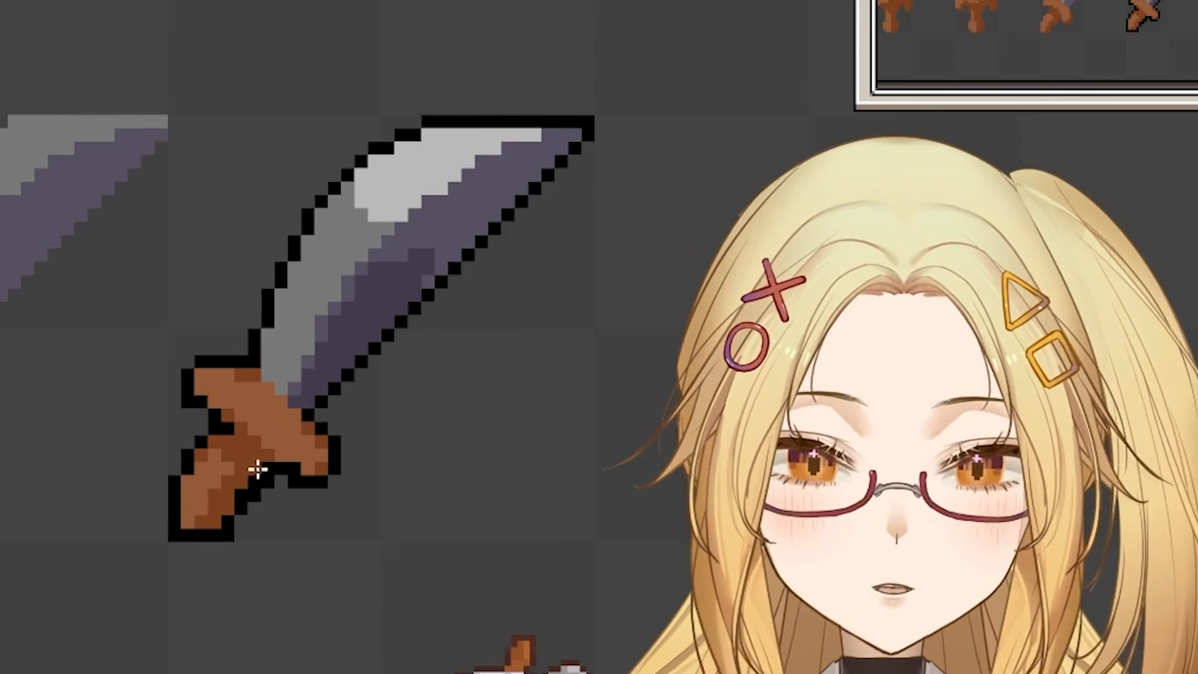
- Sketch yellow curved guide lines along both sides of the crossguard and beneath the handle's end, and undo them
{"action": "key", "text": "ctrl+z"}
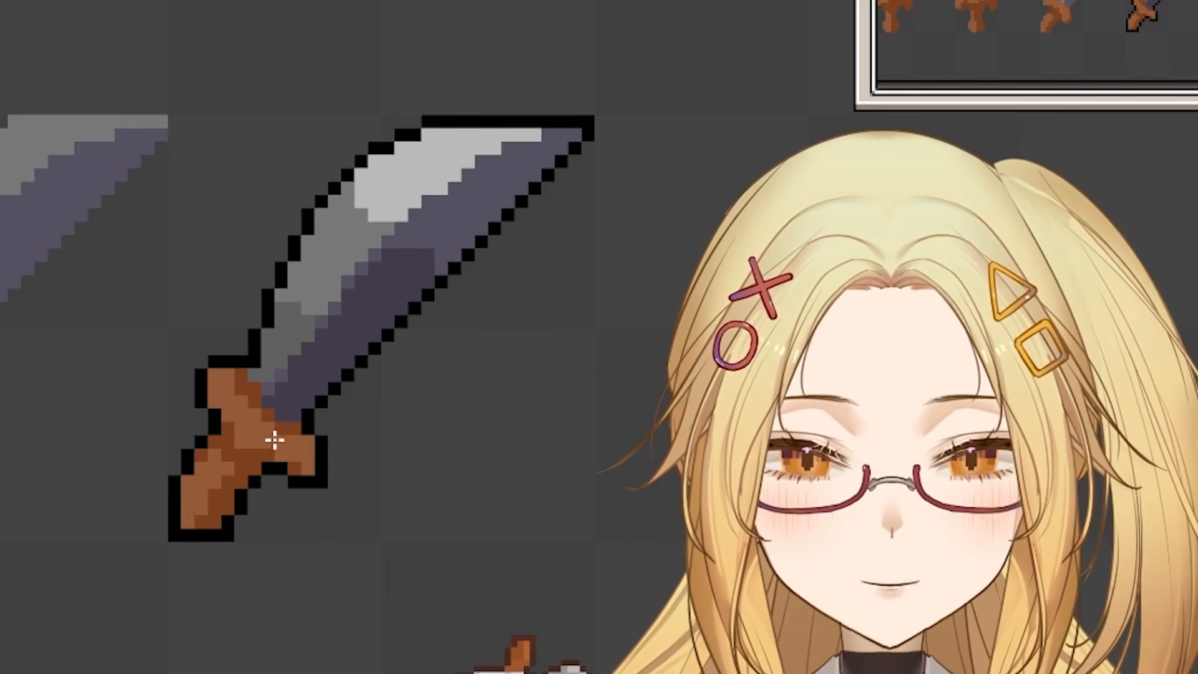
{"action": "mouse_move", "coordinate": [228, 319]}
{"action": "left_mouse_down"}
{"action": "mouse_move", "coordinate": [243, 366]}
{"action": "mouse_move", "coordinate": [273, 401]}
{"action": "mouse_move", "coordinate": [330, 424]}
{"action": "mouse_move", "coordinate": [393, 428]}
{"action": "left_mouse_up"}
{"action": "mouse_move", "coordinate": [183, 346]}
{"action": "left_mouse_down"}
{"action": "mouse_move", "coordinate": [234, 432]}
{"action": "mouse_move", "coordinate": [324, 486]}
{"action": "left_mouse_up"}
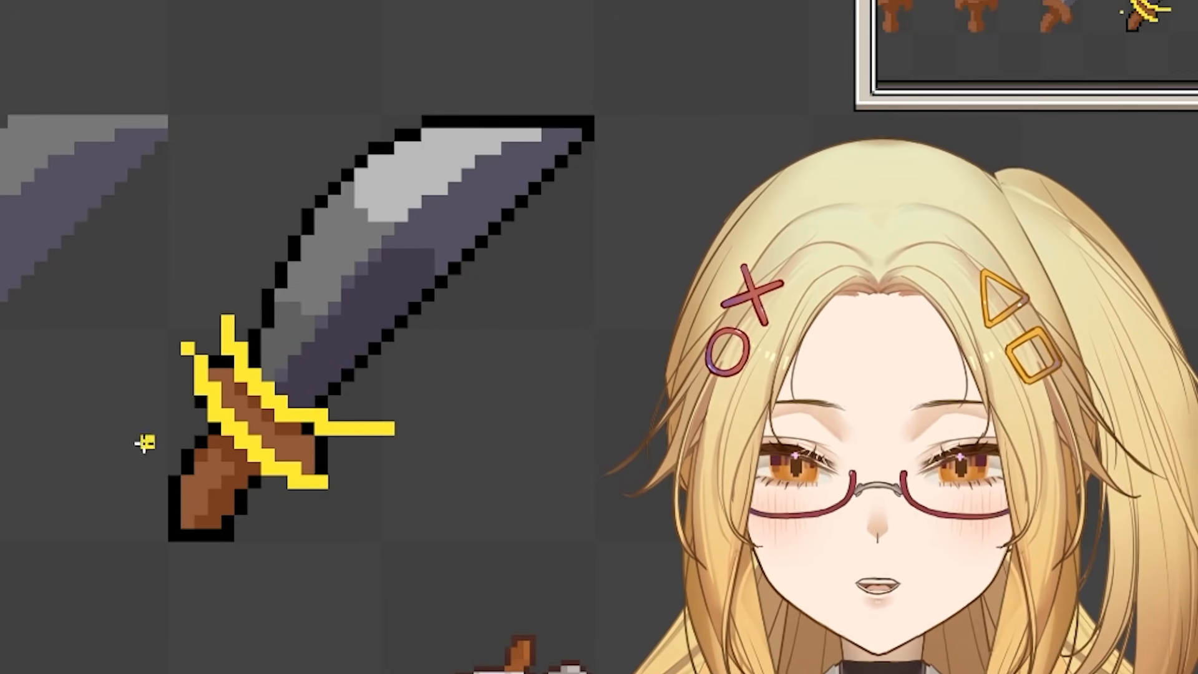
{"action": "mouse_move", "coordinate": [144, 437]}
{"action": "left_mouse_down"}
{"action": "mouse_move", "coordinate": [197, 527]}
{"action": "mouse_move", "coordinate": [253, 548]}
{"action": "left_mouse_up"}
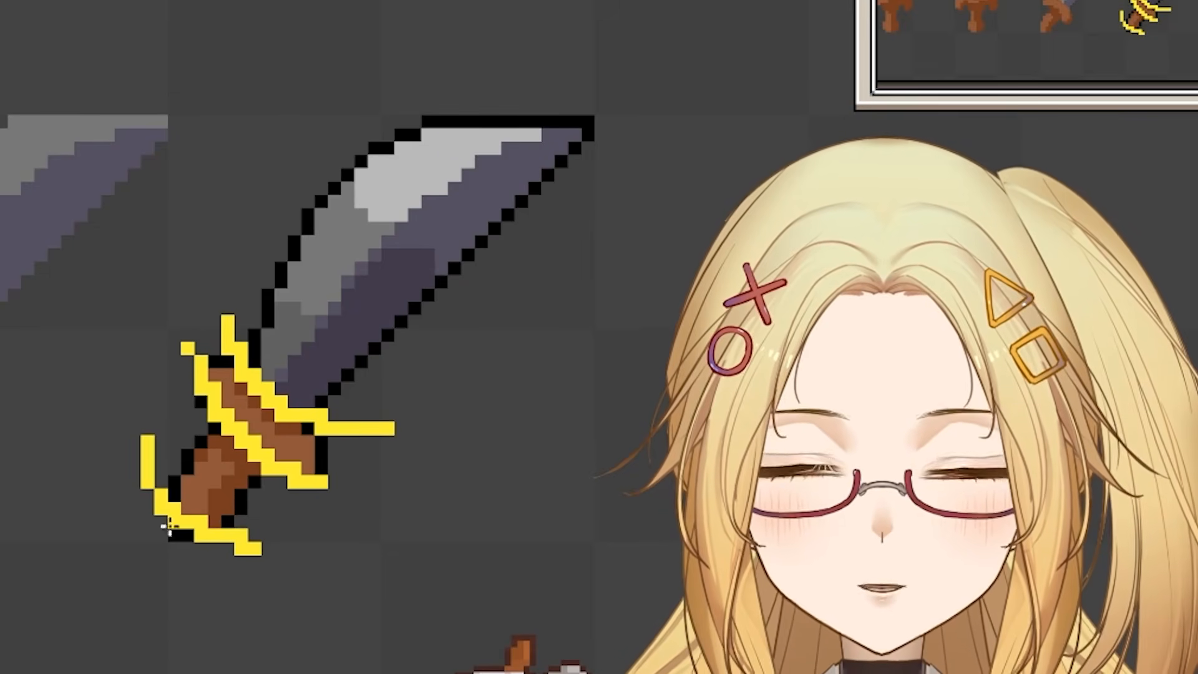
{"action": "key", "text": "ctrl+z"}
{"action": "key", "text": "ctrl+z"}
{"action": "key", "text": "ctrl+z"}
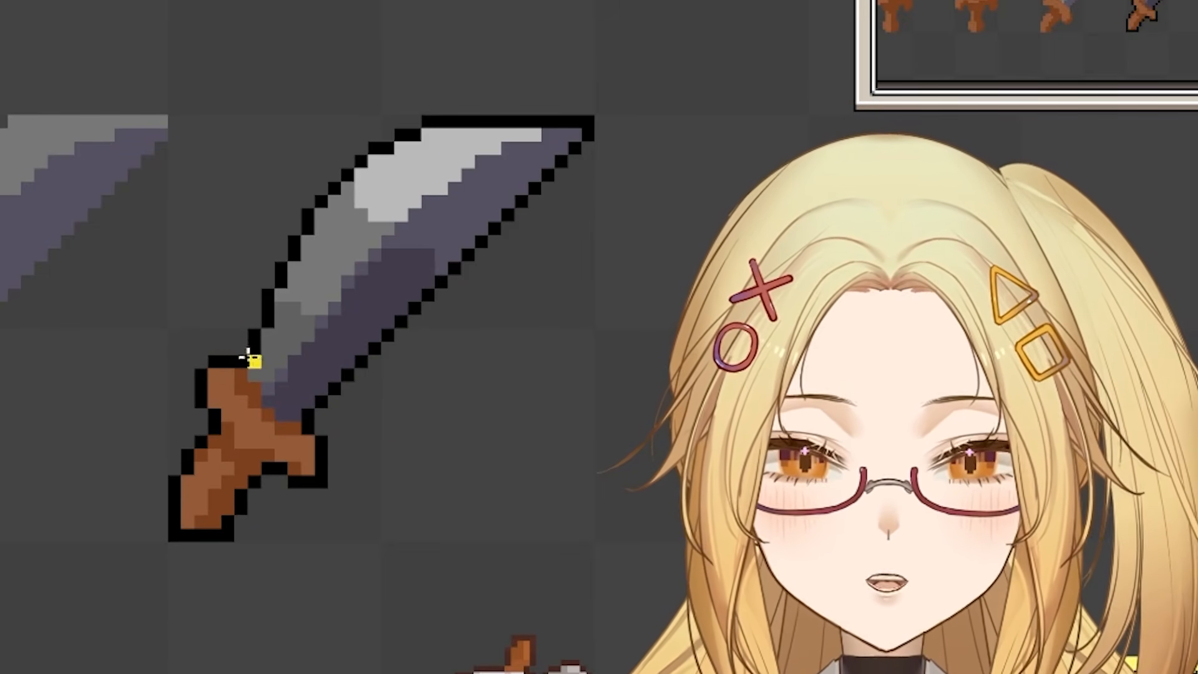
- Try a second set of yellow diagonal guide strokes across the crossguard and handle, and undo them
{"action": "left_click_drag", "start_coordinate": [239, 349], "coordinate": [348, 442]}
{"action": "mouse_move", "coordinate": [175, 375]}
{"action": "left_mouse_down"}
{"action": "mouse_move", "coordinate": [265, 455]}
{"action": "mouse_move", "coordinate": [295, 481]}
{"action": "left_mouse_up"}
{"action": "left_click_drag", "start_coordinate": [134, 455], "coordinate": [255, 562]}
{"action": "key", "text": "ctrl+z"}
{"action": "key", "text": "ctrl+z"}
{"action": "key", "text": "ctrl+z"}
{"action": "key", "text": "ctrl+z"}
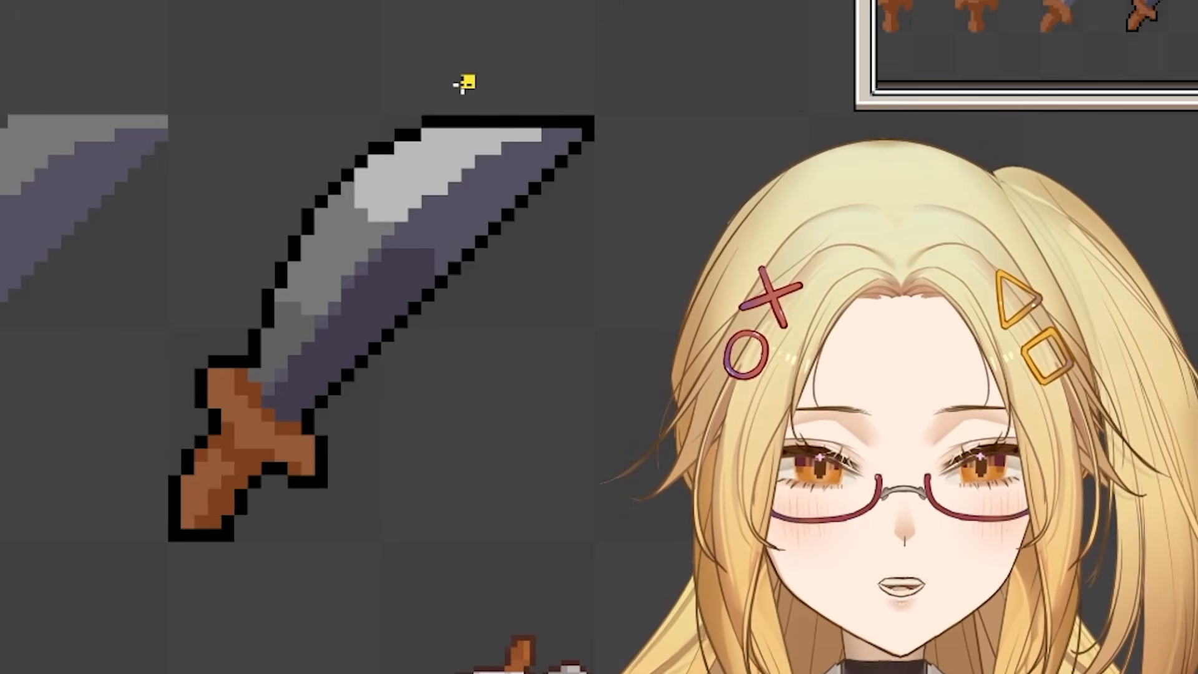
- Sketch longer yellow guide curves following the crossguard and handle end plus one over the blade tip, and undo them all
{"action": "mouse_move", "coordinate": [227, 318]}
{"action": "left_mouse_down"}
{"action": "mouse_move", "coordinate": [235, 342]}
{"action": "mouse_move", "coordinate": [326, 434]}
{"action": "mouse_move", "coordinate": [394, 448]}
{"action": "left_mouse_up"}
{"action": "mouse_move", "coordinate": [182, 347]}
{"action": "left_mouse_down"}
{"action": "mouse_move", "coordinate": [218, 424]}
{"action": "mouse_move", "coordinate": [270, 473]}
{"action": "mouse_move", "coordinate": [352, 499]}
{"action": "left_mouse_up"}
{"action": "mouse_move", "coordinate": [133, 438]}
{"action": "left_mouse_down"}
{"action": "mouse_move", "coordinate": [172, 517]}
{"action": "mouse_move", "coordinate": [269, 561]}
{"action": "left_mouse_up"}
{"action": "mouse_move", "coordinate": [360, 90]}
{"action": "left_mouse_down"}
{"action": "mouse_move", "coordinate": [356, 118]}
{"action": "mouse_move", "coordinate": [438, 254]}
{"action": "mouse_move", "coordinate": [609, 278]}
{"action": "left_mouse_up"}
{"action": "key", "text": "ctrl+z"}
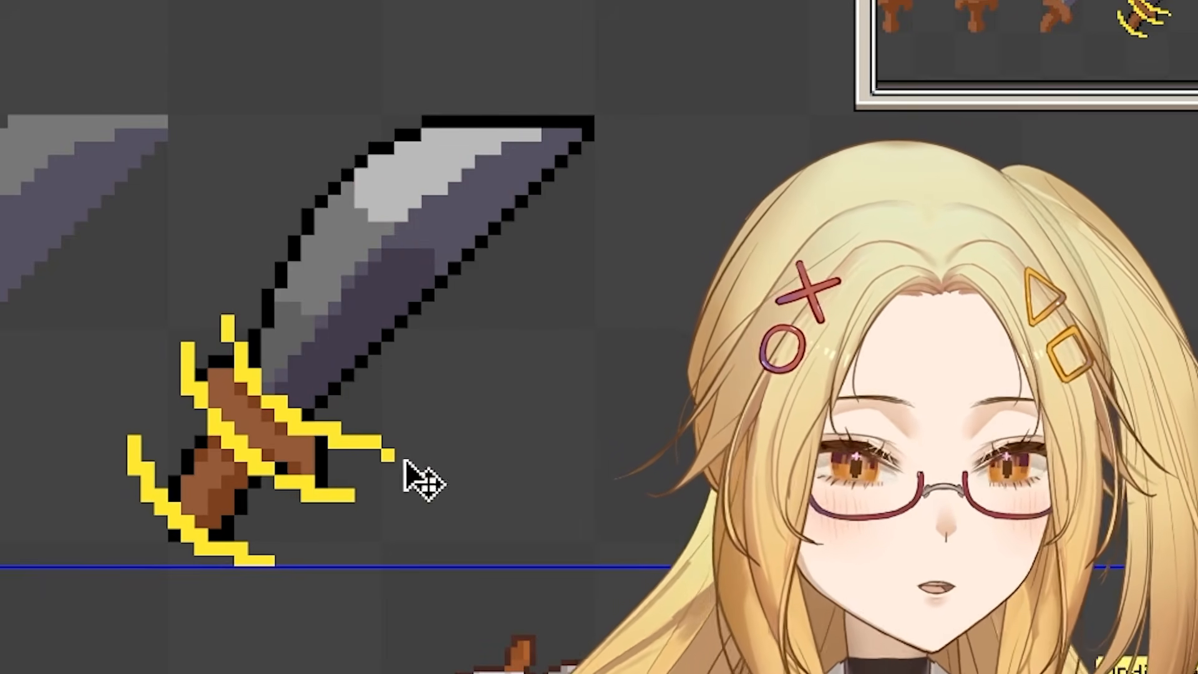
{"action": "key", "text": "ctrl+z"}
{"action": "key", "text": "ctrl+z"}
{"action": "key", "text": "ctrl+z"}
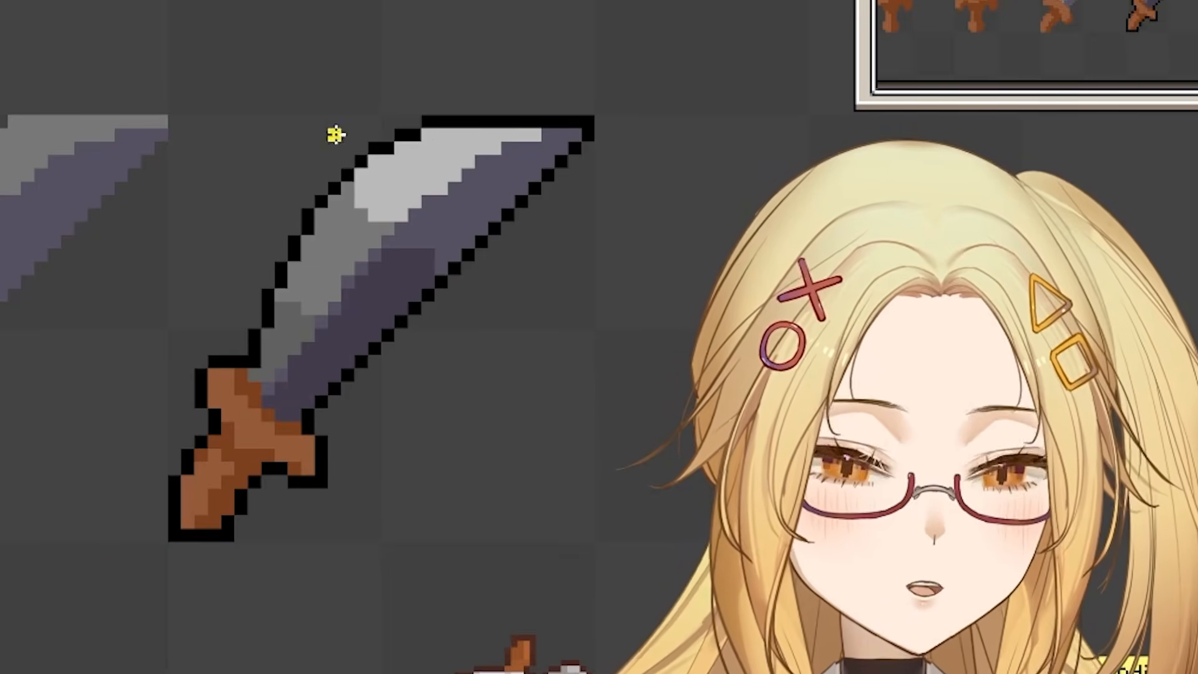
- Sketch a yellow line across the blade and oppositely bowed curves around the crossguard and handle, and undo them
{"action": "left_click_drag", "start_coordinate": [293, 144], "coordinate": [500, 299]}
{"action": "mouse_move", "coordinate": [169, 361]}
{"action": "left_mouse_down"}
{"action": "mouse_move", "coordinate": [322, 392]}
{"action": "mouse_move", "coordinate": [348, 483]}
{"action": "left_mouse_up"}
{"action": "mouse_move", "coordinate": [174, 403]}
{"action": "left_mouse_down"}
{"action": "mouse_move", "coordinate": [233, 490]}
{"action": "mouse_move", "coordinate": [311, 512]}
{"action": "left_mouse_up"}
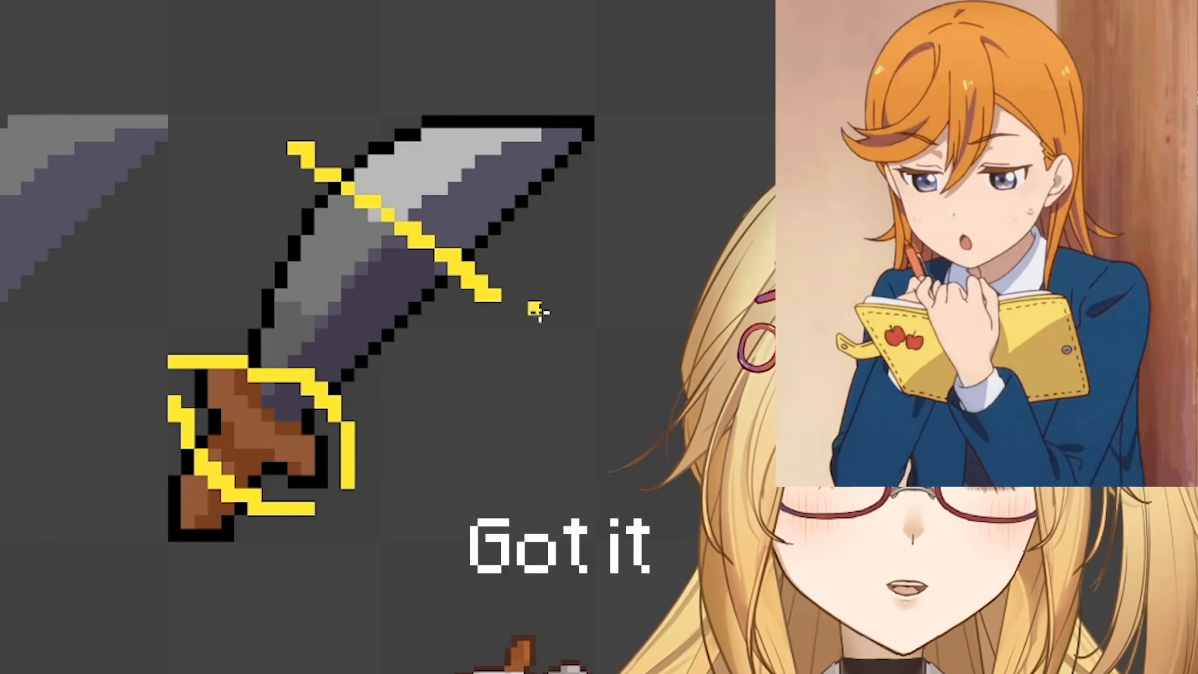
{"action": "key", "text": "ctrl+z"}
{"action": "key", "text": "ctrl+z"}
{"action": "key", "text": "ctrl+z"}
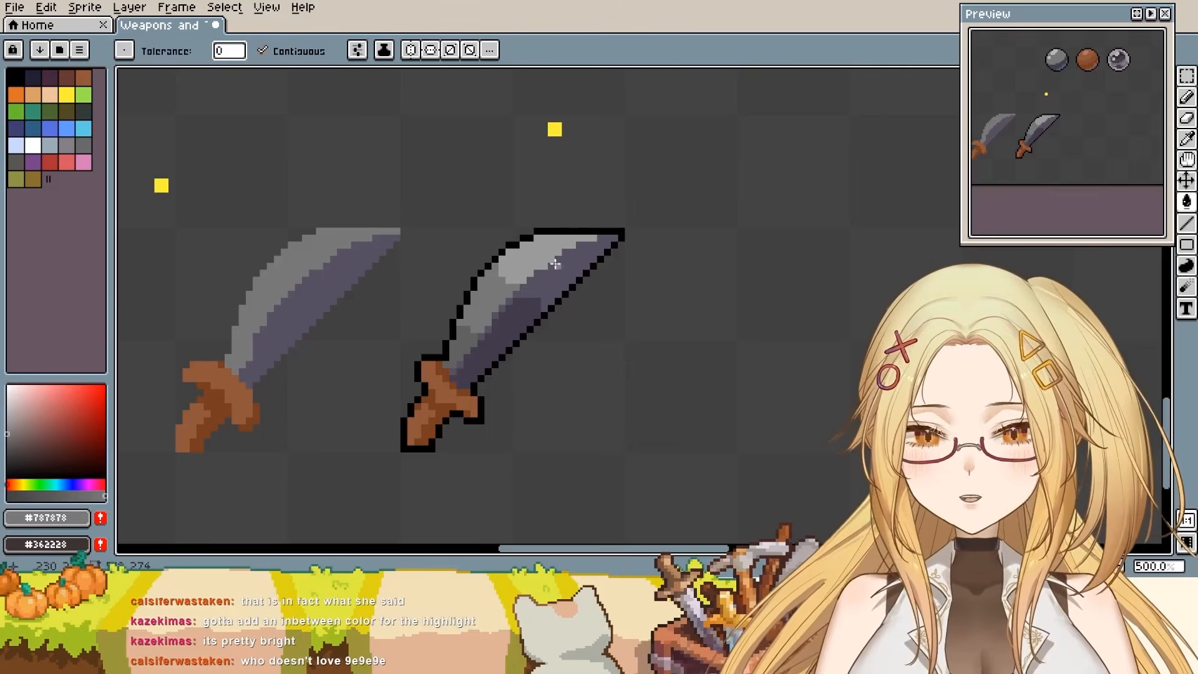
- Paint a muted teal patch (hue 177, saturation 15, value 51) along the back edge of the outlined dagger's lower blade
{"action": "left_click", "coordinate": [510, 306], "text": "alt"}
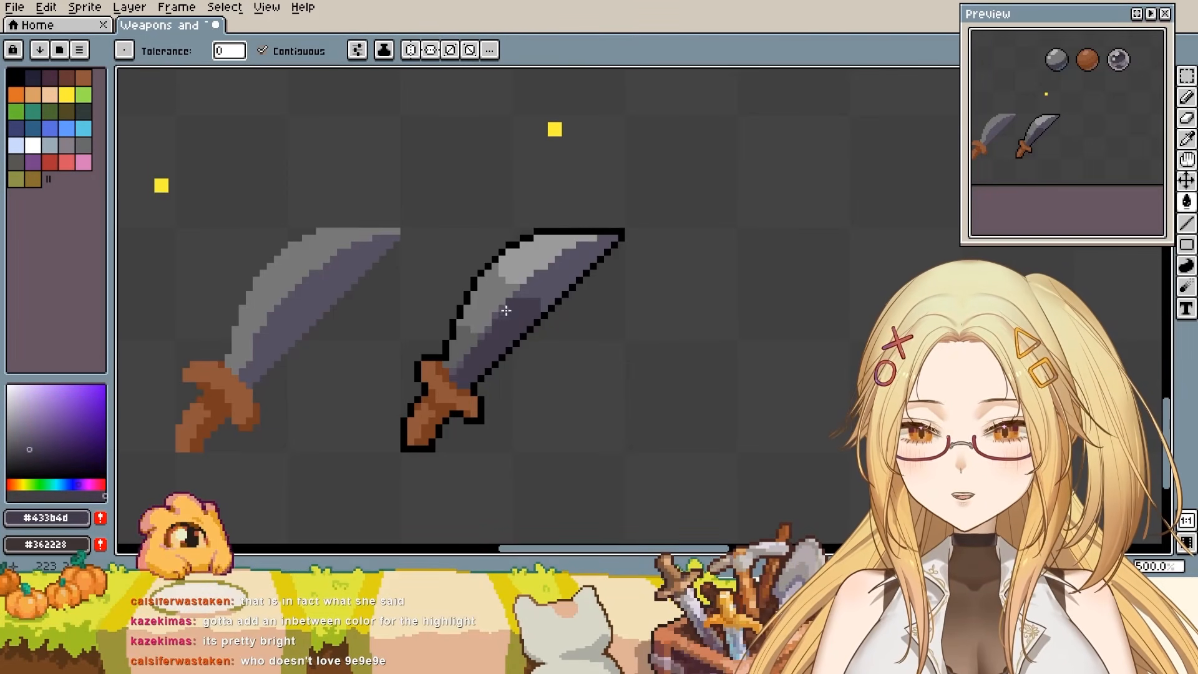
{"action": "key", "text": "b"}
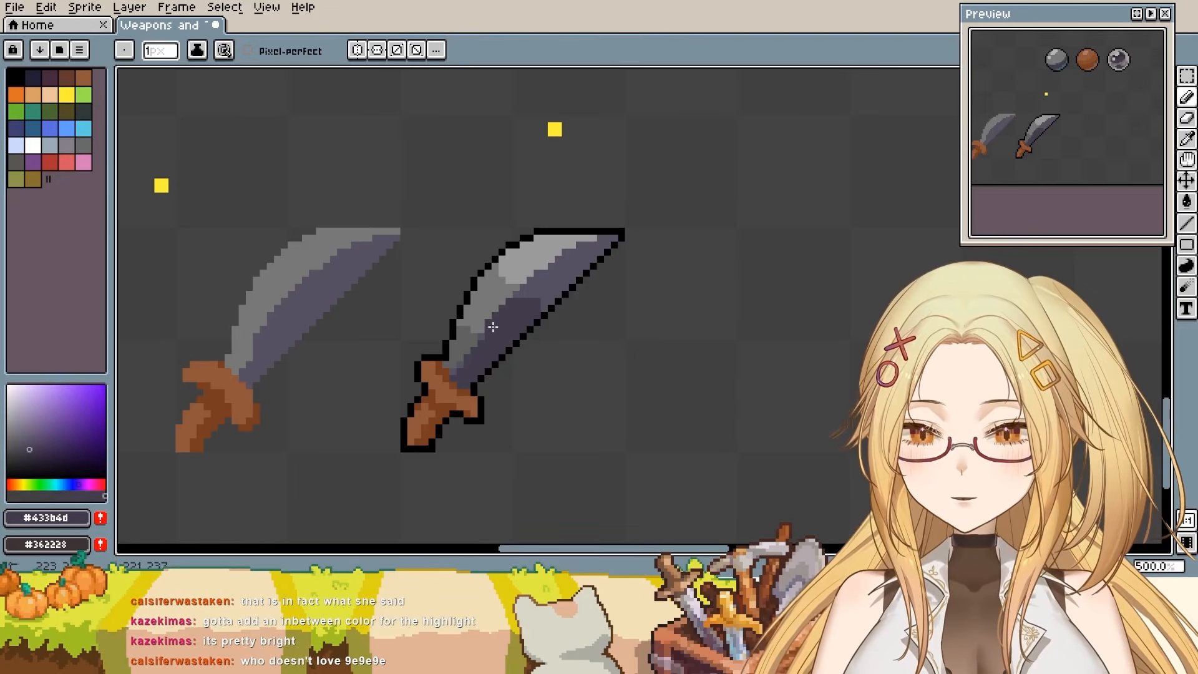
{"action": "left_click", "coordinate": [510, 313], "text": "alt"}
{"action": "left_click", "coordinate": [55, 484]}
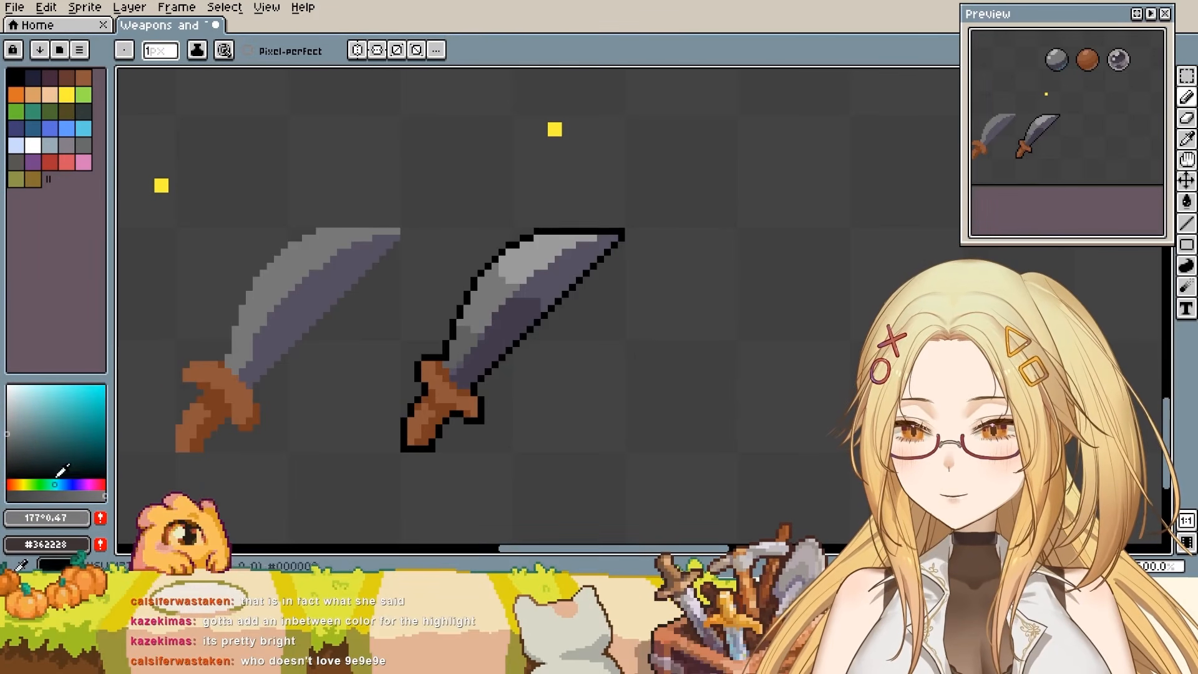
{"action": "left_click", "coordinate": [24, 430]}
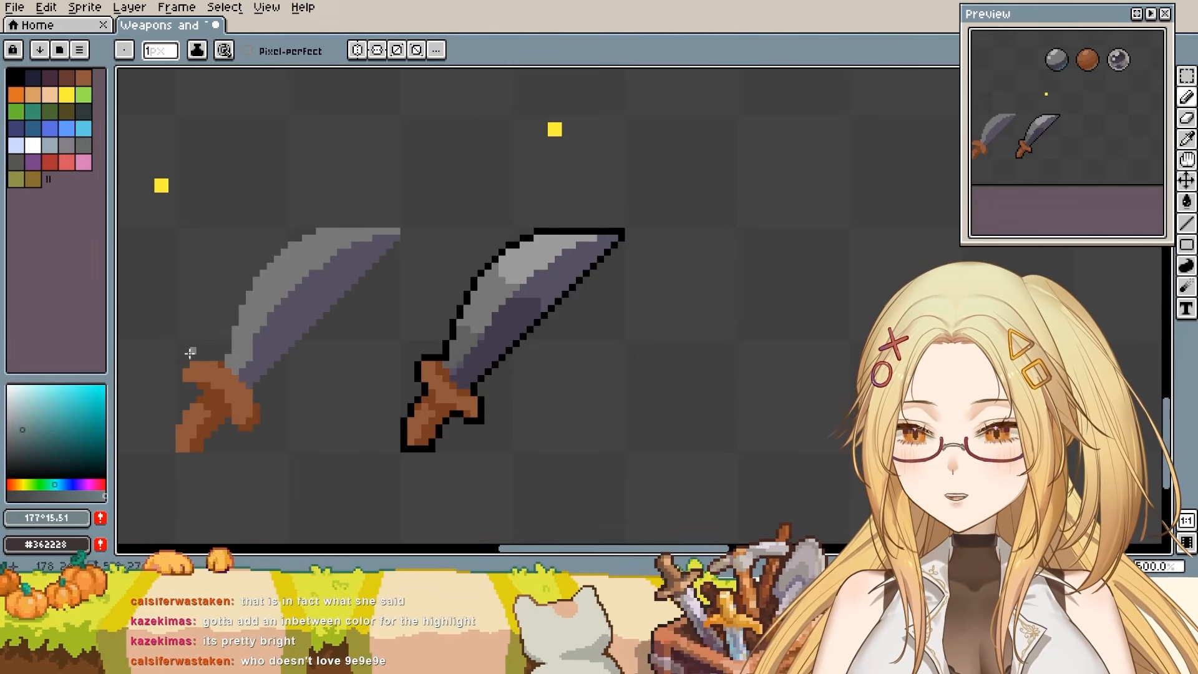
{"action": "left_click_drag", "start_coordinate": [481, 294], "coordinate": [473, 308]}
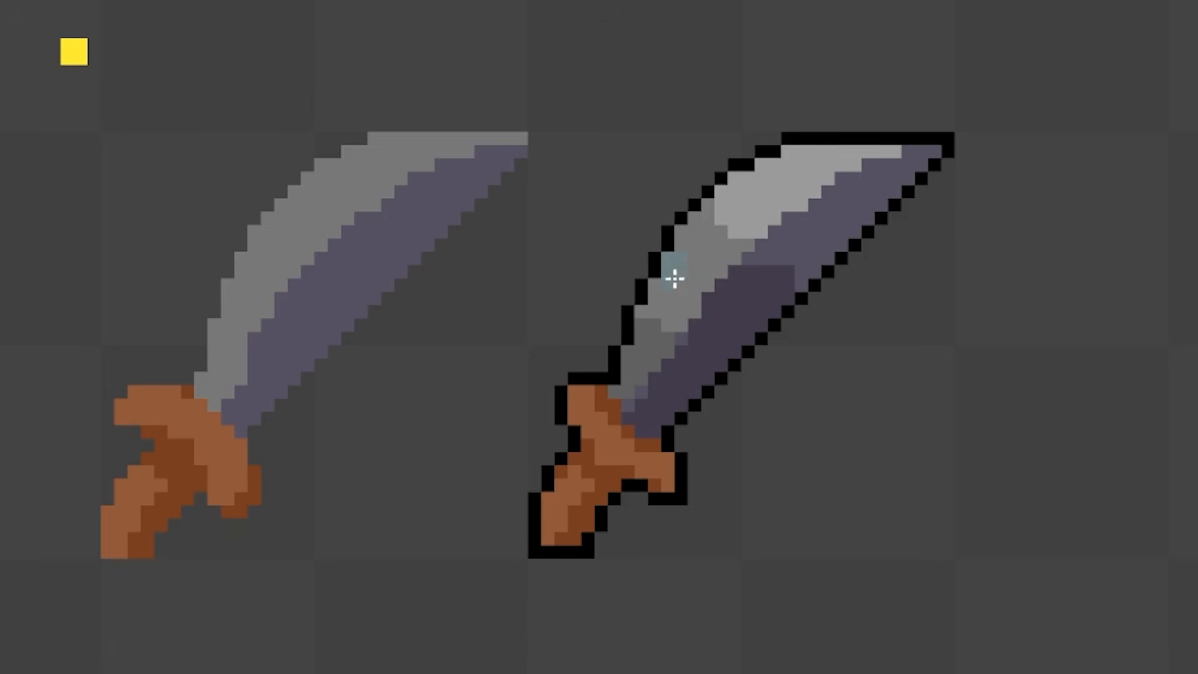
{"action": "mouse_move", "coordinate": [664, 291]}
{"action": "left_mouse_down"}
{"action": "mouse_move", "coordinate": [655, 308]}
{"action": "mouse_move", "coordinate": [689, 304]}
{"action": "mouse_move", "coordinate": [701, 283]}
{"action": "left_mouse_up"}
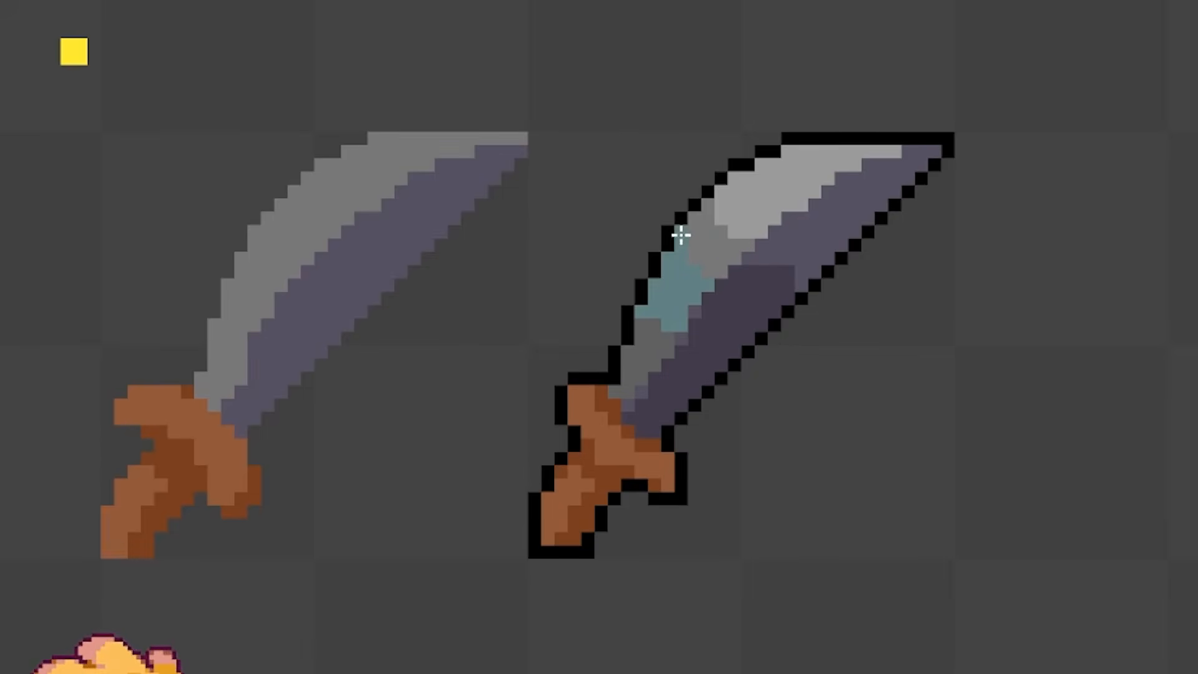
{"action": "mouse_move", "coordinate": [677, 309]}
{"action": "left_mouse_down"}
{"action": "mouse_move", "coordinate": [647, 347]}
{"action": "mouse_move", "coordinate": [659, 347]}
{"action": "left_mouse_up"}
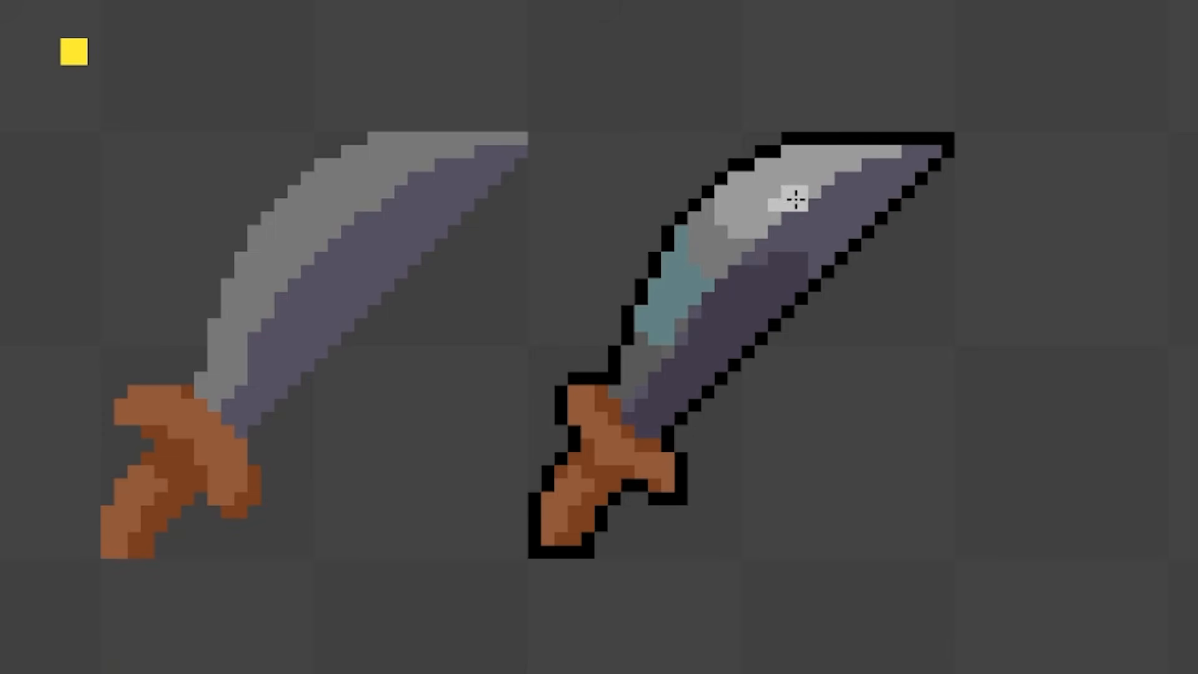
- Paint a brighter #c1c1c1 highlight along the lower border of the blade's light area, trimming it with #9b9b9b
{"action": "left_click_drag", "start_coordinate": [808, 191], "coordinate": [765, 216]}
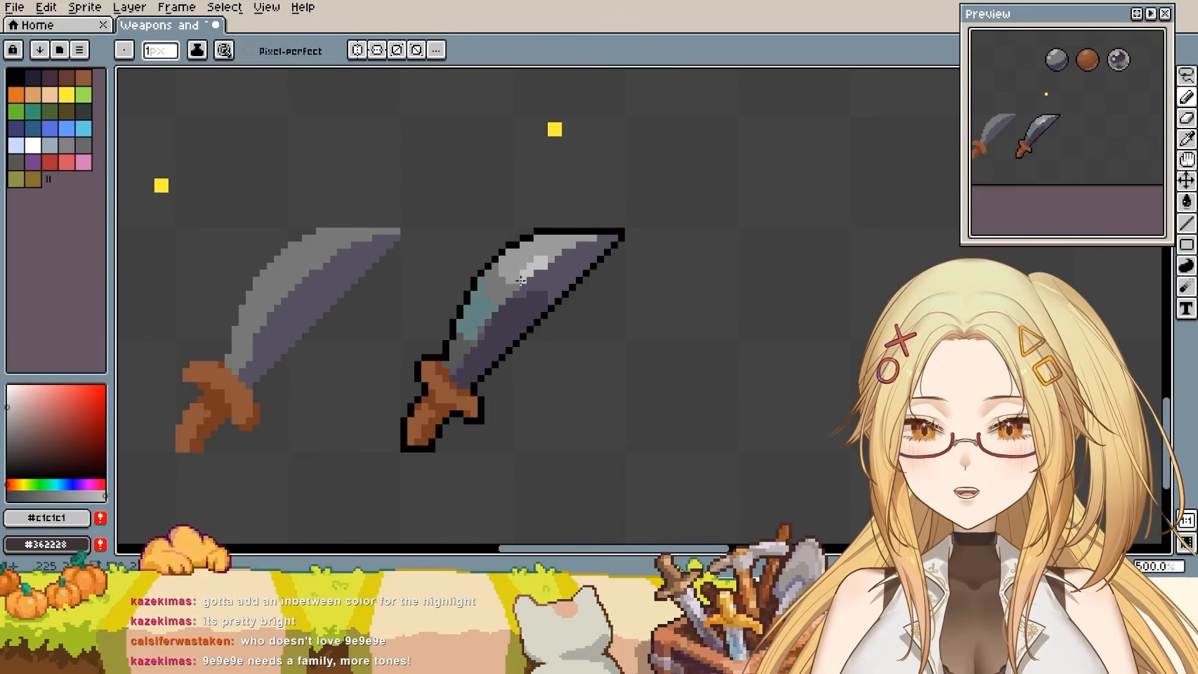
{"action": "left_click", "coordinate": [526, 276]}
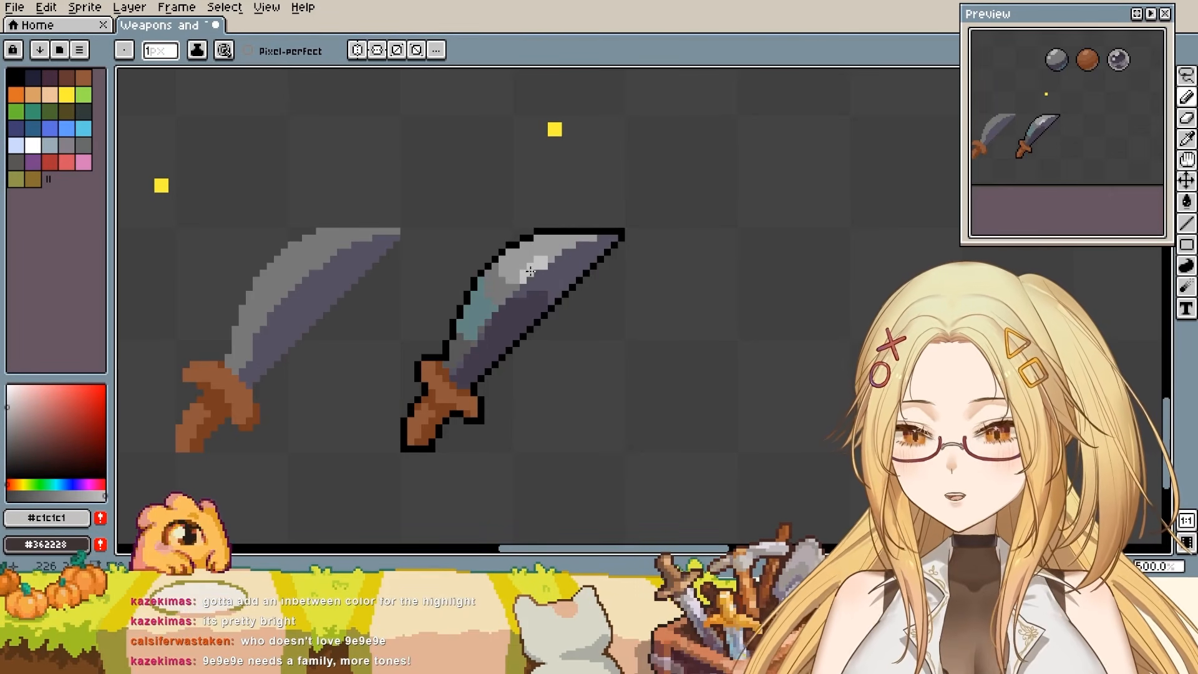
{"action": "left_click", "coordinate": [528, 263], "text": "alt"}
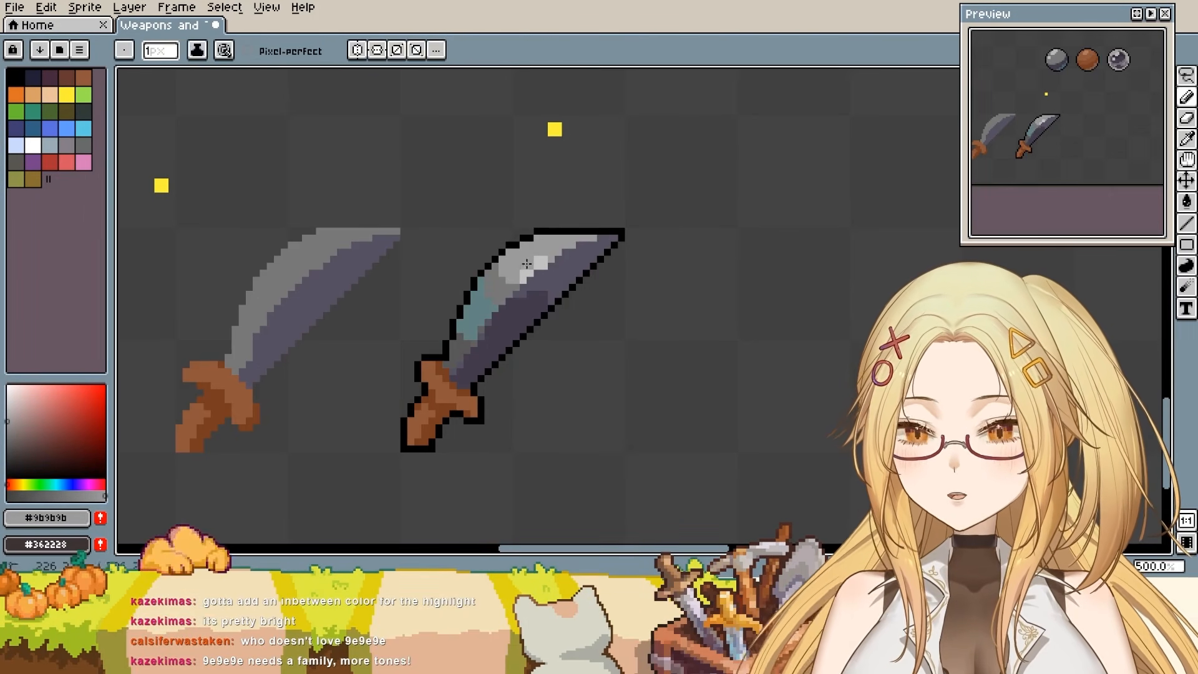
{"action": "left_click", "coordinate": [552, 251], "text": "alt"}
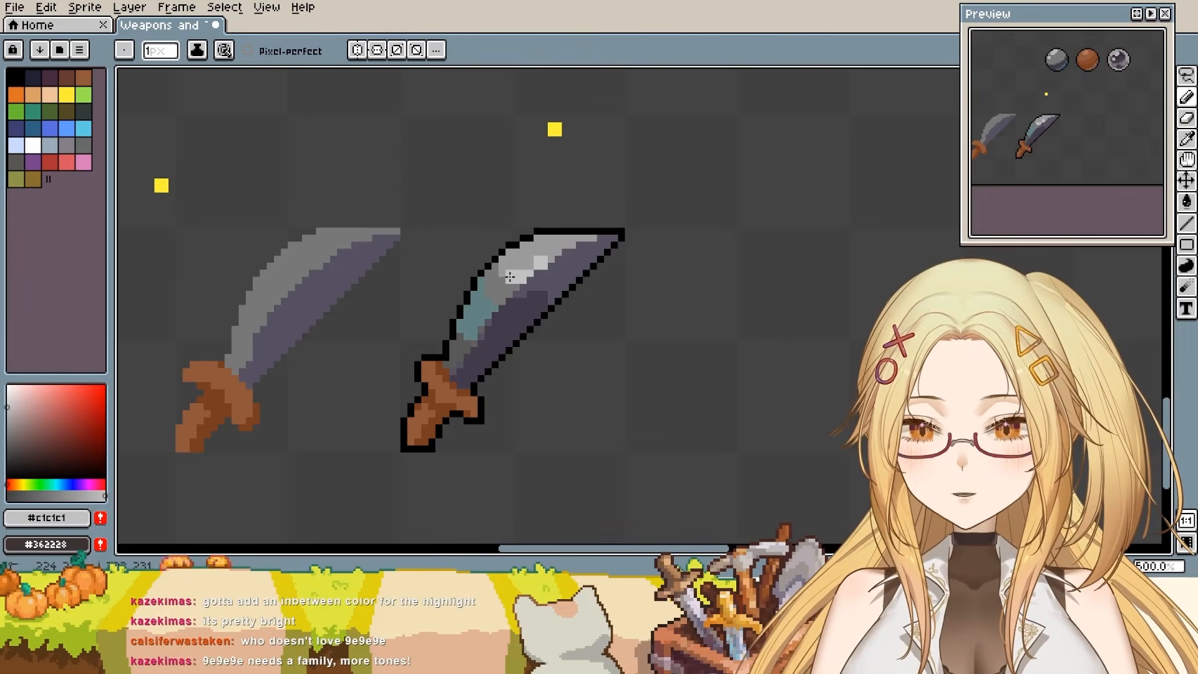
{"action": "left_click", "coordinate": [509, 268], "text": "alt"}
{"action": "left_click", "coordinate": [509, 273]}
{"action": "left_click", "coordinate": [524, 274], "text": "alt"}
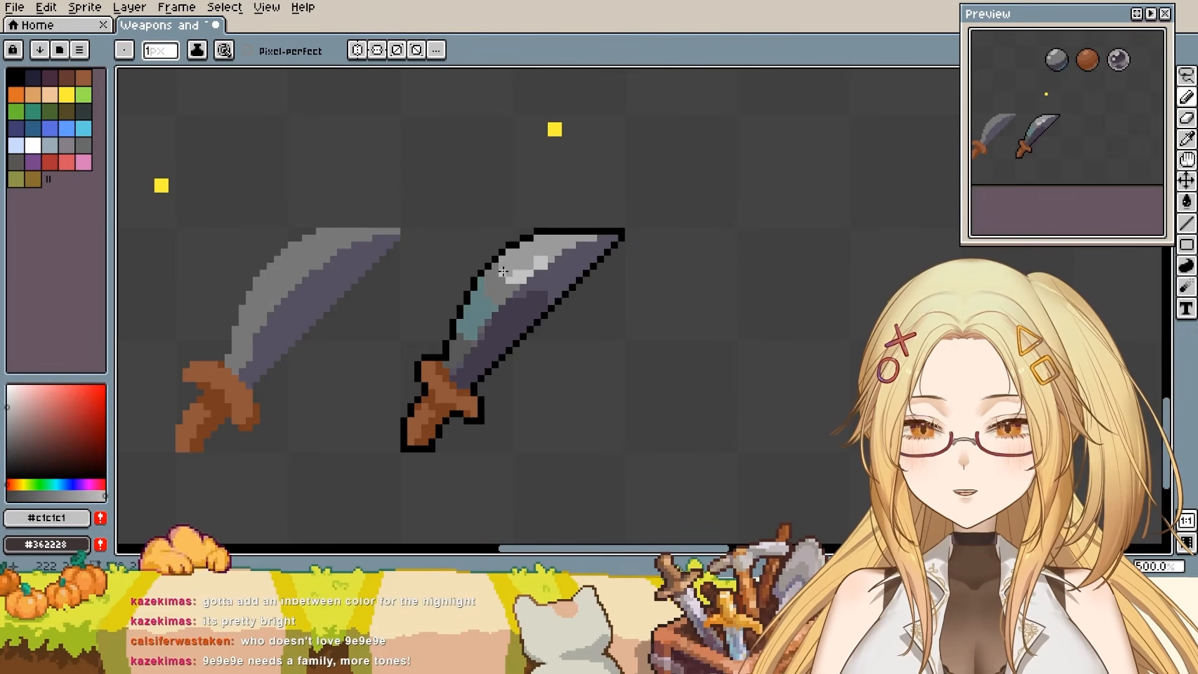
{"action": "left_click", "coordinate": [524, 275], "text": "alt"}
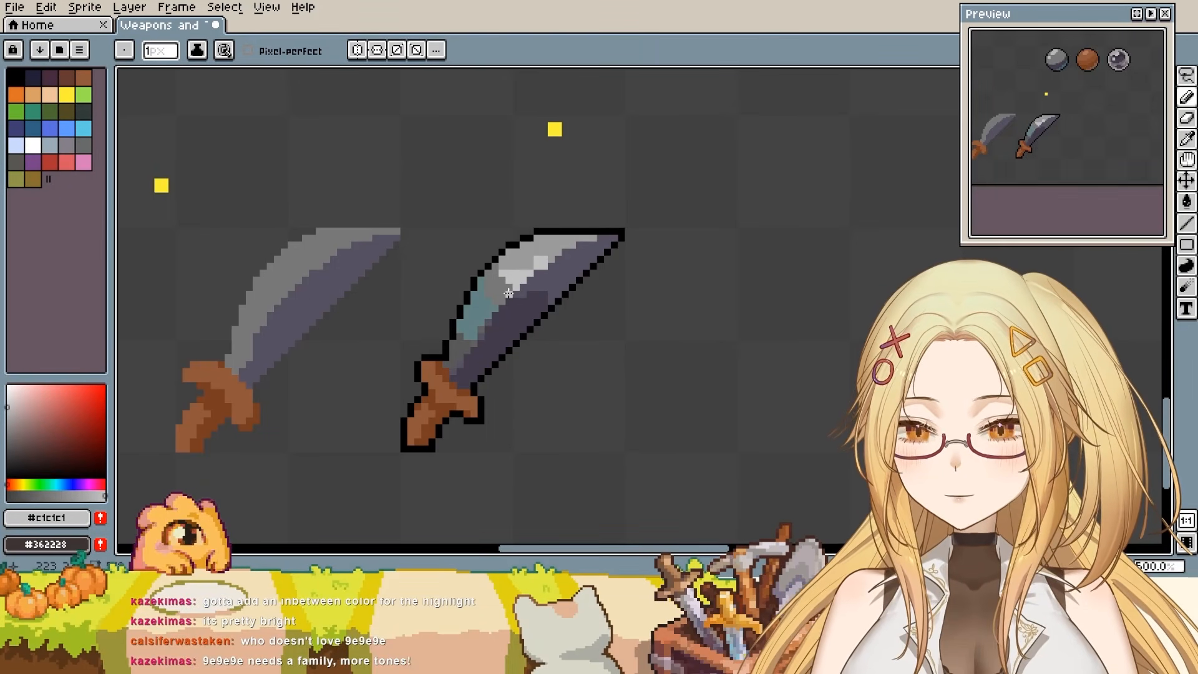
- Extend the blade highlight down along the shadow's border, blending its lower end with #9b9b9b pixels
{"action": "left_click", "coordinate": [508, 296], "text": "alt"}
{"action": "left_click", "coordinate": [532, 254], "text": "alt"}
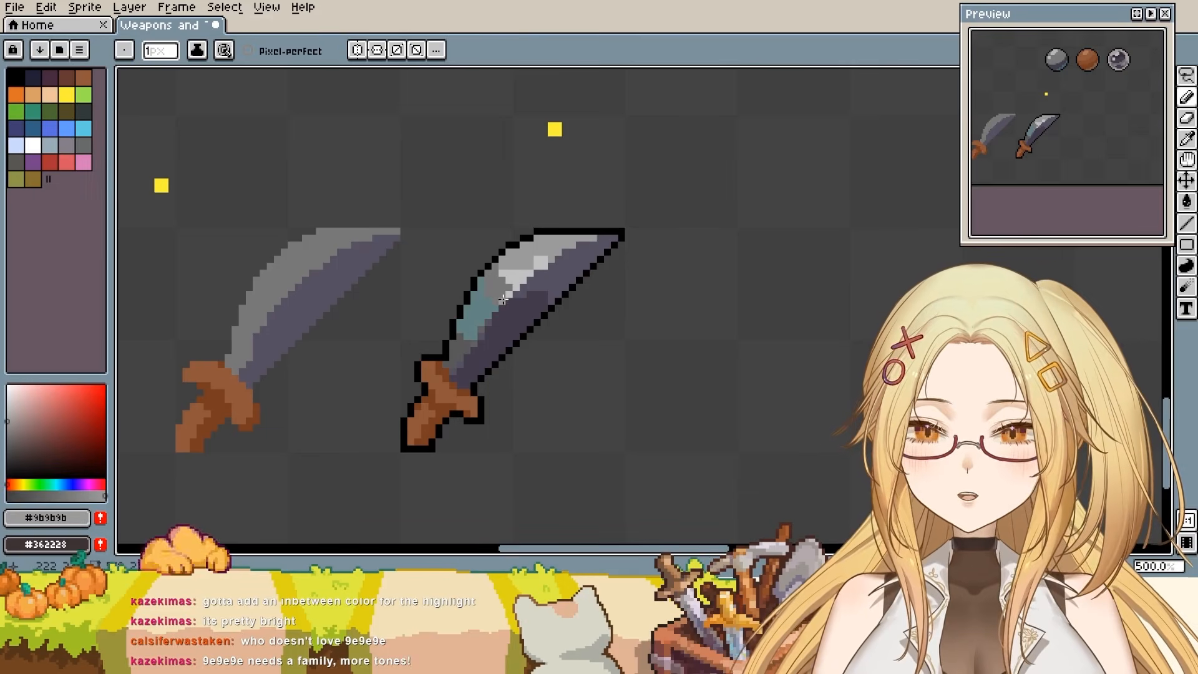
{"action": "key", "text": "ctrl+z"}
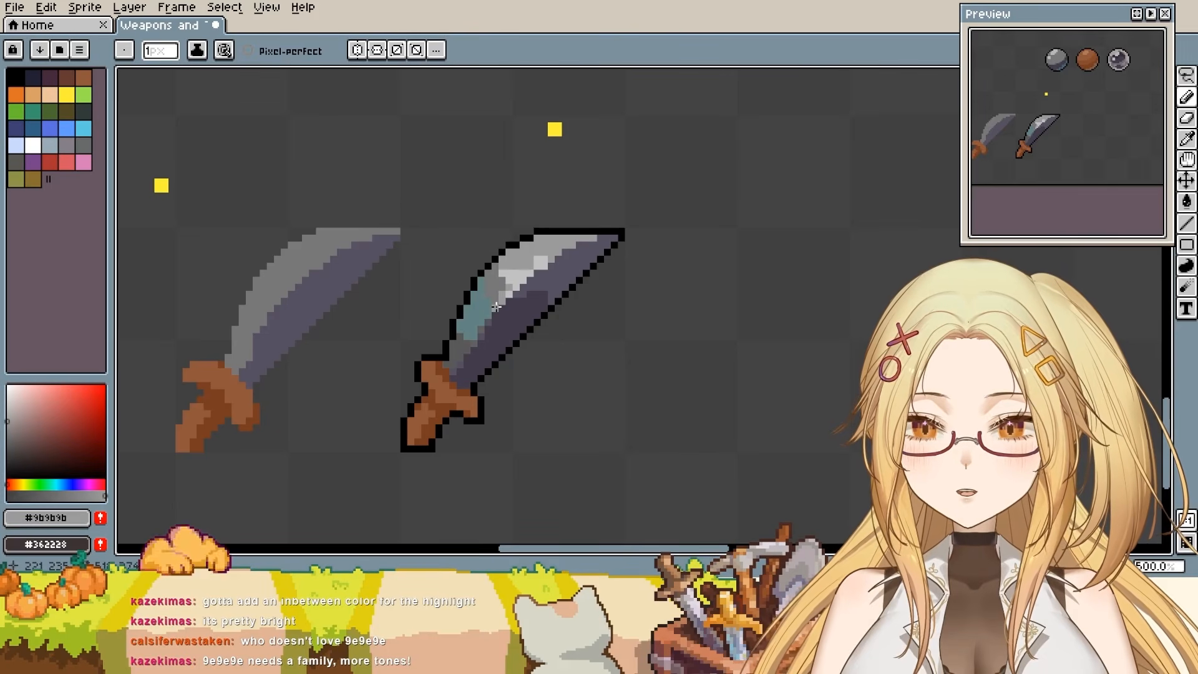
{"action": "left_click", "coordinate": [514, 275], "text": "alt"}
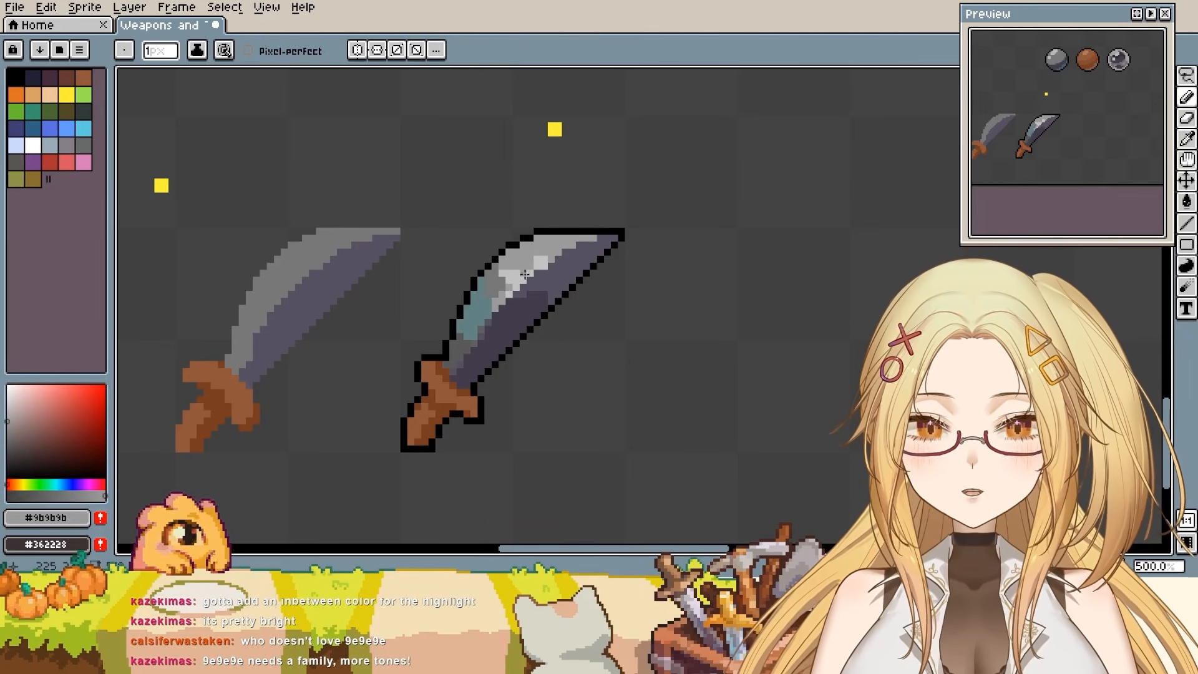
- Spread the #c1c1c1 highlight up to the blade's back edge near the tip and break it up with #9b9b9b patches
{"action": "key", "text": "alt"}
{"action": "left_click", "coordinate": [520, 273], "text": "alt"}
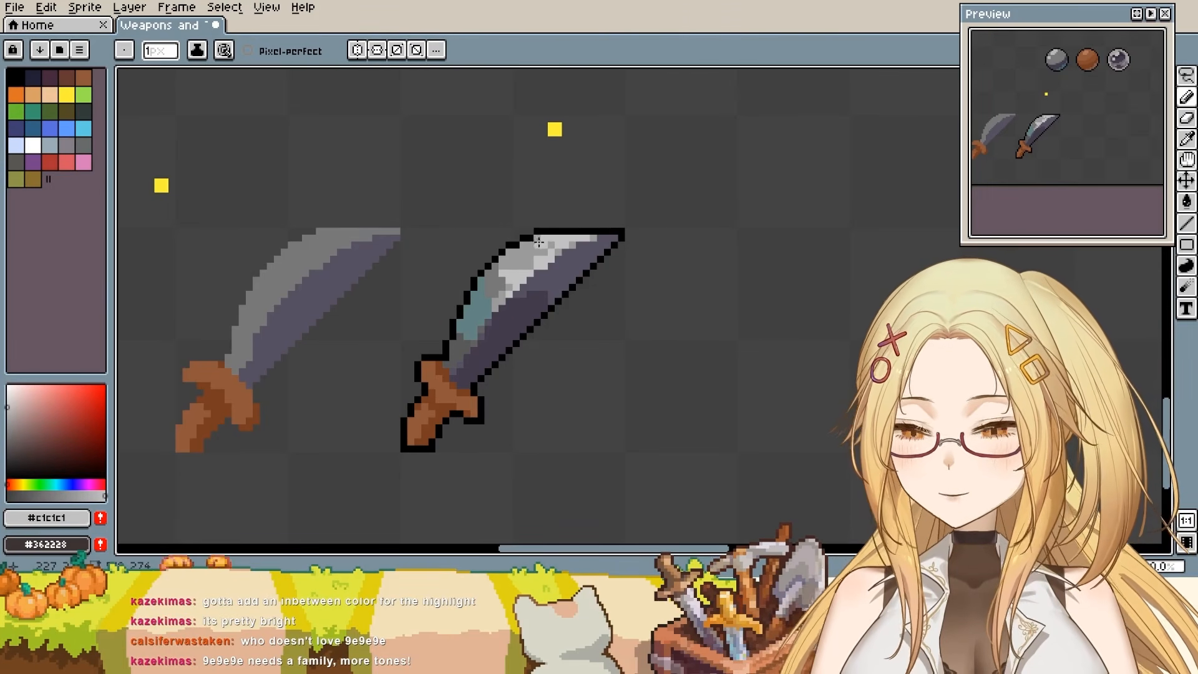
{"action": "key", "text": "b"}
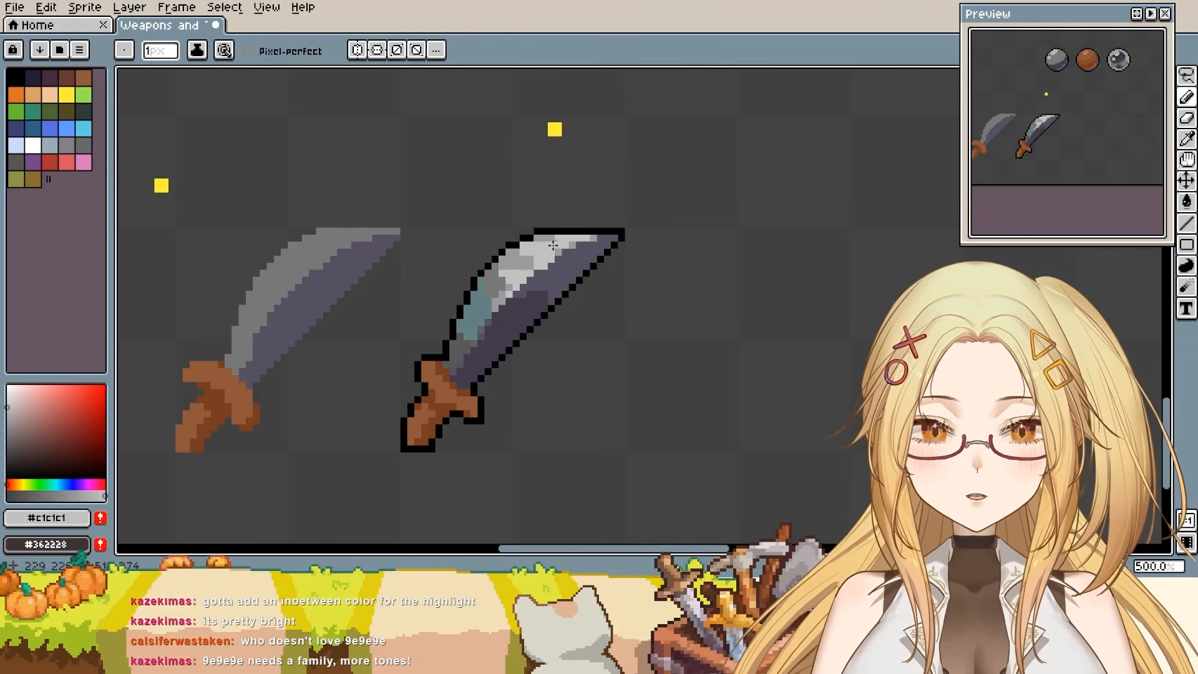
{"action": "left_click", "coordinate": [531, 254], "text": "alt"}
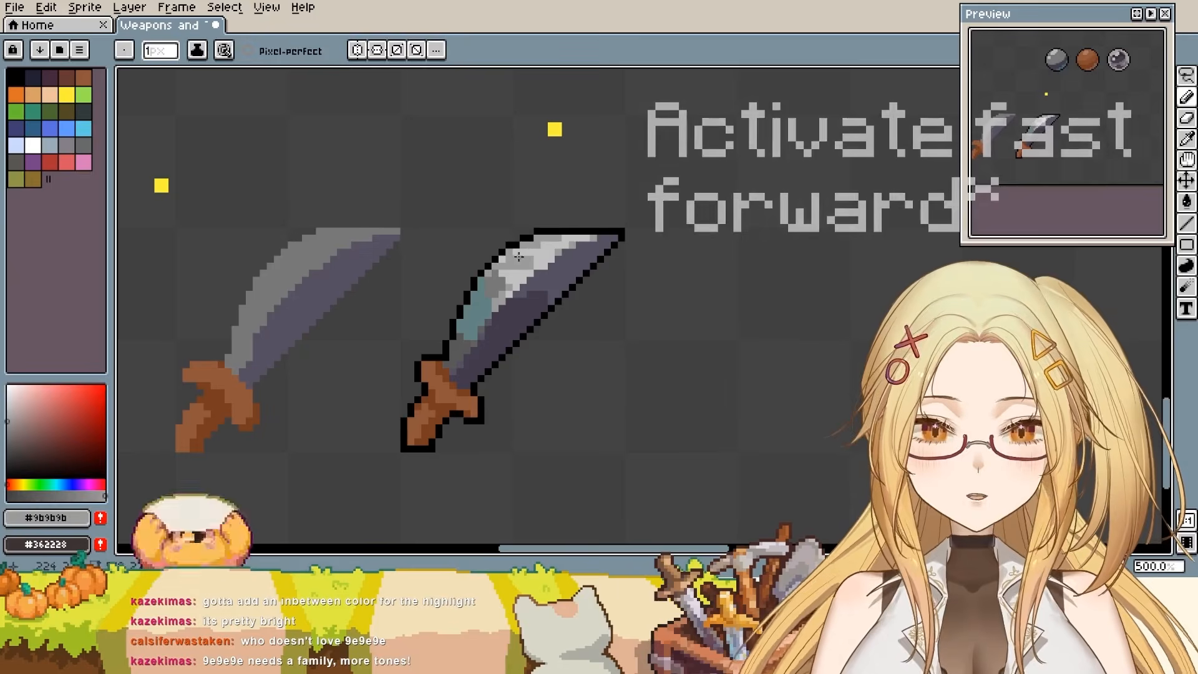
{"action": "left_click", "coordinate": [551, 245], "text": "alt"}
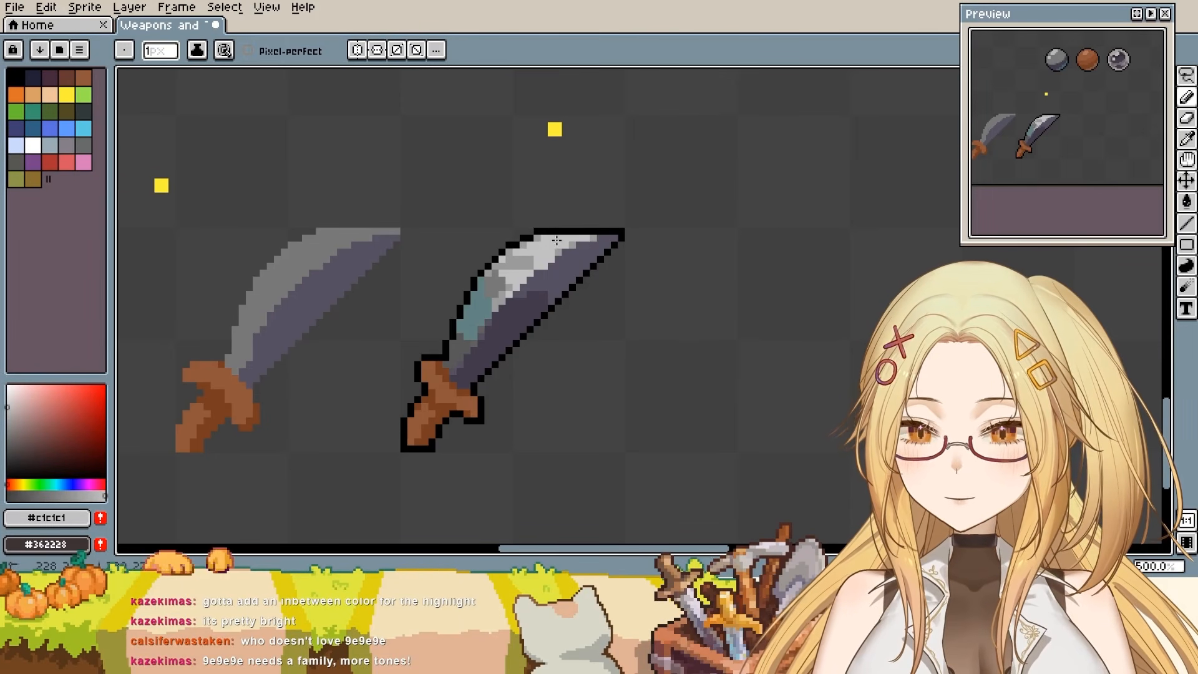
{"action": "left_click", "coordinate": [530, 253], "text": "alt"}
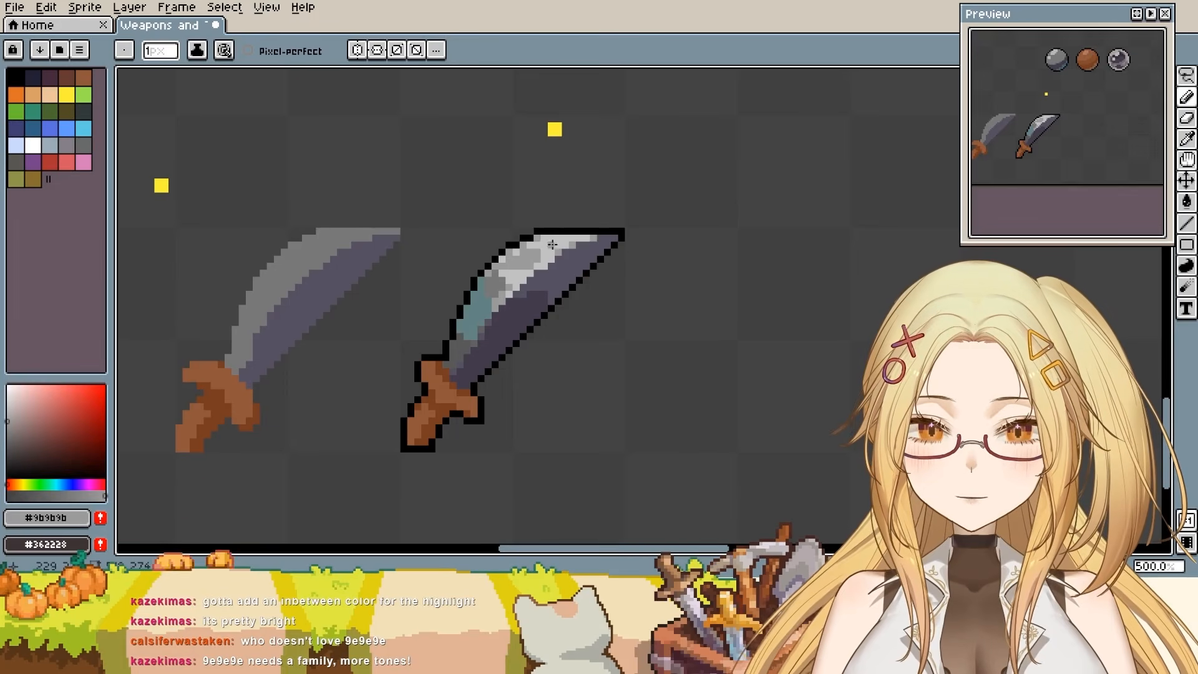
{"action": "key", "text": "alt"}
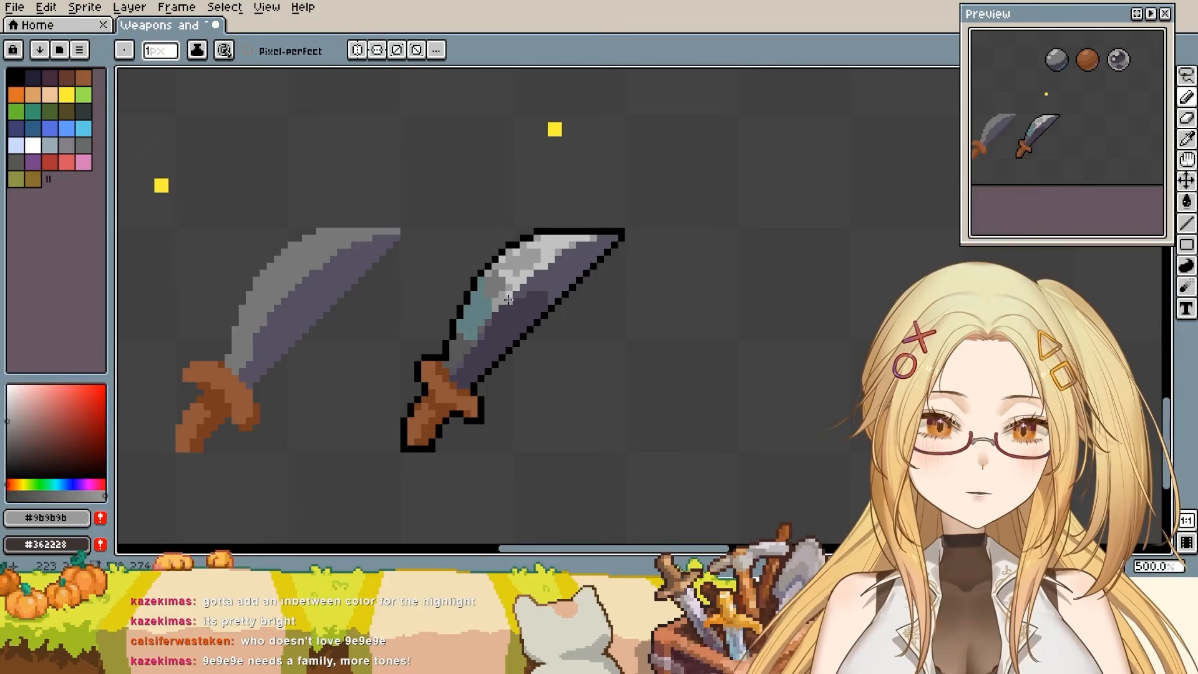
{"action": "key", "text": "alt"}
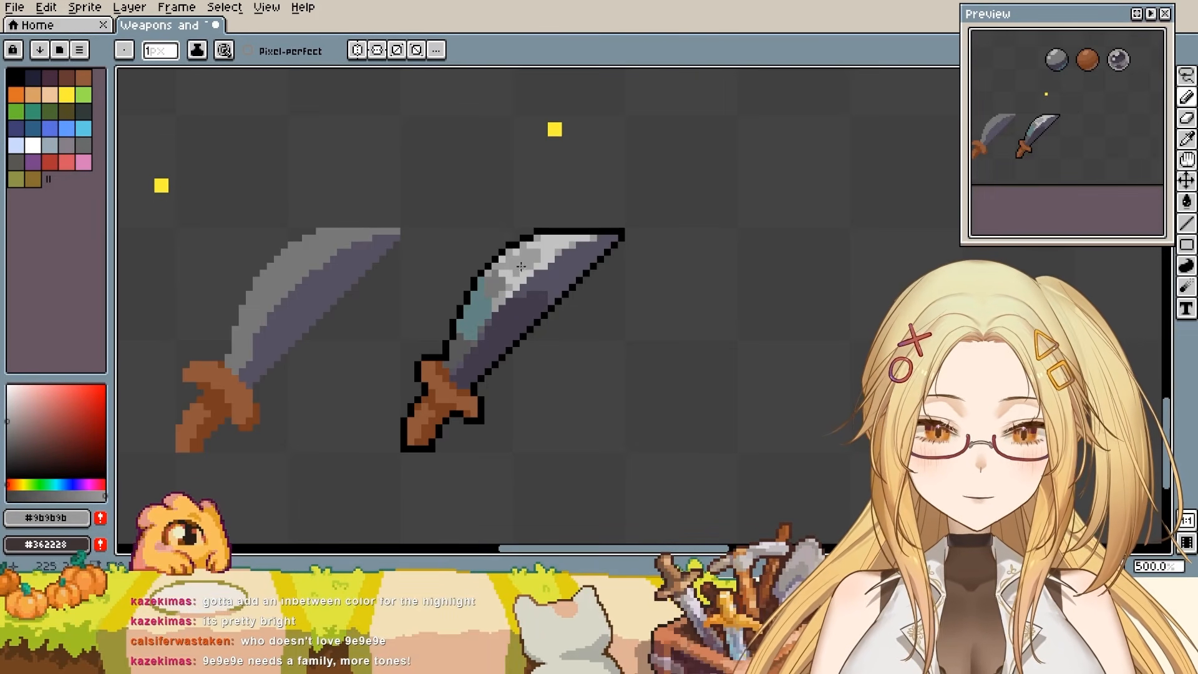
{"action": "key", "text": "alt"}
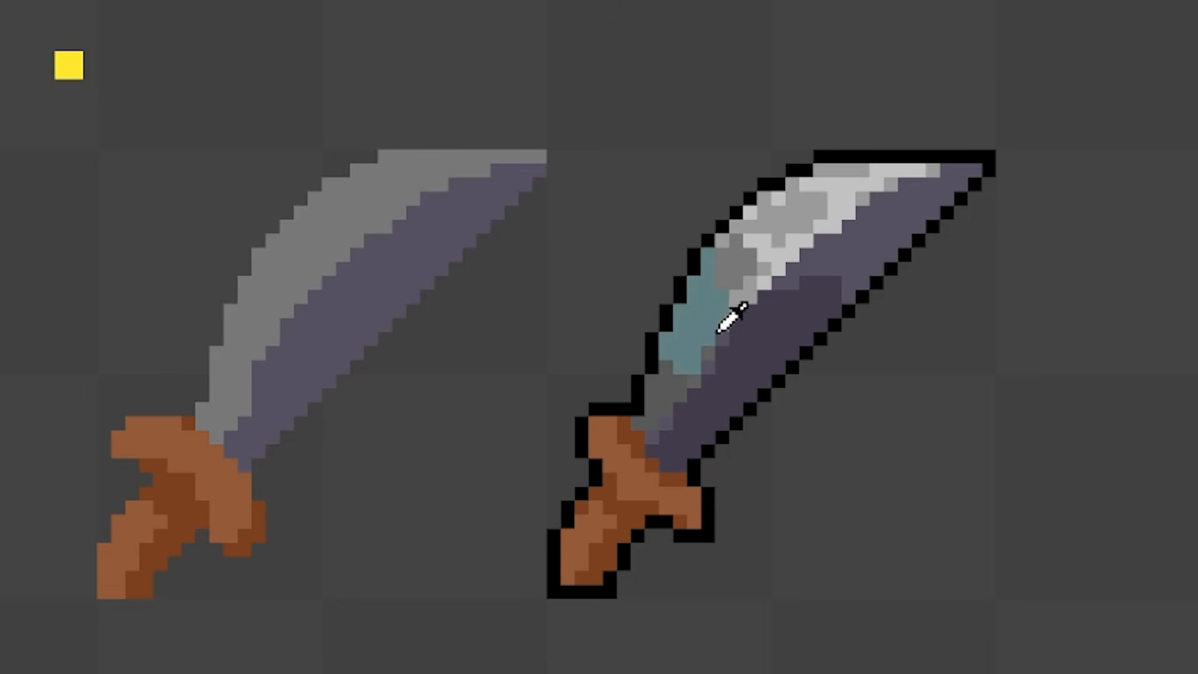
- Break up the teal patch on the lower blade with grey pixels and sample #433b4d and #575061 from its shadow
{"action": "left_click_drag", "start_coordinate": [718, 336], "coordinate": [707, 353]}
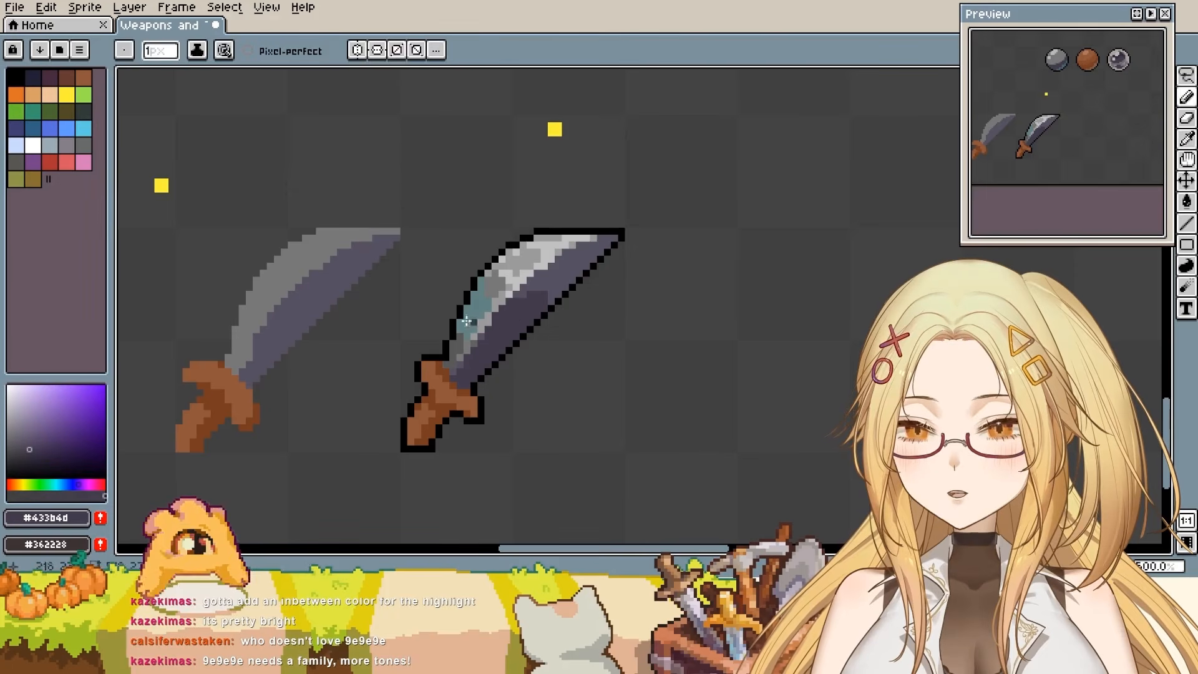
{"action": "left_click", "coordinate": [494, 341], "text": "alt"}
{"action": "left_click", "coordinate": [497, 328], "text": "alt"}
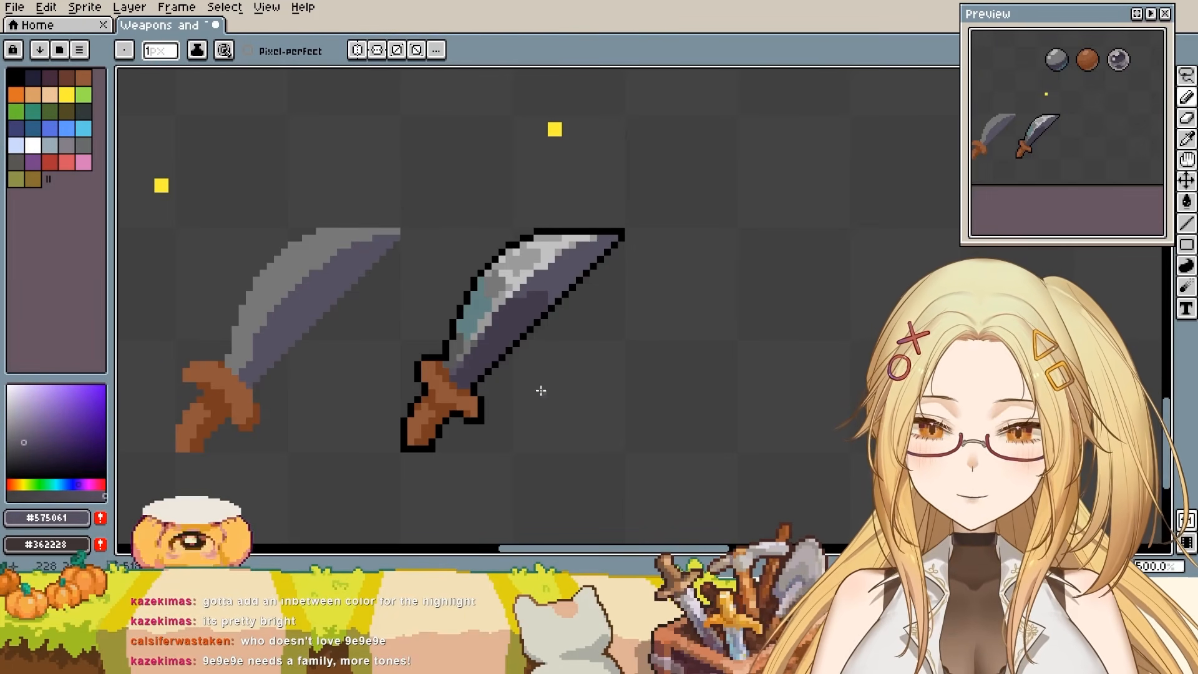
{"action": "mouse_move", "coordinate": [655, 456]}
{"action": "left_mouse_down"}
{"action": "mouse_move", "coordinate": [519, 386]}
{"action": "mouse_move", "coordinate": [566, 449]}
{"action": "left_mouse_up"}
{"action": "key", "text": "ctrl+z"}
{"action": "key", "text": "ctrl+z"}
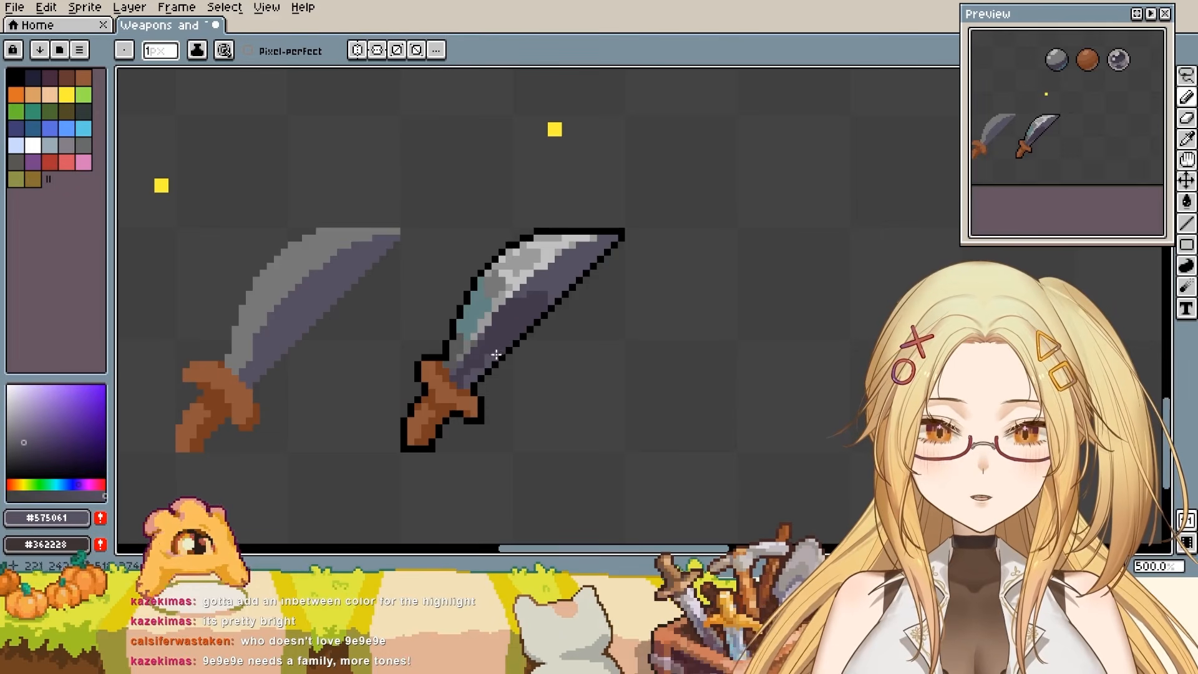
{"action": "left_click", "coordinate": [494, 353], "text": "alt"}
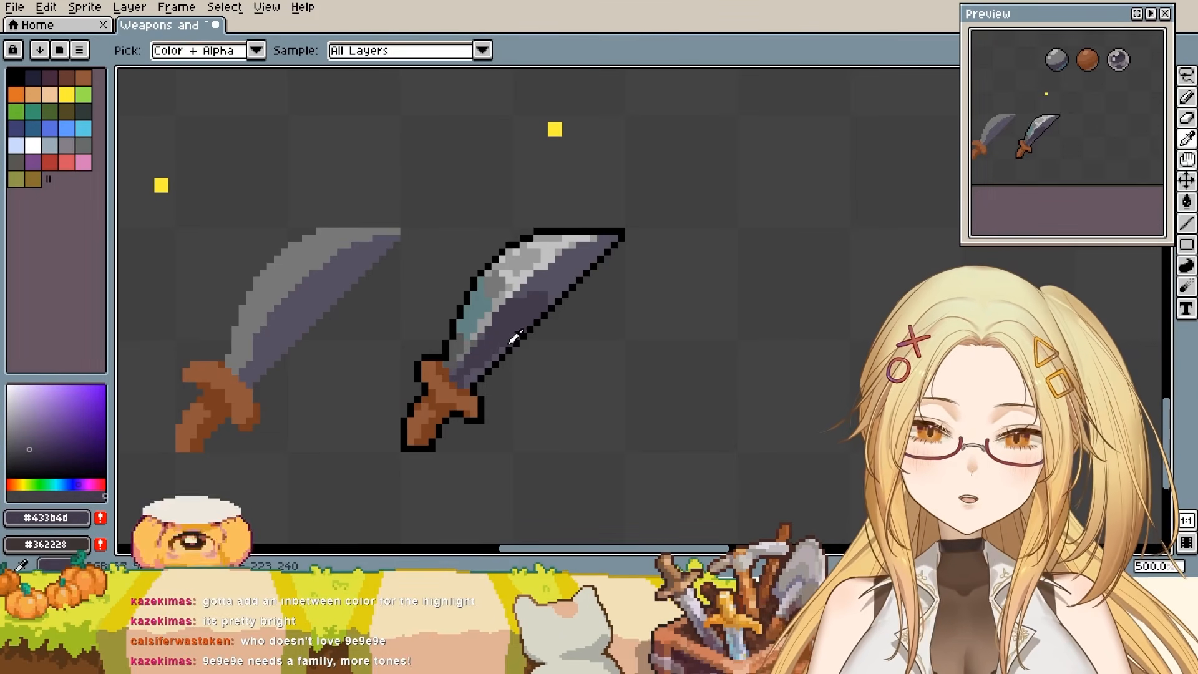
{"action": "left_click", "coordinate": [494, 356], "text": "alt"}
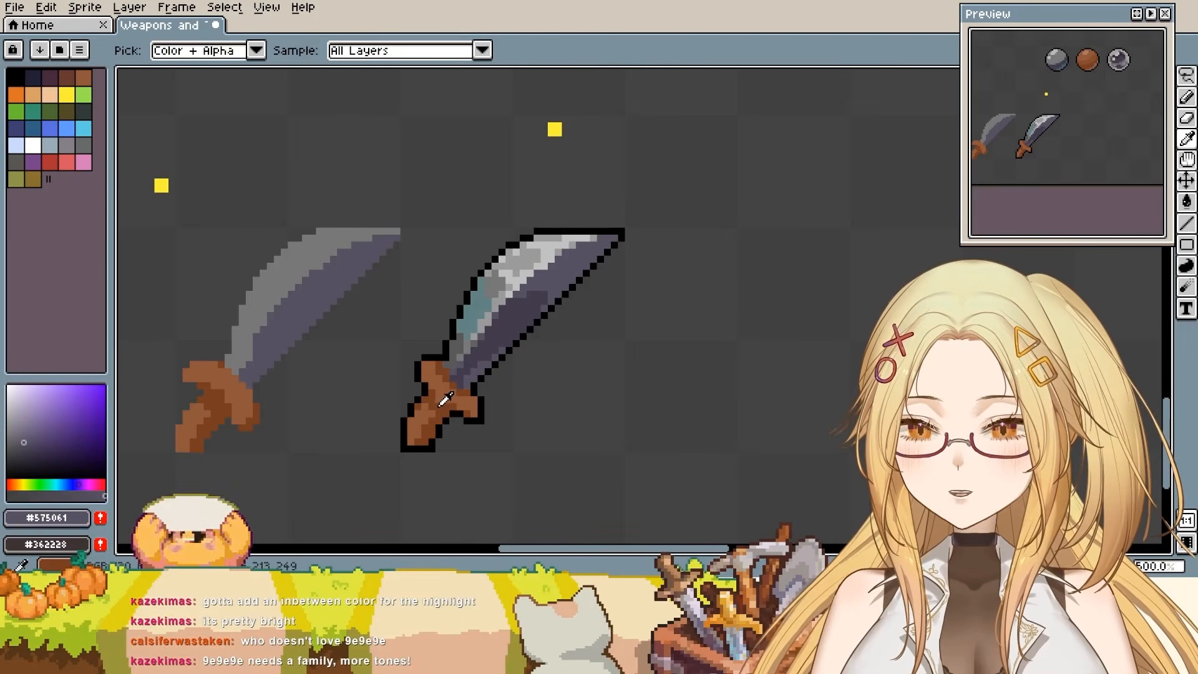
- Sample the handle's #783d21 brown and darken it to #61311b for a deeper handle shadow
{"action": "left_click", "coordinate": [669, 515], "text": "alt"}
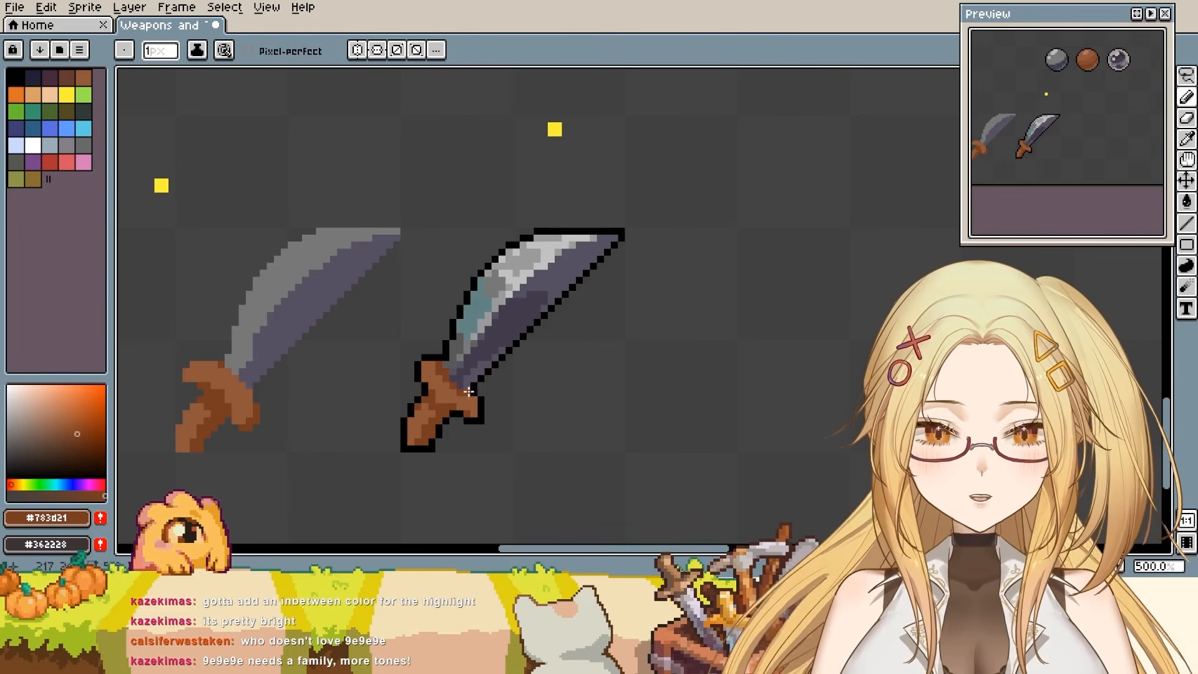
{"action": "key", "text": "space"}
{"action": "mouse_move", "coordinate": [527, 361]}
{"action": "left_mouse_down"}
{"action": "mouse_move", "coordinate": [617, 356]}
{"action": "mouse_move", "coordinate": [602, 356]}
{"action": "left_mouse_up"}
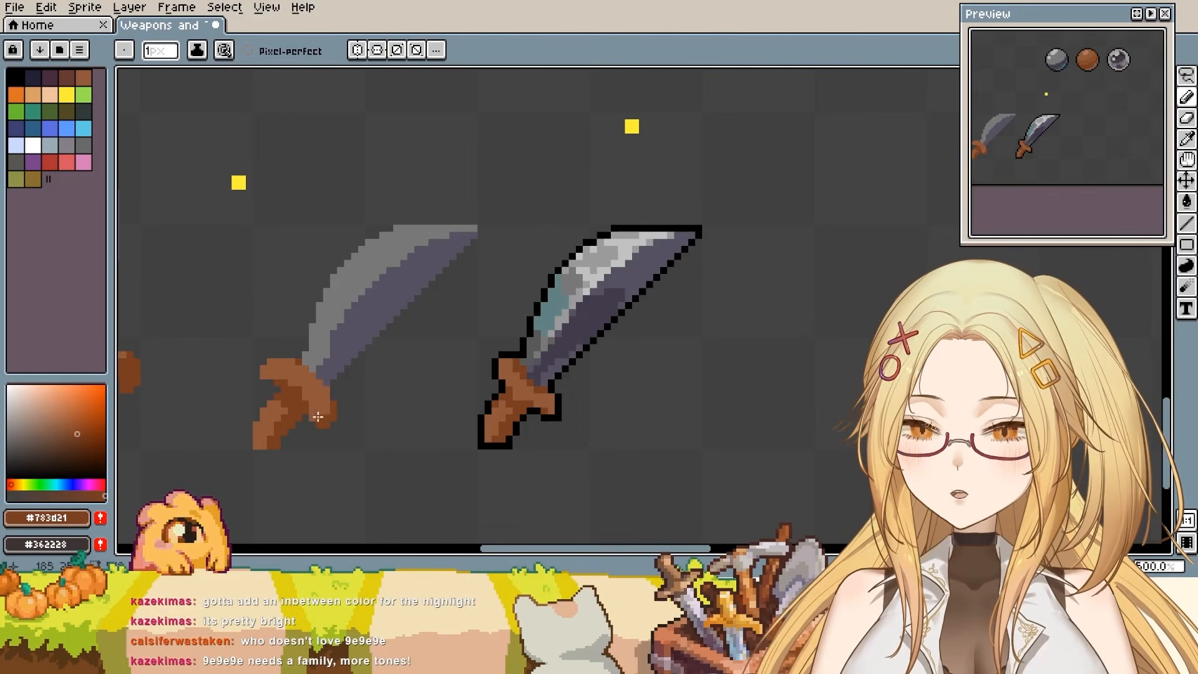
{"action": "left_click", "coordinate": [77, 438]}
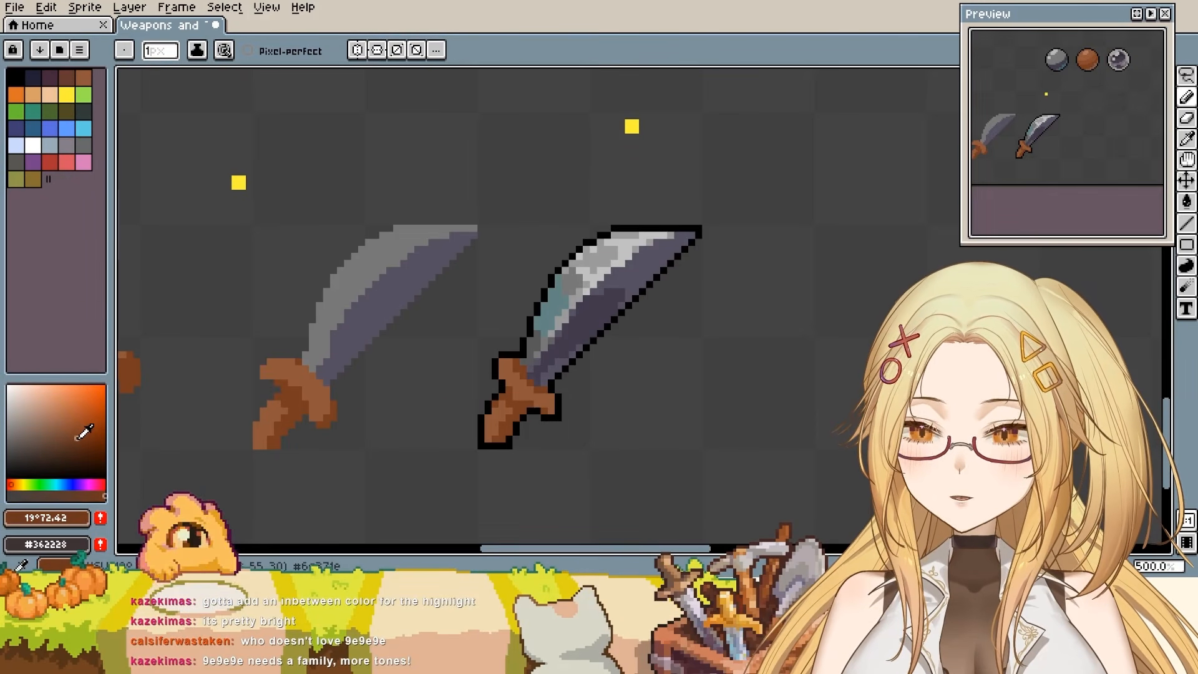
{"action": "left_click", "coordinate": [77, 441]}
{"action": "left_click", "coordinate": [78, 442]}
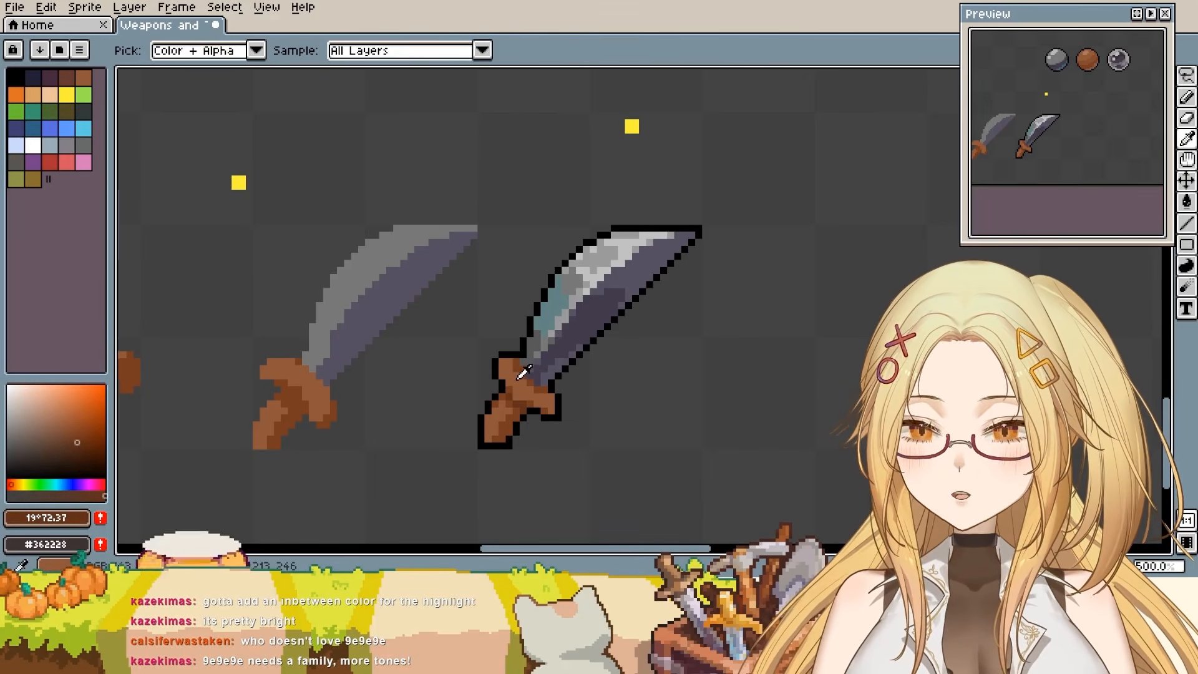
- Shade the grip just below the guard with #61311b, sampling #8f563b and #783d21 from the handle for blending
{"action": "left_click", "coordinate": [523, 374], "text": "alt"}
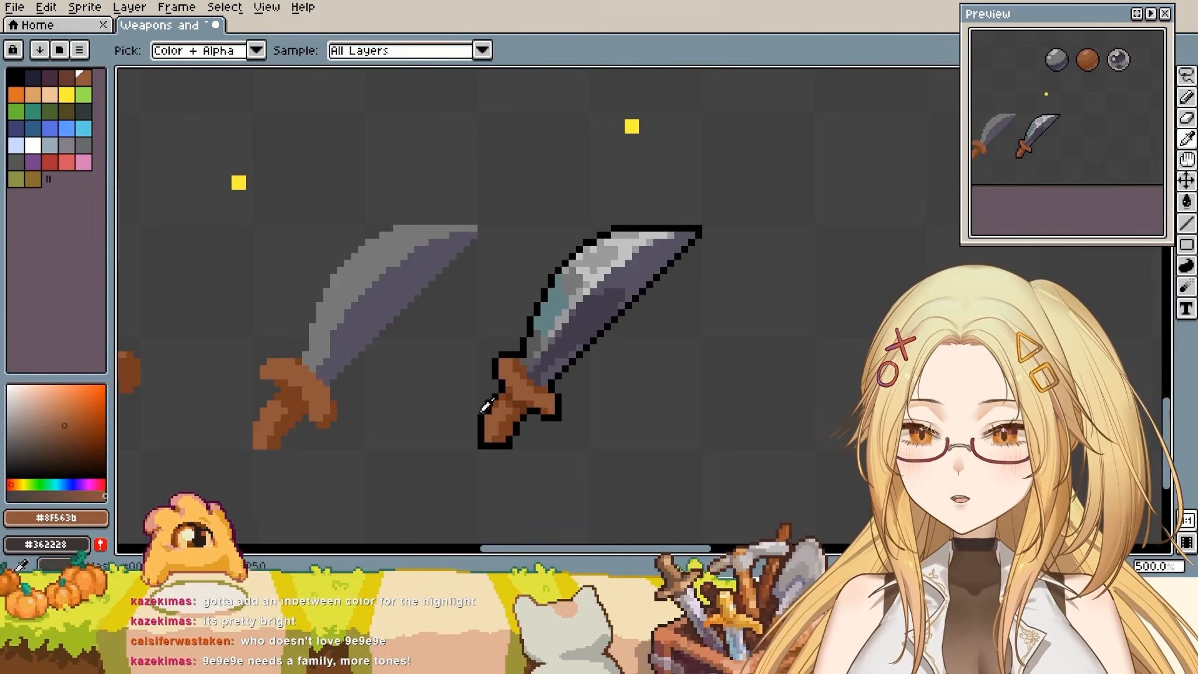
{"action": "left_click", "coordinate": [531, 398], "text": "alt"}
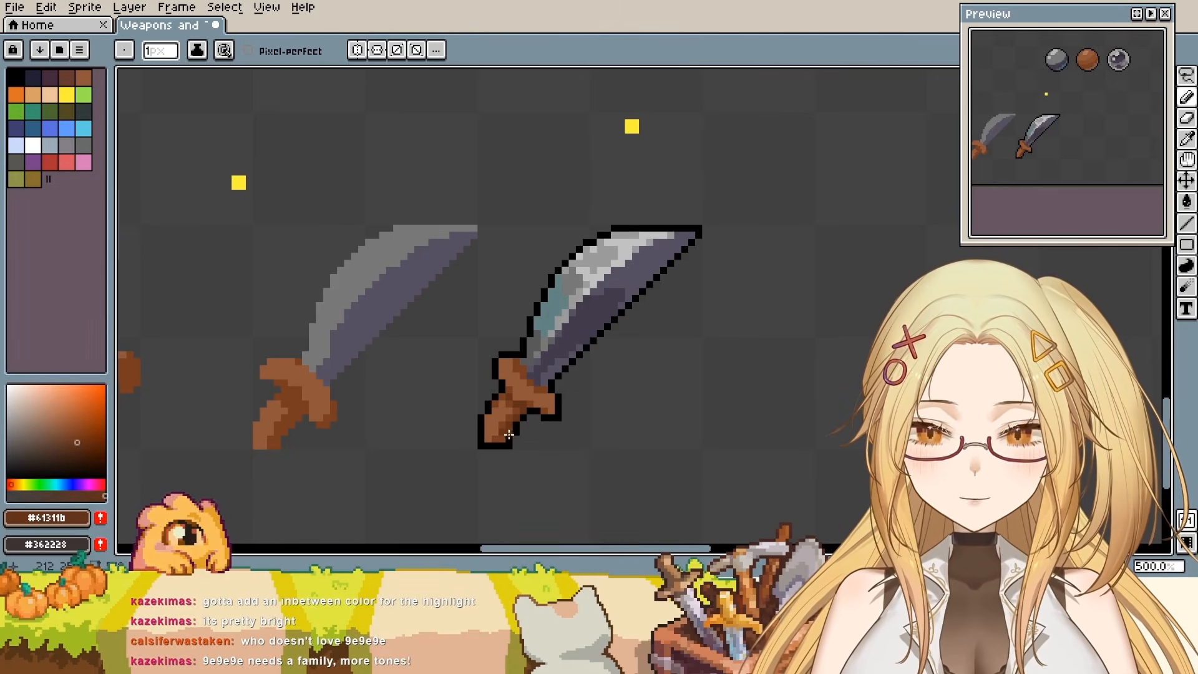
{"action": "left_click", "coordinate": [511, 432], "text": "alt"}
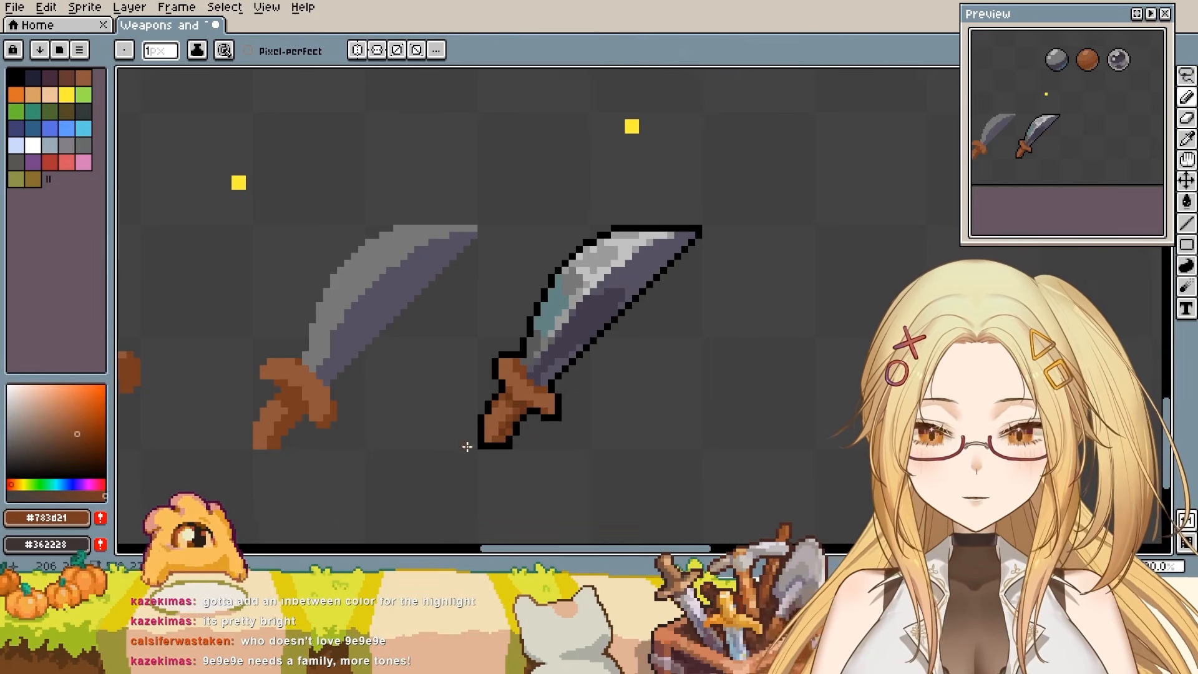
{"action": "scroll", "coordinate": [461, 451], "scroll_direction": "up", "scroll_amount": 3}
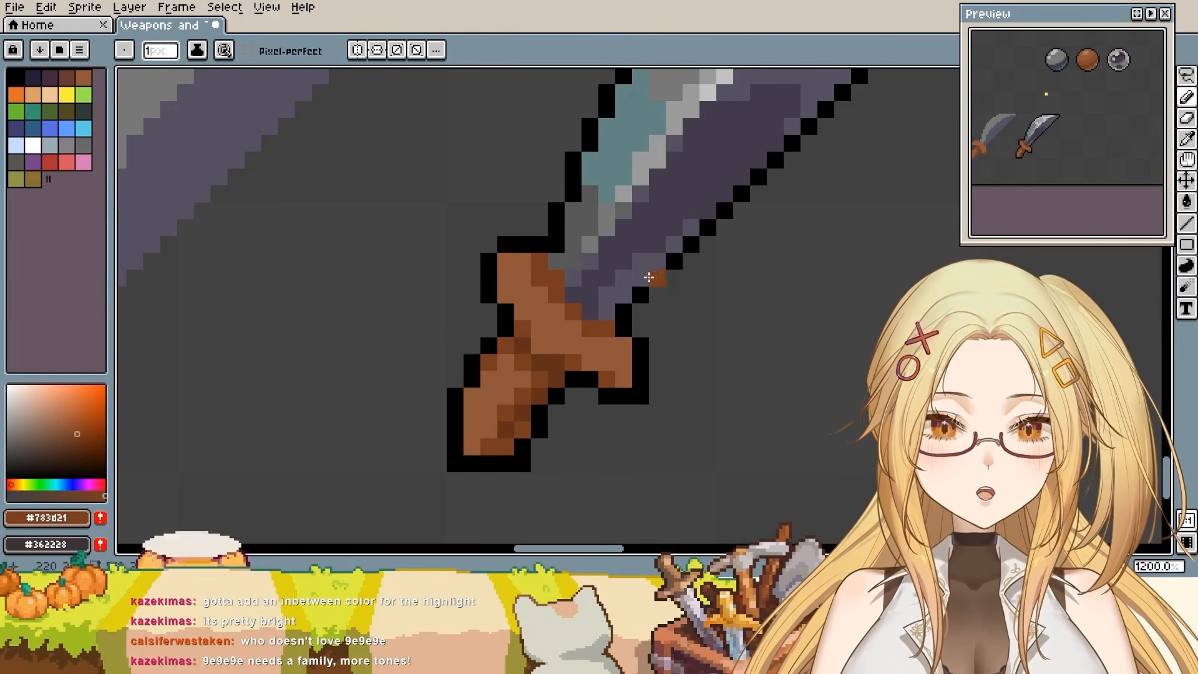
{"action": "left_click", "coordinate": [528, 403], "text": "alt"}
{"action": "left_click_drag", "start_coordinate": [809, 337], "coordinate": [710, 413]}
{"action": "left_click_drag", "start_coordinate": [864, 378], "coordinate": [723, 453]}
{"action": "left_click_drag", "start_coordinate": [814, 461], "coordinate": [774, 479]}
{"action": "left_click", "coordinate": [519, 431], "text": "alt"}
{"action": "left_click_drag", "start_coordinate": [862, 345], "coordinate": [692, 428]}
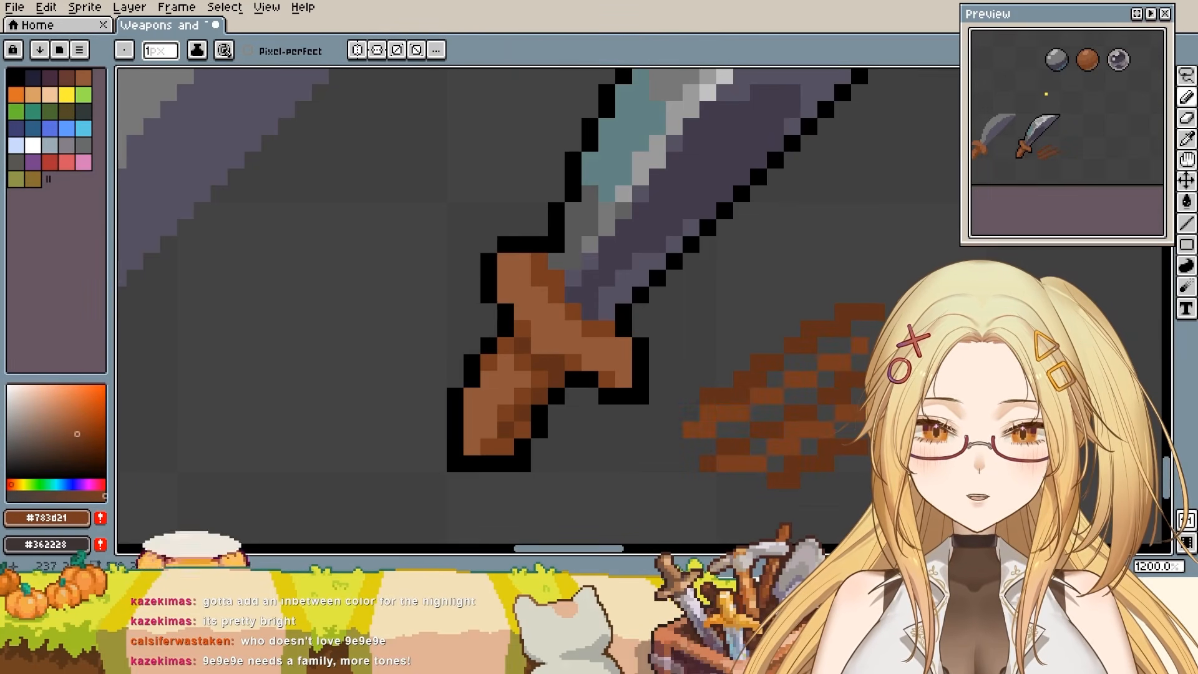
{"action": "key", "text": "ctrl+z"}
{"action": "key", "text": "ctrl+z"}
{"action": "key", "text": "ctrl+z"}
{"action": "key", "text": "ctrl+z"}
{"action": "key", "text": "ctrl+z"}
{"action": "key", "text": "ctrl+z"}
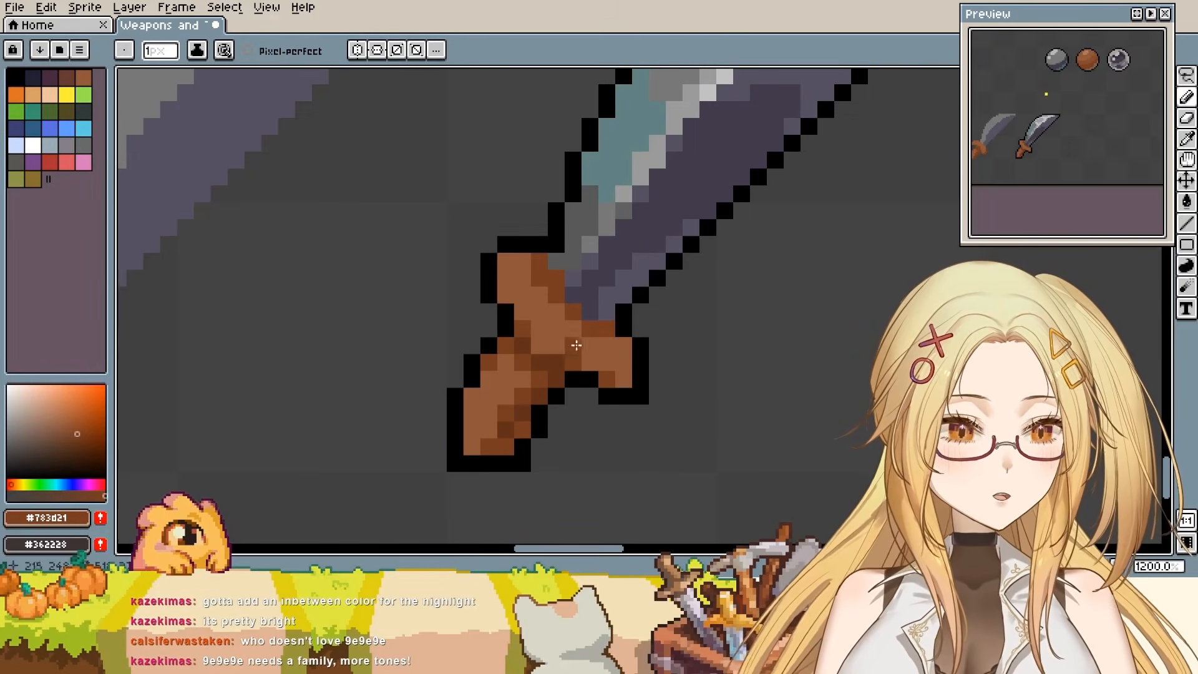
{"action": "key", "text": "ctrl+z"}
- Texture the grip with scattered, checkered single pixels of #61311b and #783d21
{"action": "left_click", "coordinate": [522, 379], "text": "alt"}
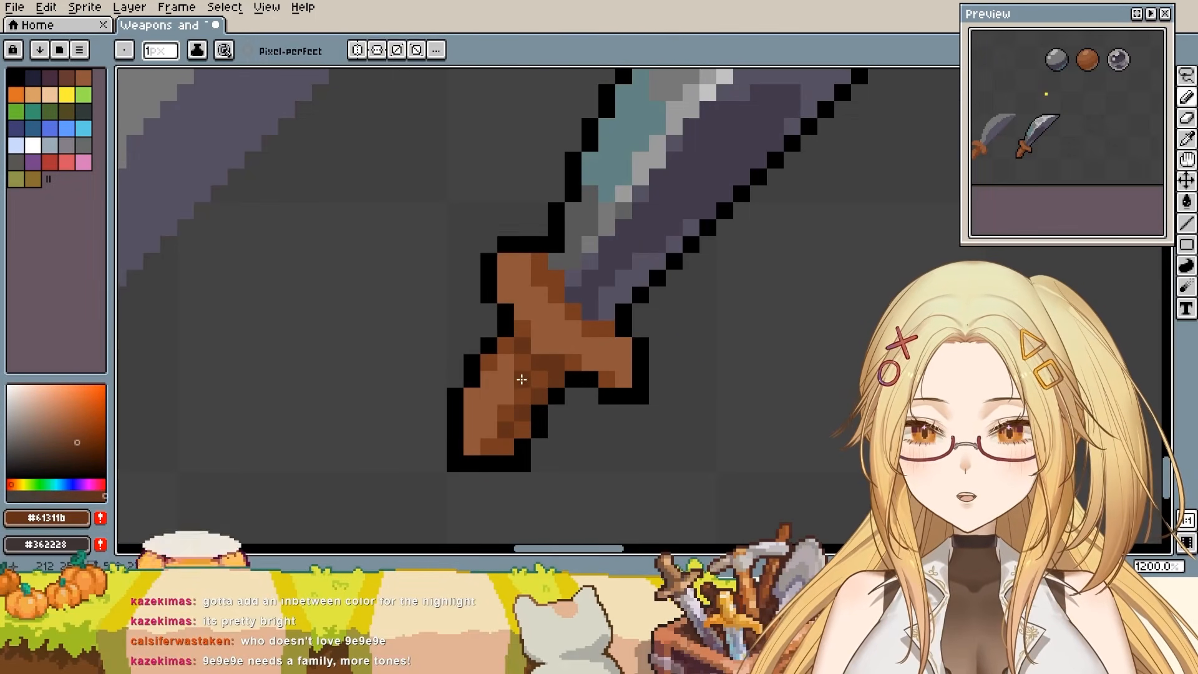
{"action": "left_click", "coordinate": [509, 382]}
{"action": "left_click", "coordinate": [519, 373]}
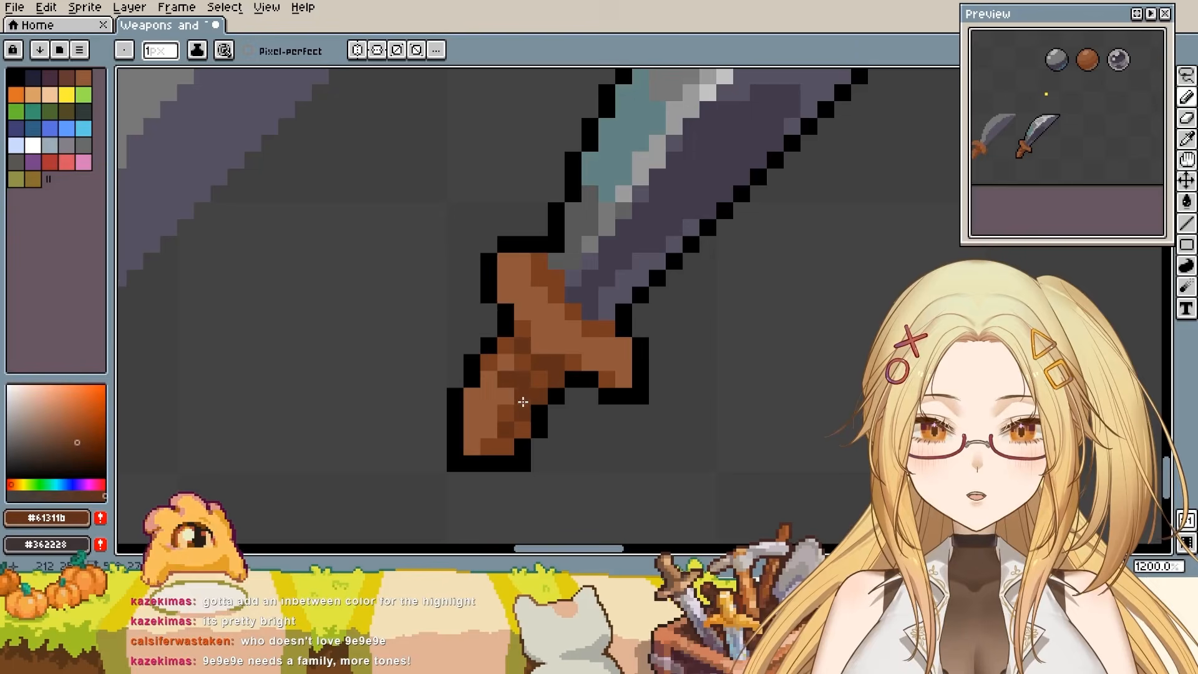
{"action": "key", "text": "ctrl+z"}
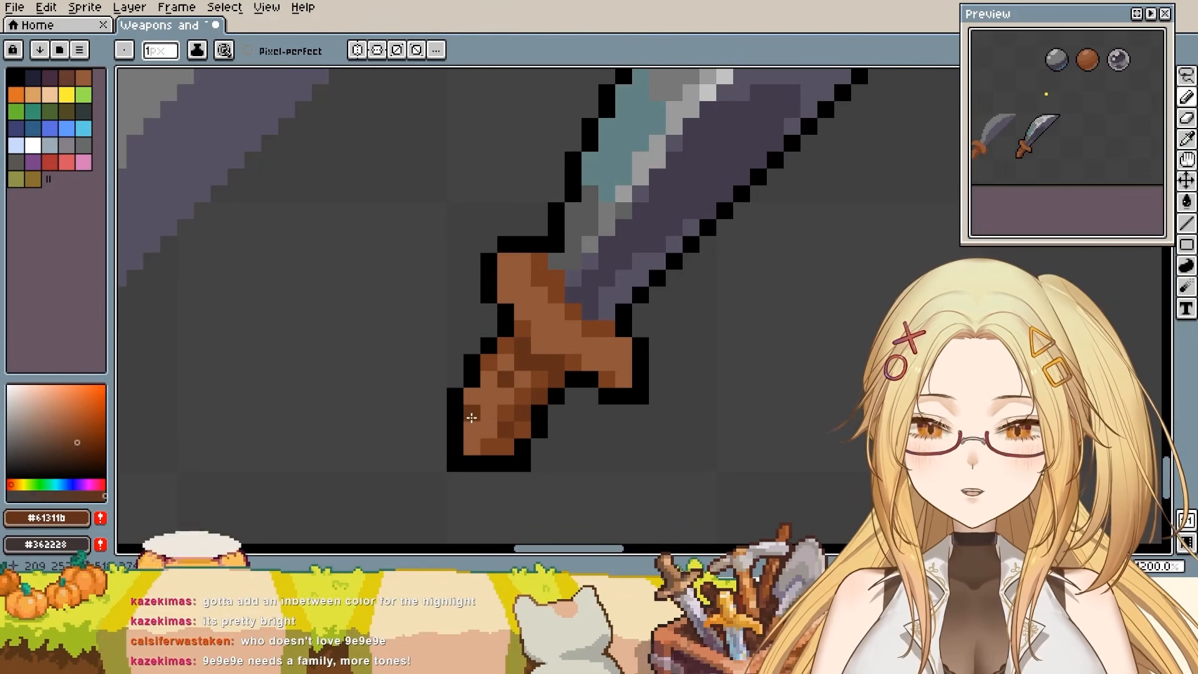
{"action": "key", "text": "i"}
{"action": "left_click", "coordinate": [499, 437], "text": "alt"}
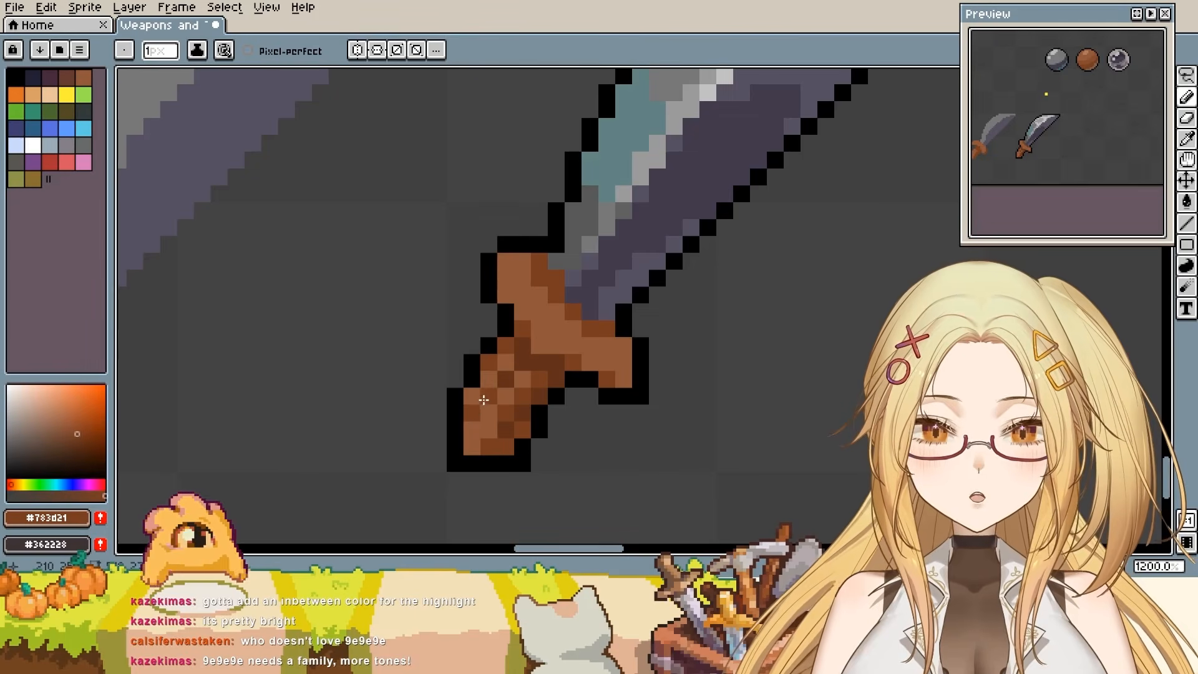
{"action": "left_click", "coordinate": [499, 486]}
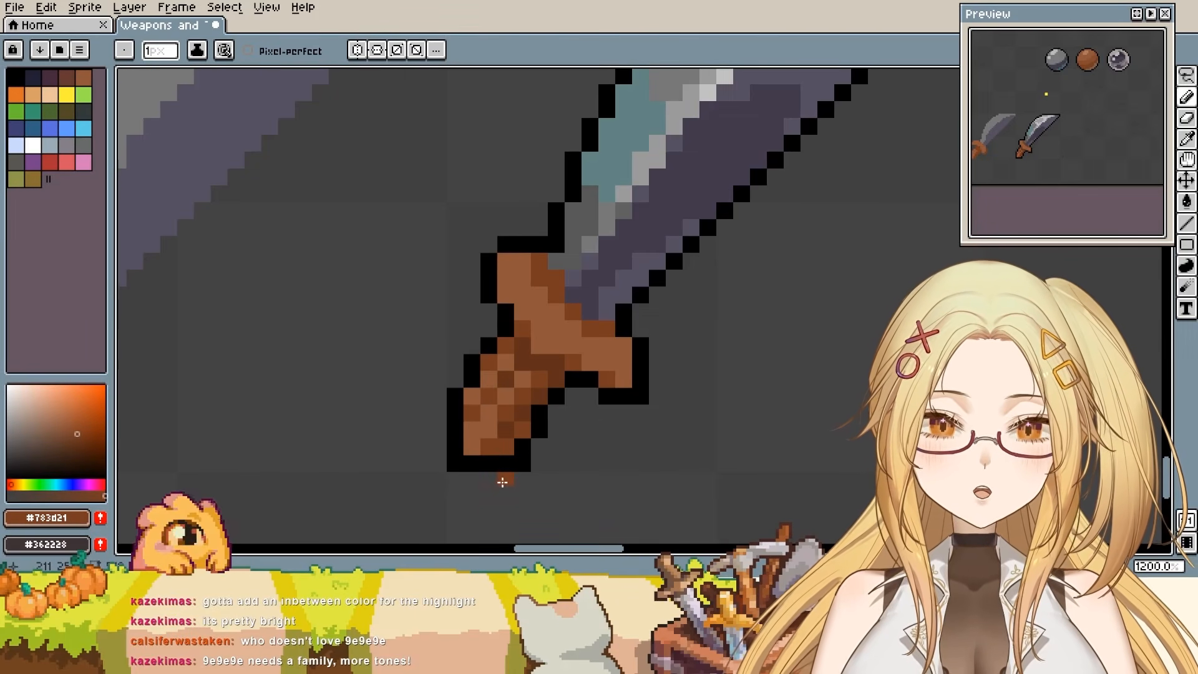
{"action": "scroll", "coordinate": [593, 310], "scroll_direction": "down", "scroll_amount": 1}
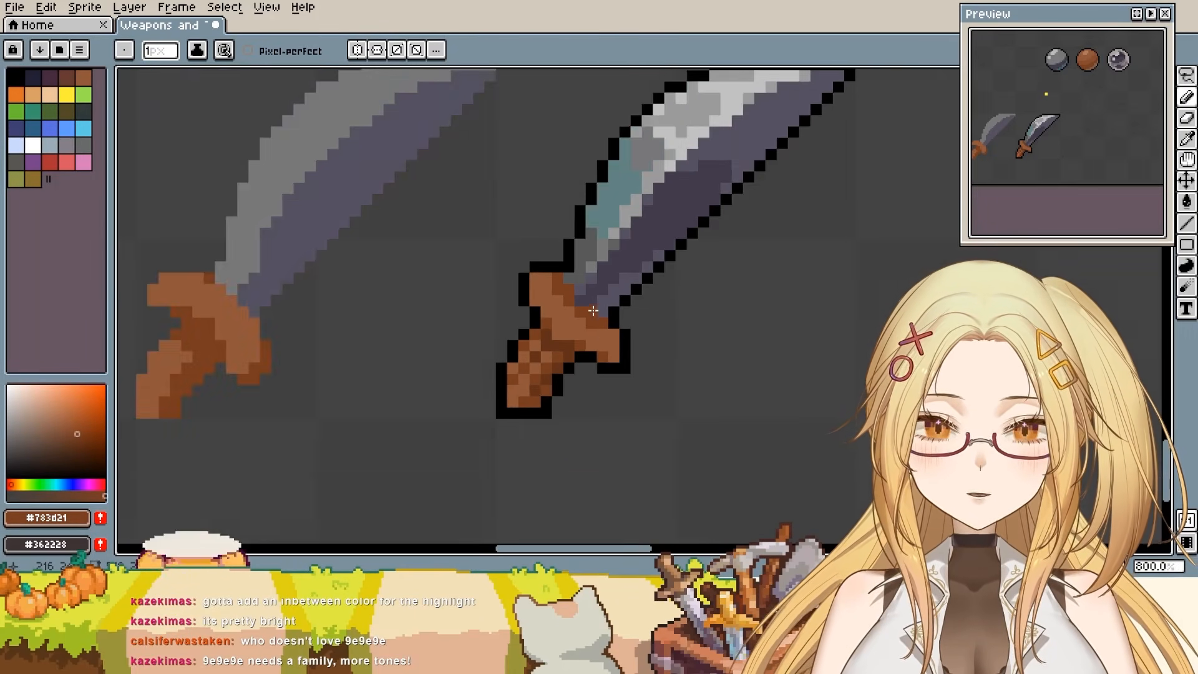
{"action": "scroll", "coordinate": [593, 310], "scroll_direction": "down", "scroll_amount": 1}
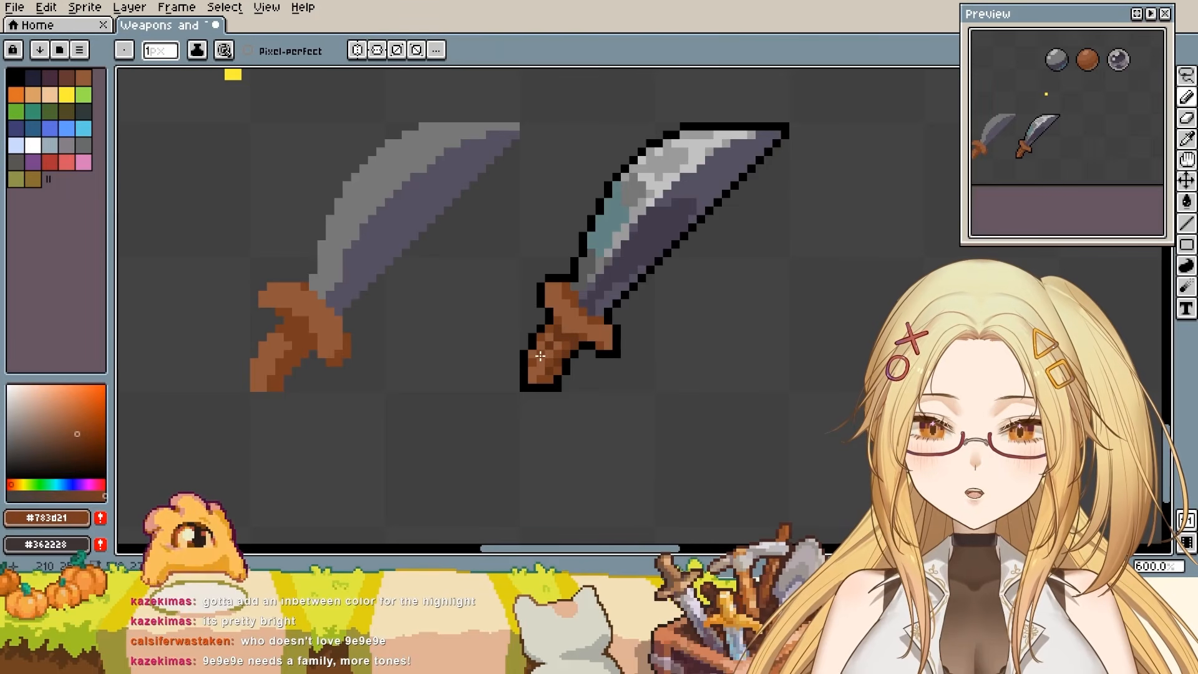
{"action": "key", "text": "b"}
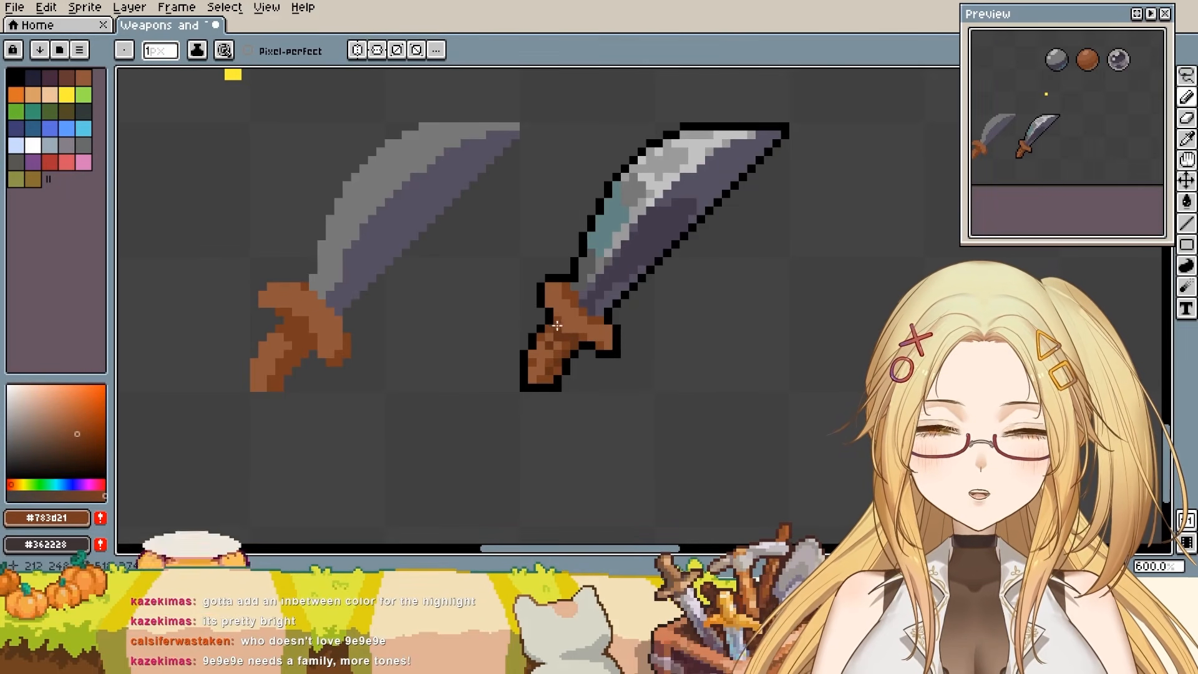
{"action": "scroll", "coordinate": [576, 312], "scroll_direction": "up", "scroll_amount": 2}
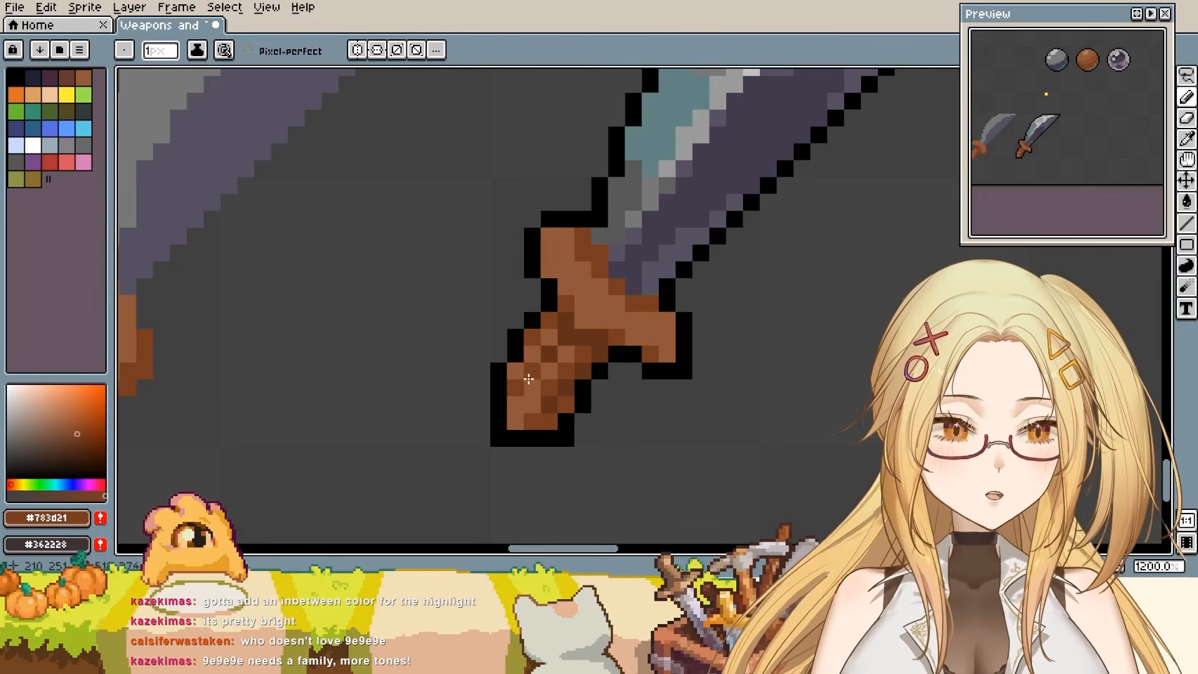
{"action": "scroll", "coordinate": [585, 357], "scroll_direction": "up", "scroll_amount": 1}
{"action": "scroll", "coordinate": [581, 361], "scroll_direction": "down", "scroll_amount": 1}
{"action": "scroll", "coordinate": [581, 360], "scroll_direction": "down", "scroll_amount": 2}
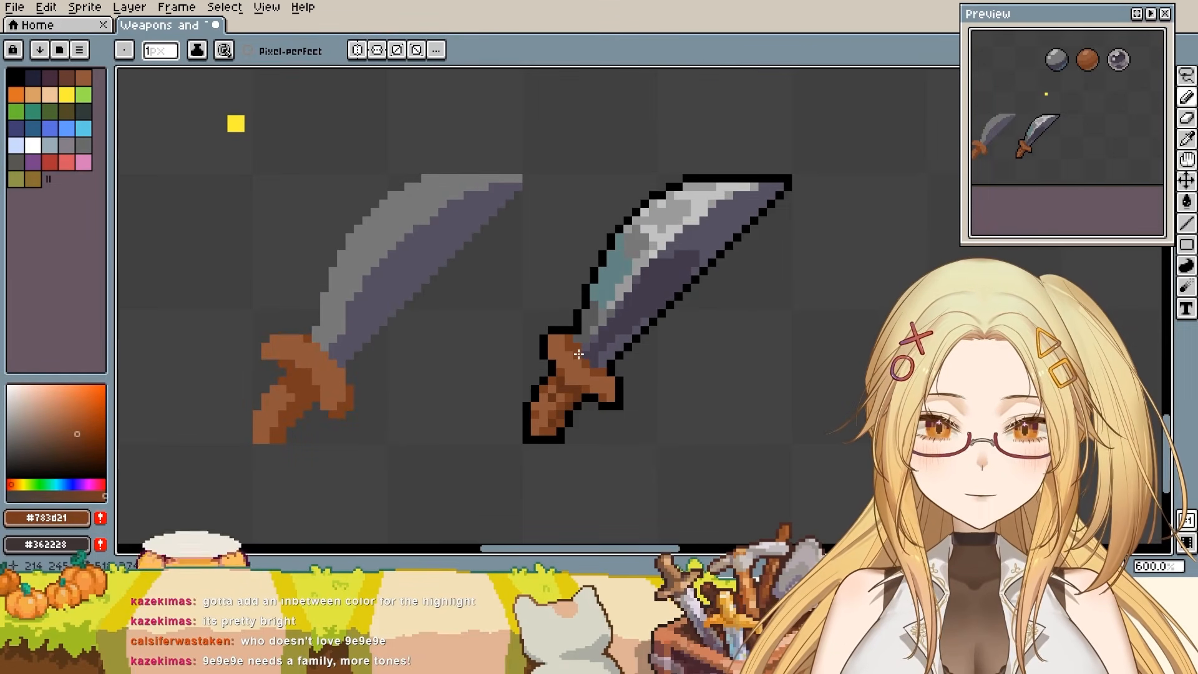
- Mix a lighter brown of hue 19°, saturation 52, value 66 from the guard's #8f563b, and sample #783d21 from the grip
{"action": "key", "text": "i"}
{"action": "left_click", "coordinate": [571, 362]}
{"action": "key", "text": "b"}
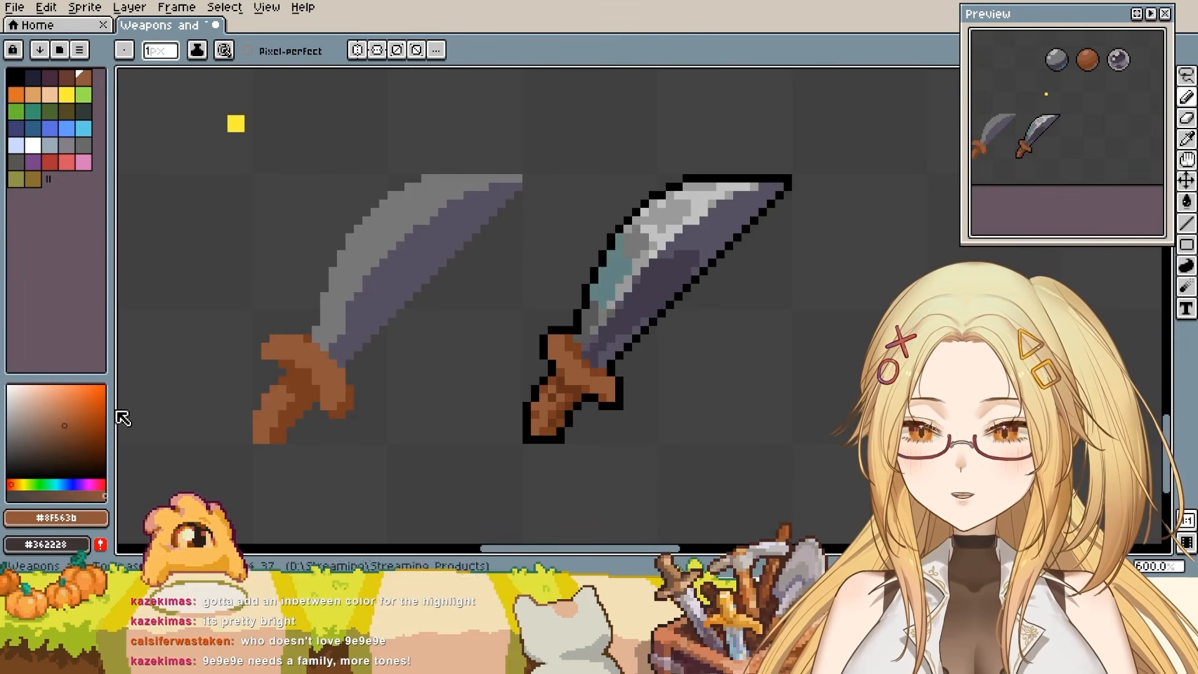
{"action": "left_click", "coordinate": [67, 410]}
{"action": "left_click", "coordinate": [57, 415]}
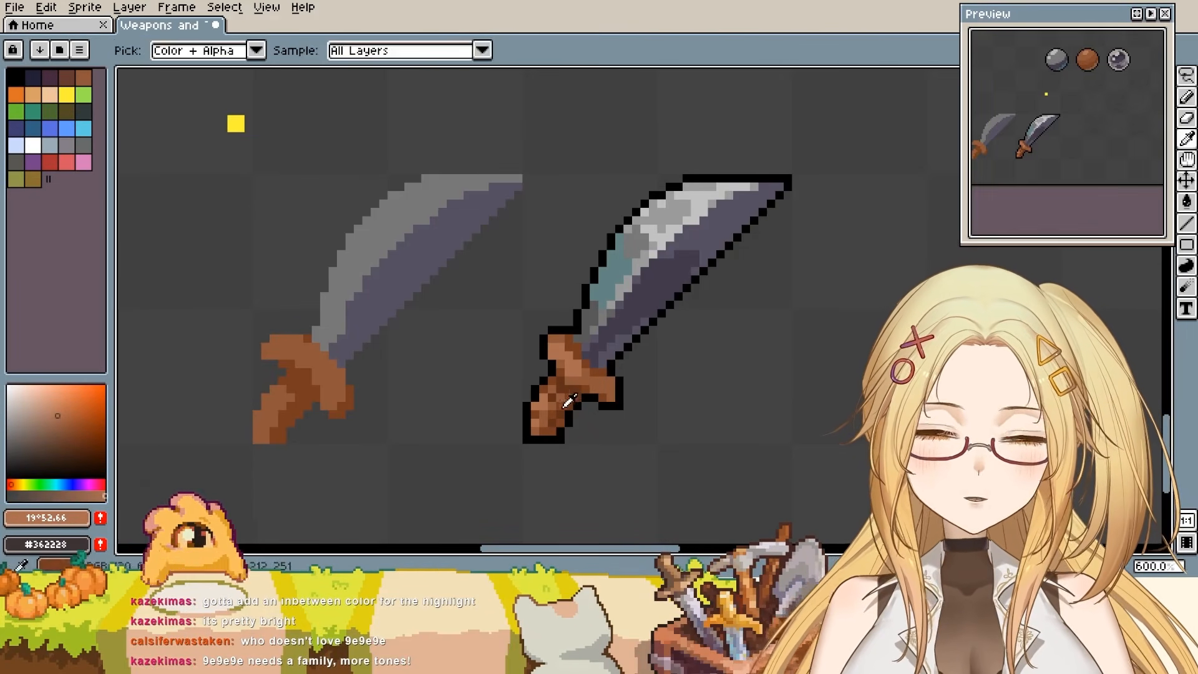
{"action": "left_click", "coordinate": [544, 406], "text": "alt"}
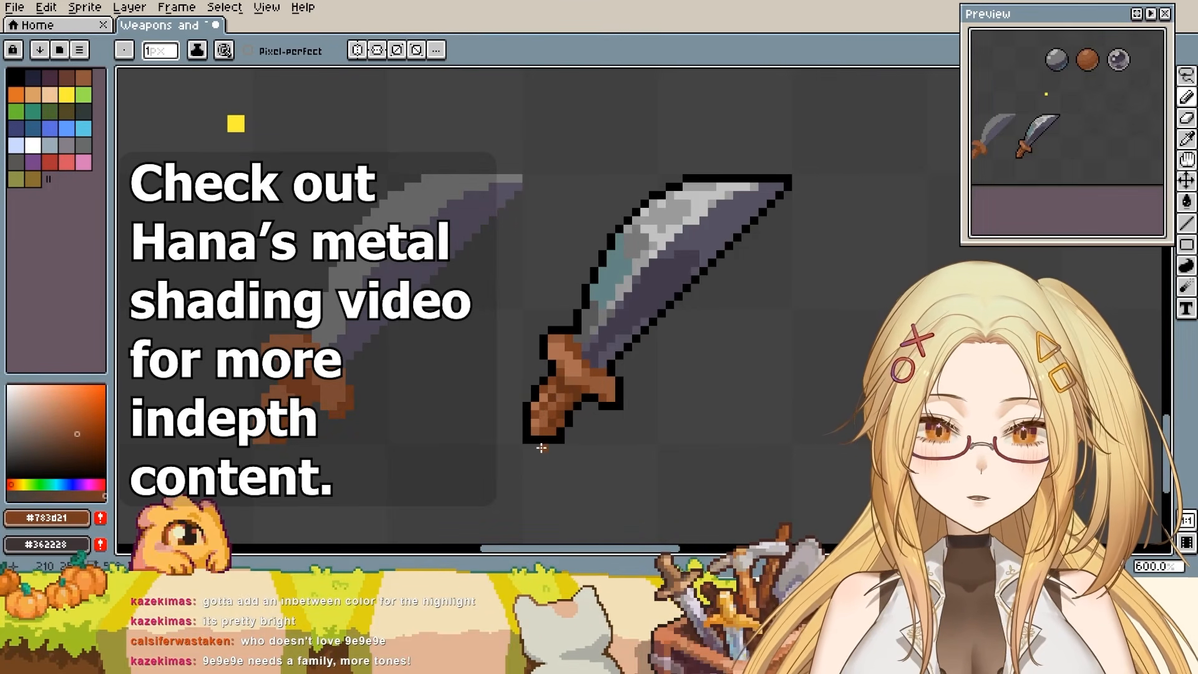